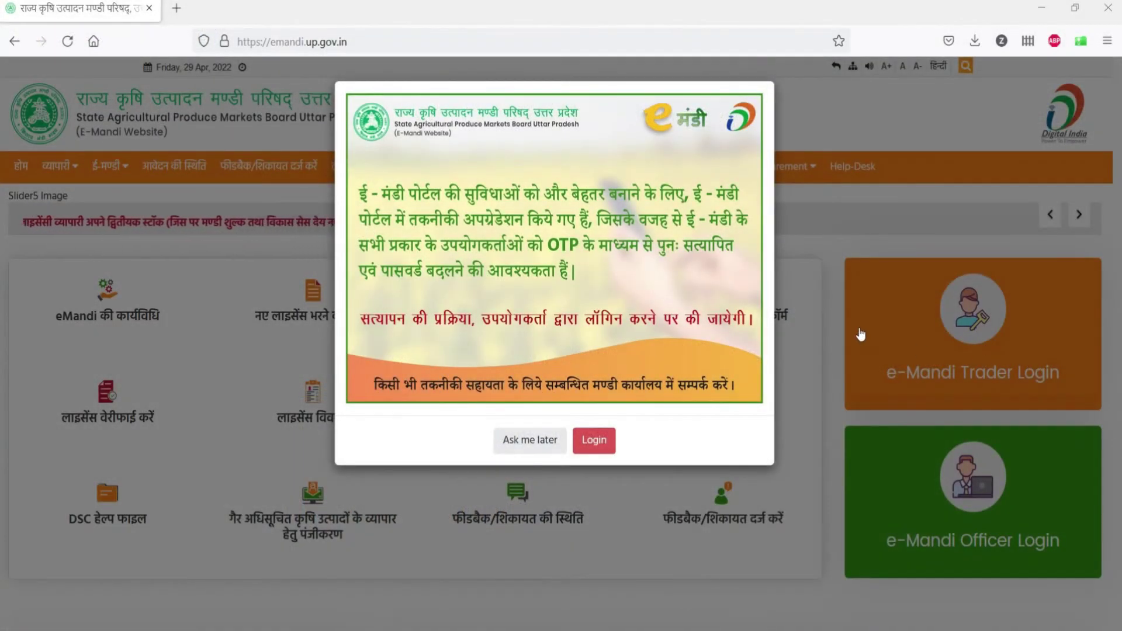
Step: Dismiss the OTP re-verification notice with 'Ask me later' and look over the home page's license links
{"action": "left_click", "coordinate": [806, 301]}
{"action": "scroll", "coordinate": [760, 374], "scroll_direction": "down", "scroll_amount": 3}
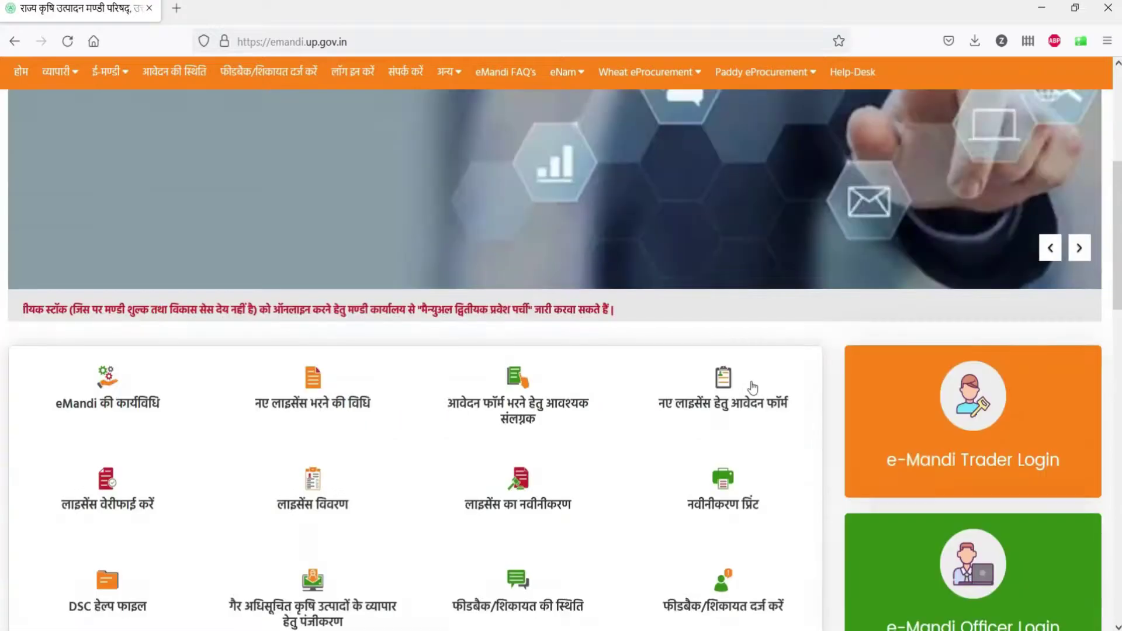
{"action": "scroll", "coordinate": [752, 388], "scroll_direction": "down", "scroll_amount": 5}
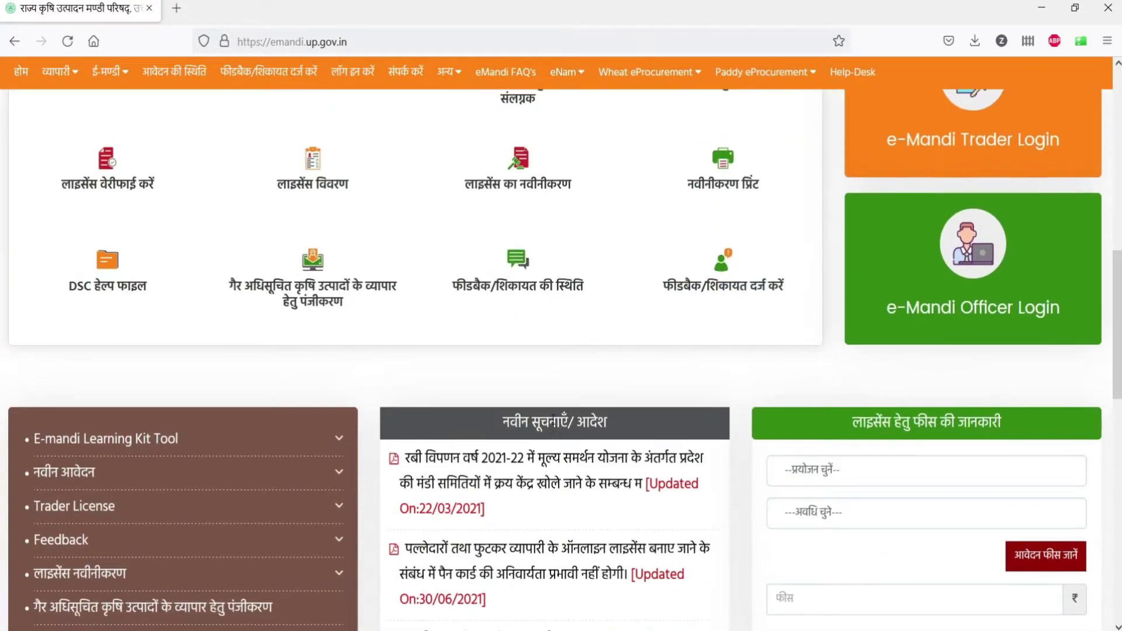
{"action": "scroll", "coordinate": [553, 424], "scroll_direction": "up", "scroll_amount": 4}
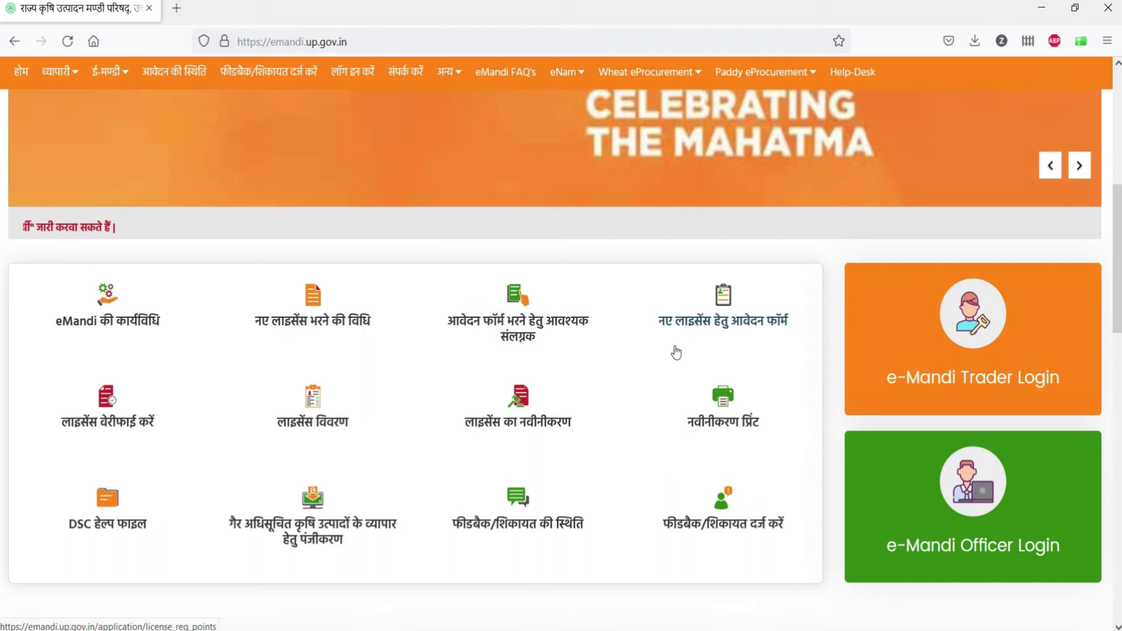
Step: Open 'नए लाइसेंस हेतु आवेदन फॉर्म' and review the license rules
{"action": "left_click", "coordinate": [697, 325]}
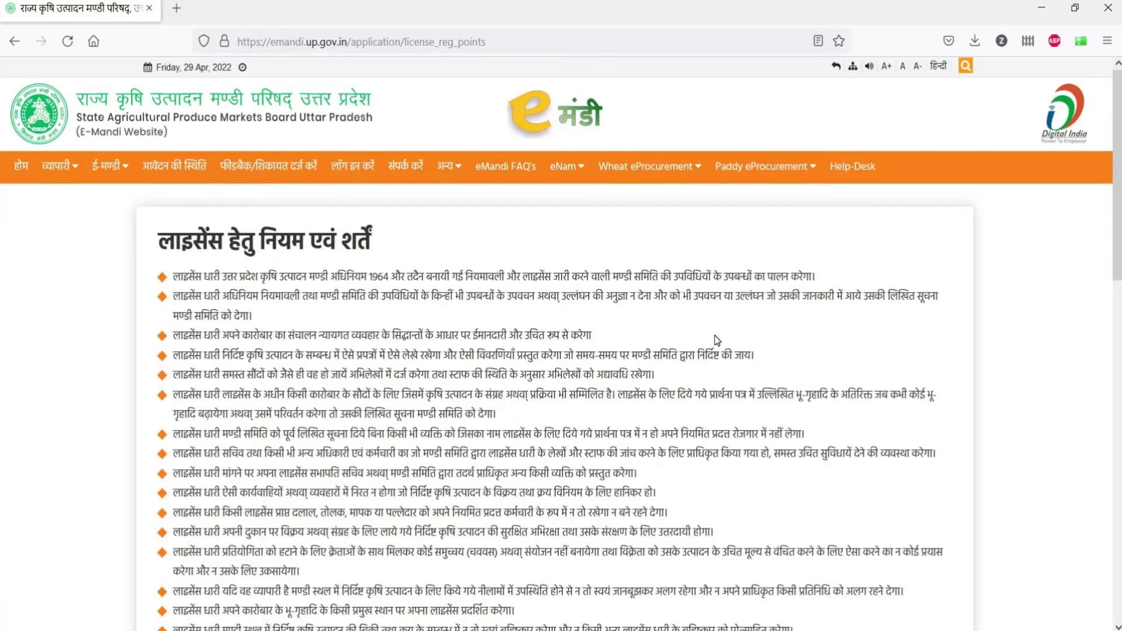
{"action": "scroll", "coordinate": [716, 341], "scroll_direction": "down", "scroll_amount": 3}
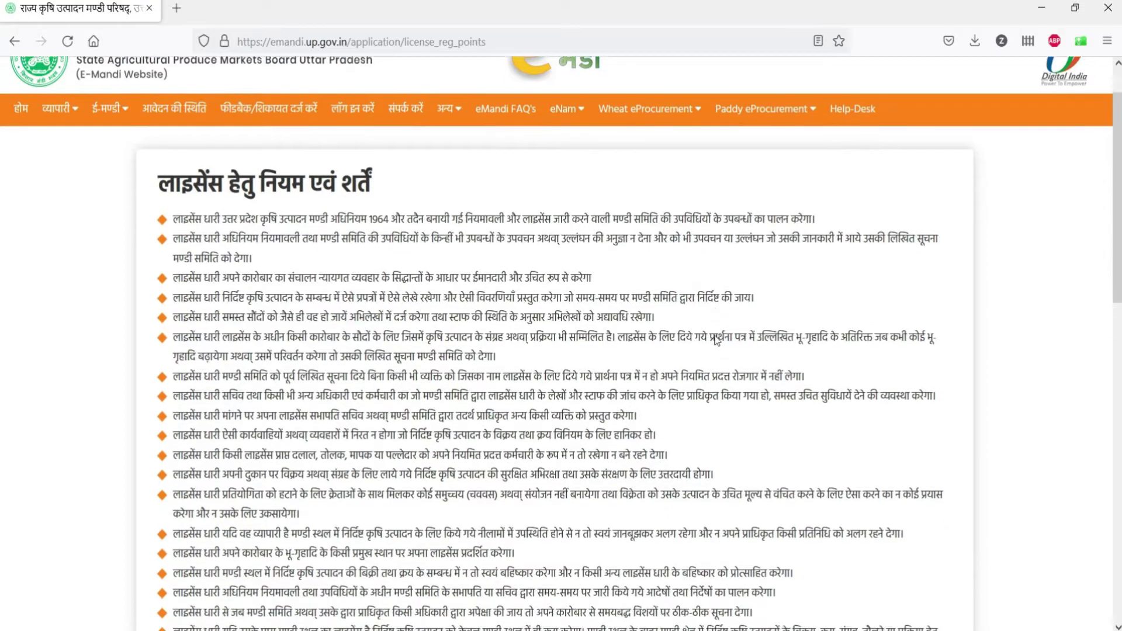
{"action": "scroll", "coordinate": [717, 340], "scroll_direction": "down", "scroll_amount": 2}
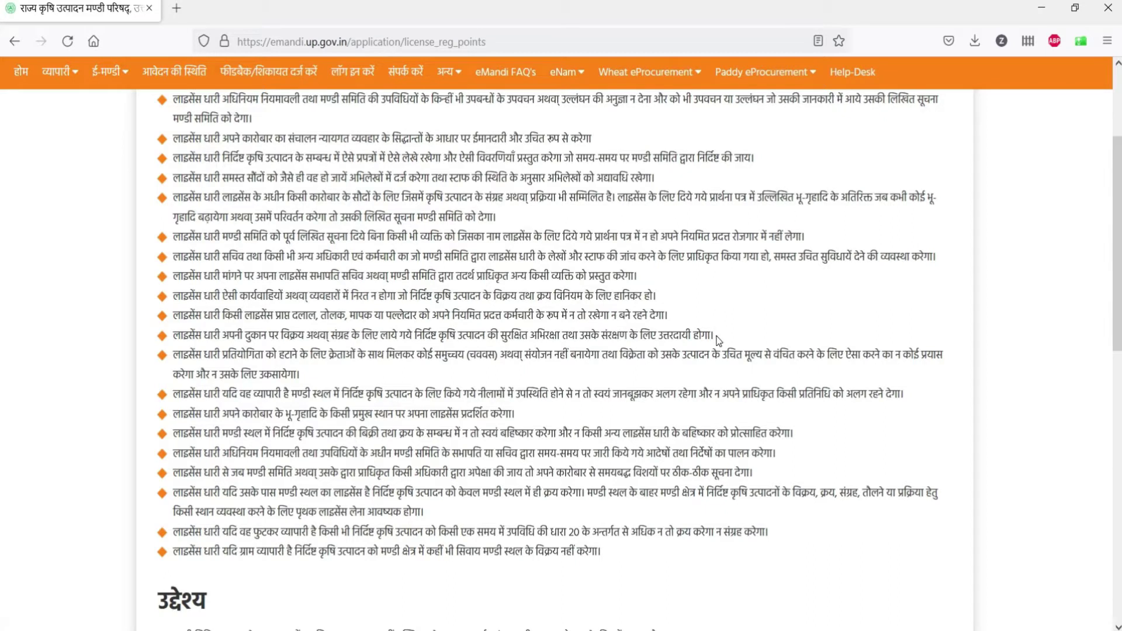
{"action": "scroll", "coordinate": [718, 341], "scroll_direction": "up", "scroll_amount": 2}
{"action": "scroll", "coordinate": [719, 341], "scroll_direction": "up", "scroll_amount": 1}
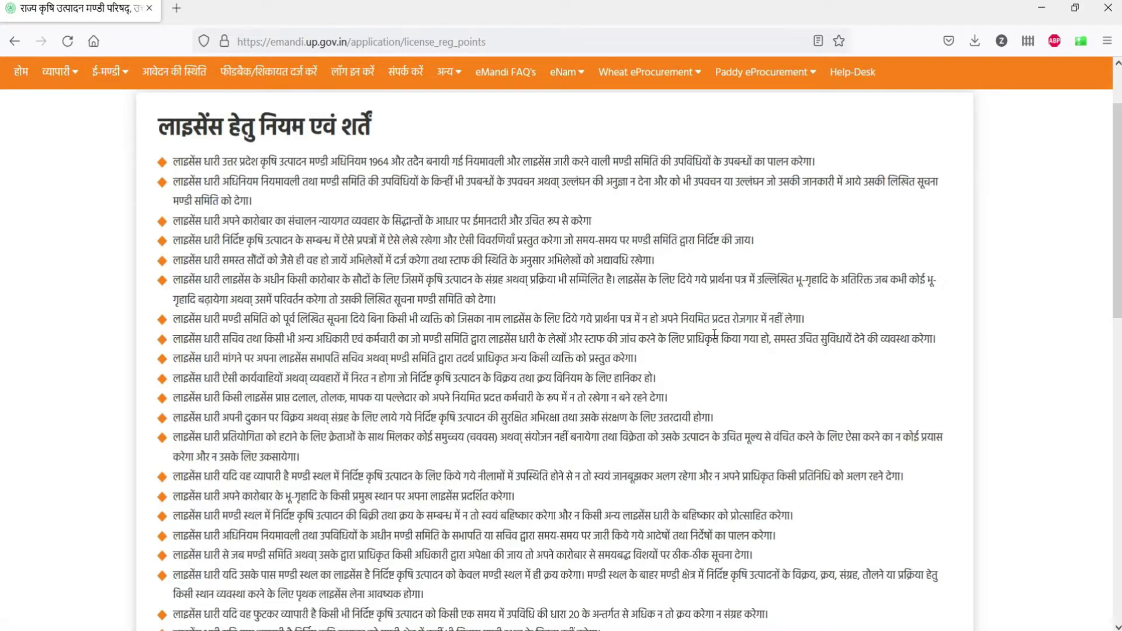
Step: Read the remaining rules, tick the agreement and save with 'संरक्षित करें'
{"action": "scroll", "coordinate": [715, 334], "scroll_direction": "down", "scroll_amount": 3}
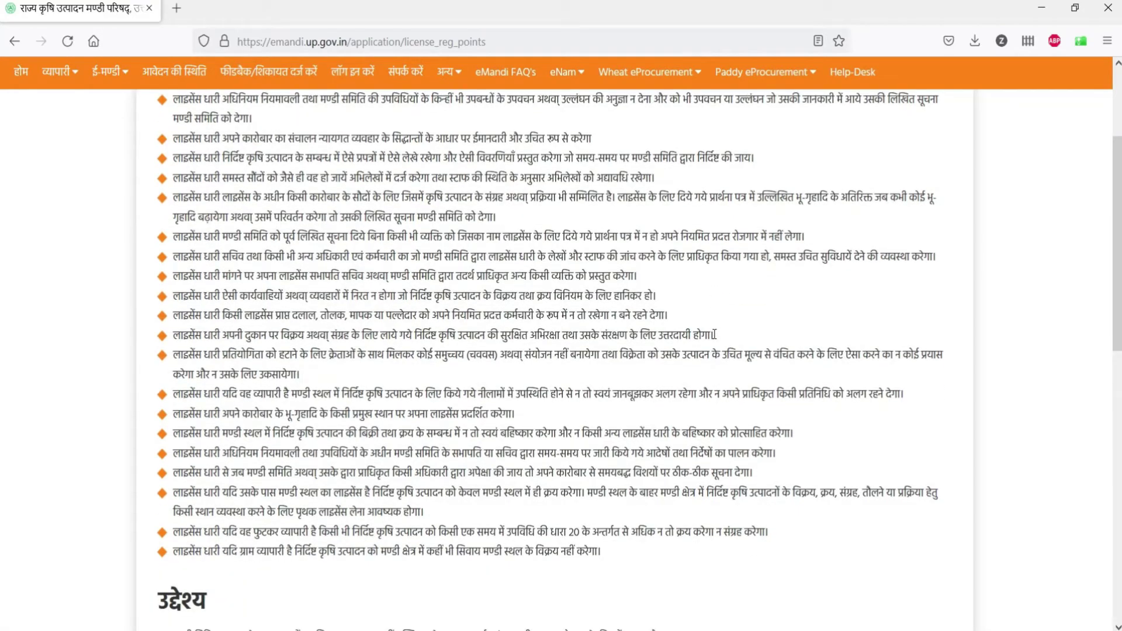
{"action": "scroll", "coordinate": [715, 334], "scroll_direction": "down", "scroll_amount": 5}
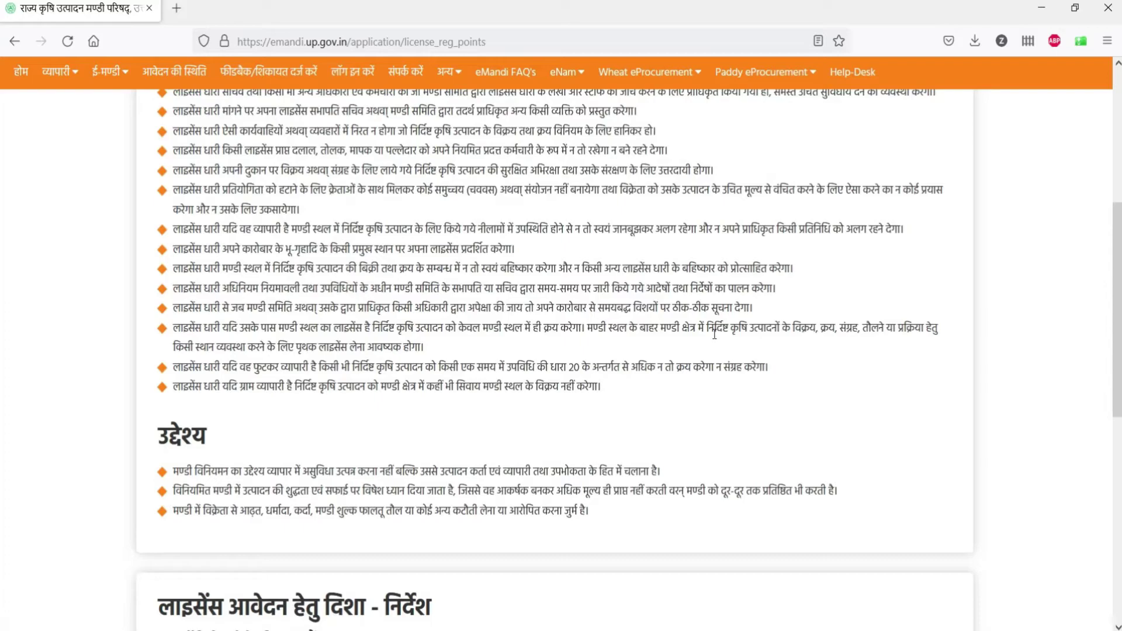
{"action": "scroll", "coordinate": [714, 335], "scroll_direction": "down", "scroll_amount": 3}
{"action": "scroll", "coordinate": [714, 335], "scroll_direction": "down", "scroll_amount": 2}
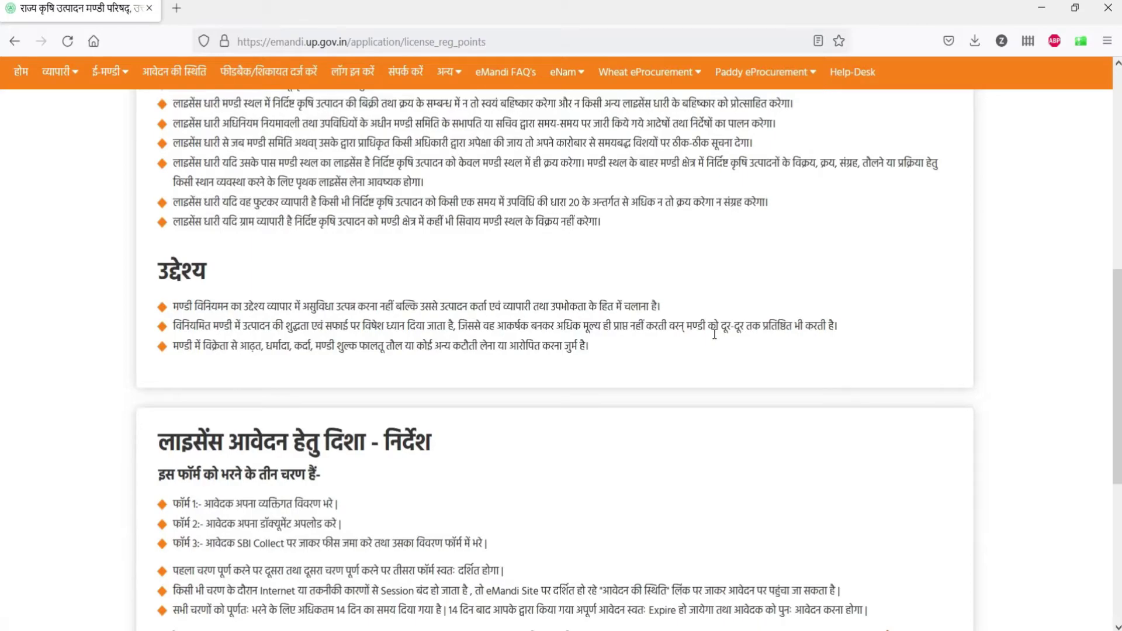
{"action": "scroll", "coordinate": [714, 335], "scroll_direction": "down", "scroll_amount": 3}
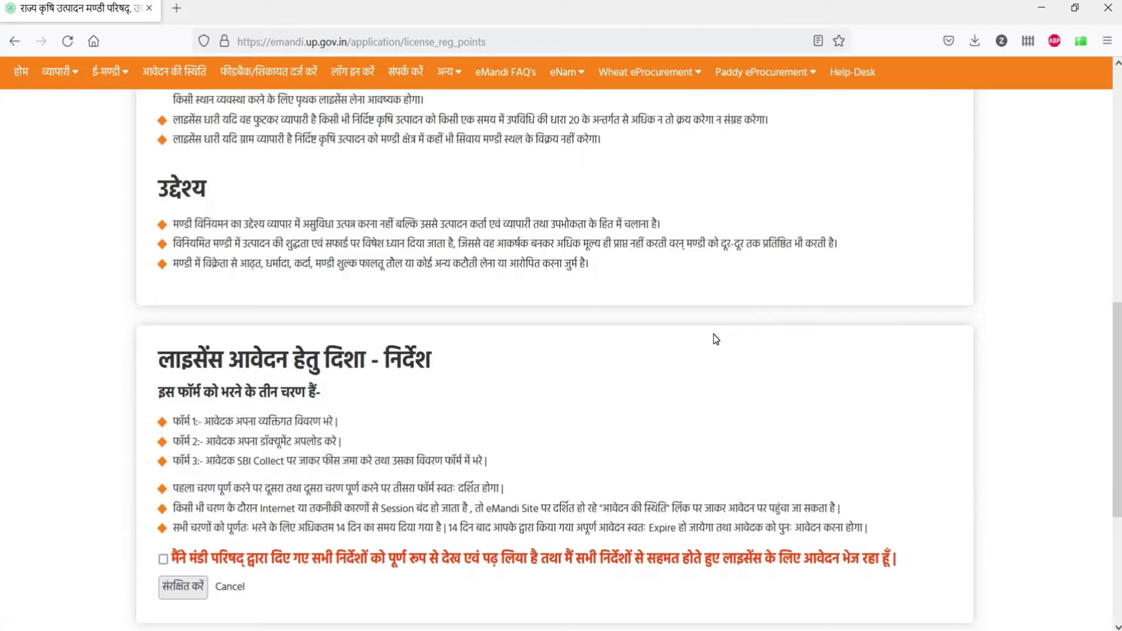
{"action": "scroll", "coordinate": [716, 339], "scroll_direction": "down", "scroll_amount": 3}
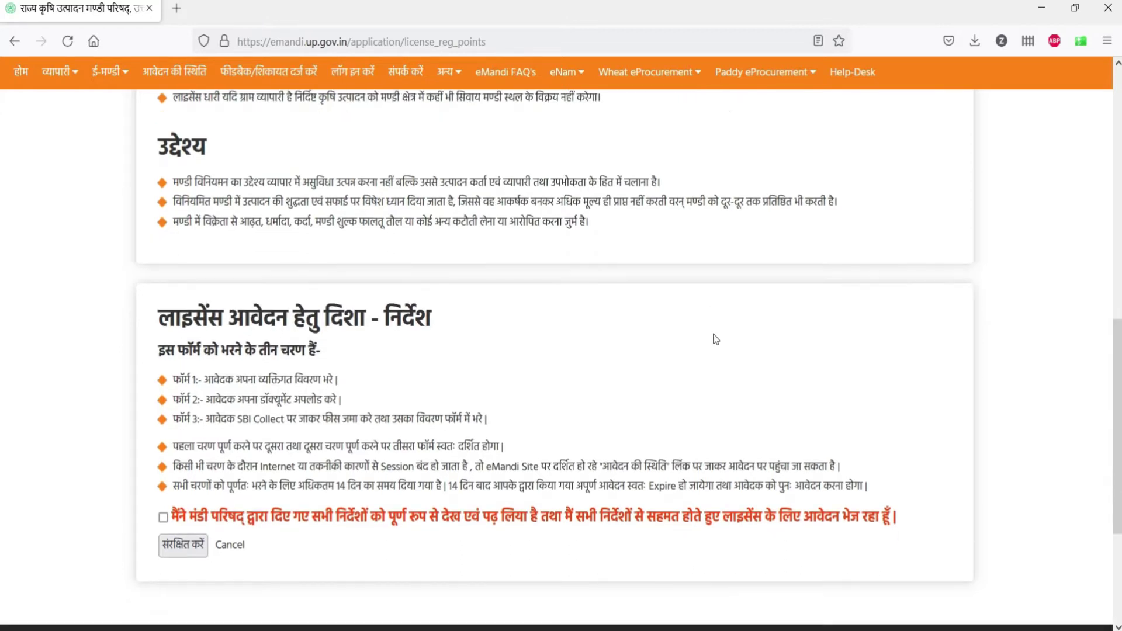
{"action": "scroll", "coordinate": [716, 339], "scroll_direction": "down", "scroll_amount": 3}
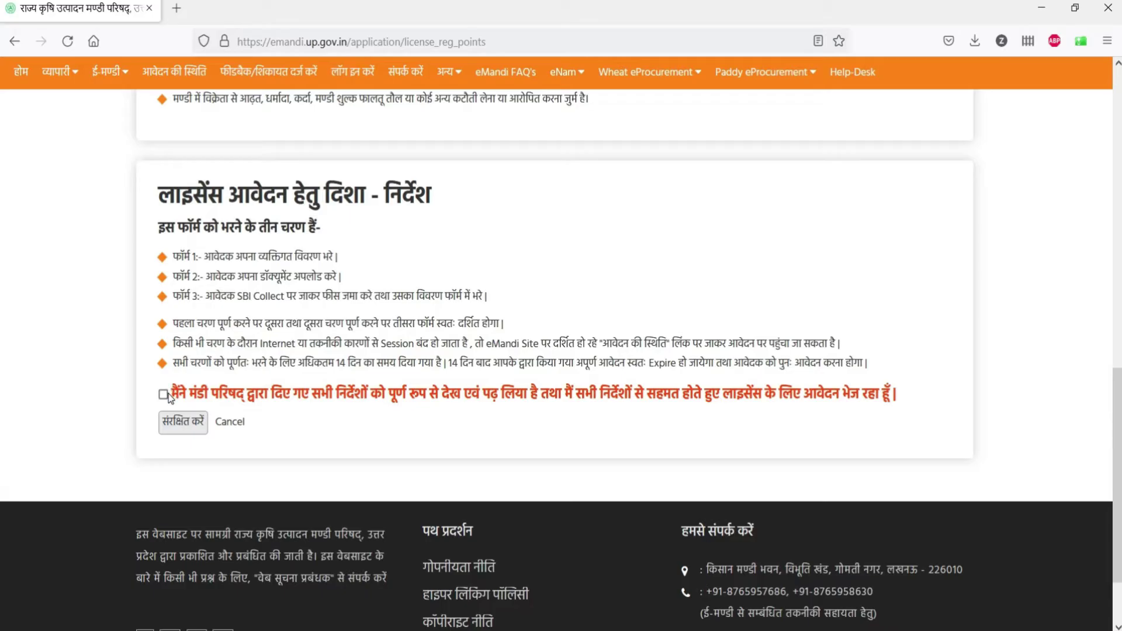
{"action": "left_click", "coordinate": [163, 394]}
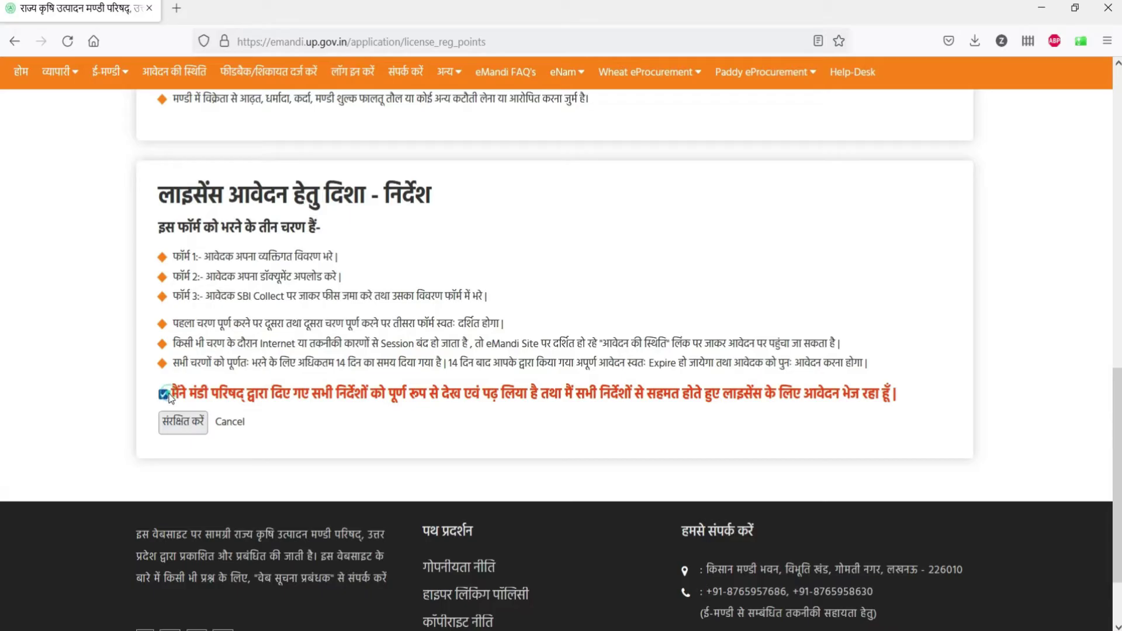
{"action": "left_click", "coordinate": [175, 426]}
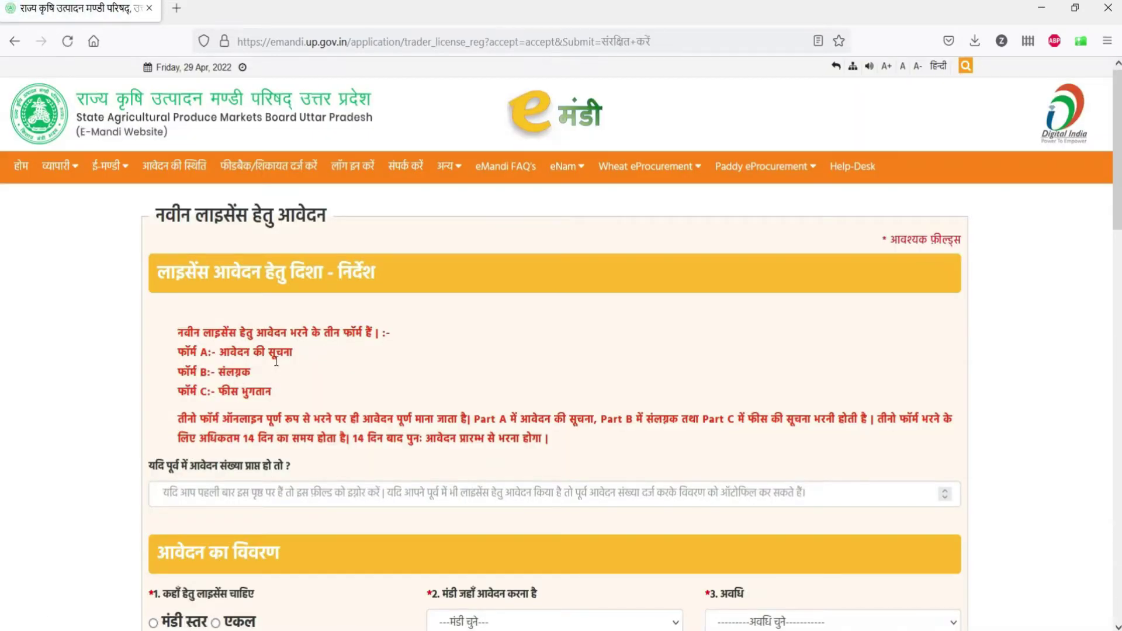
Step: Leave the previous application number blank and choose 'मंडी स्तर' as the license level
{"action": "scroll", "coordinate": [276, 369], "scroll_direction": "down", "scroll_amount": 2}
{"action": "scroll", "coordinate": [276, 361], "scroll_direction": "down", "scroll_amount": 2}
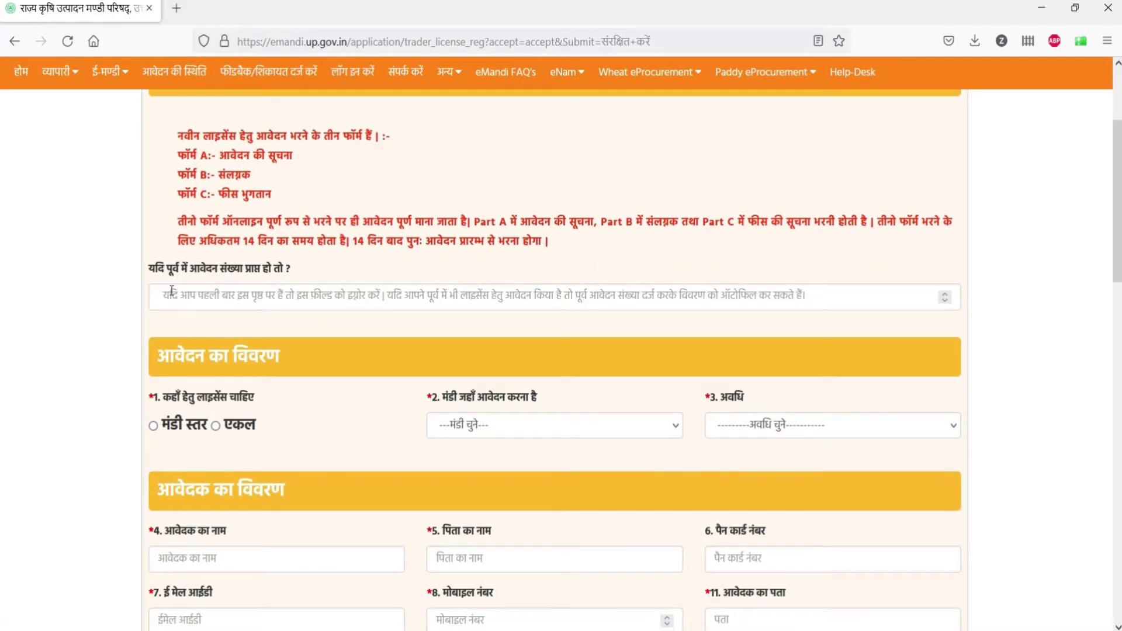
{"action": "left_click", "coordinate": [271, 295]}
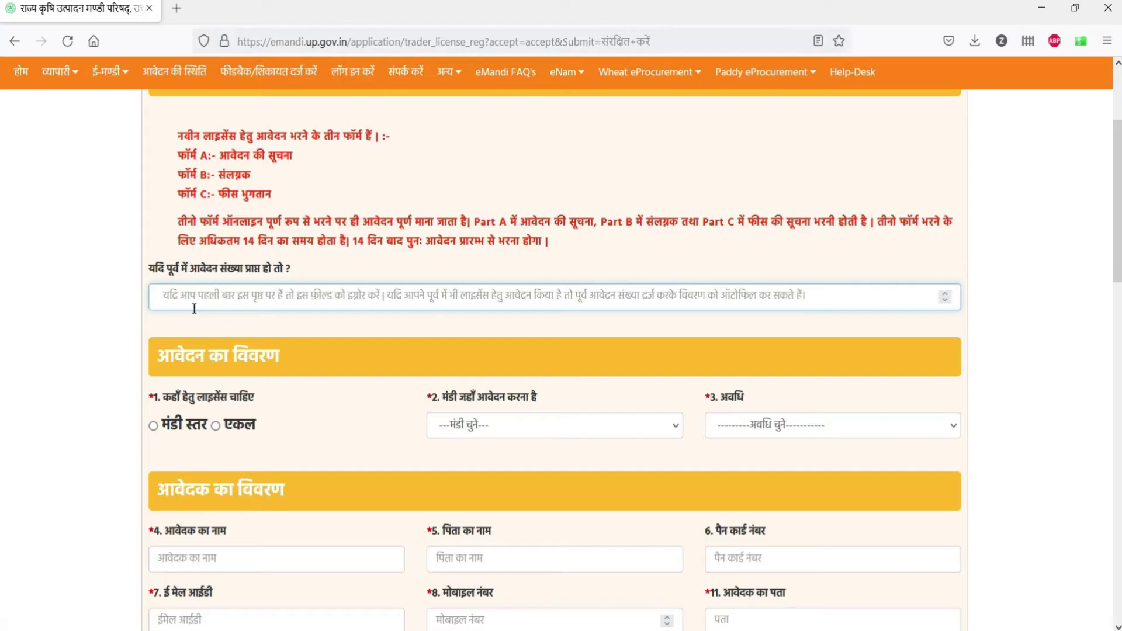
{"action": "type", "text": "2"}
{"action": "key", "text": "BackSpace"}
{"action": "type", "text": "1"}
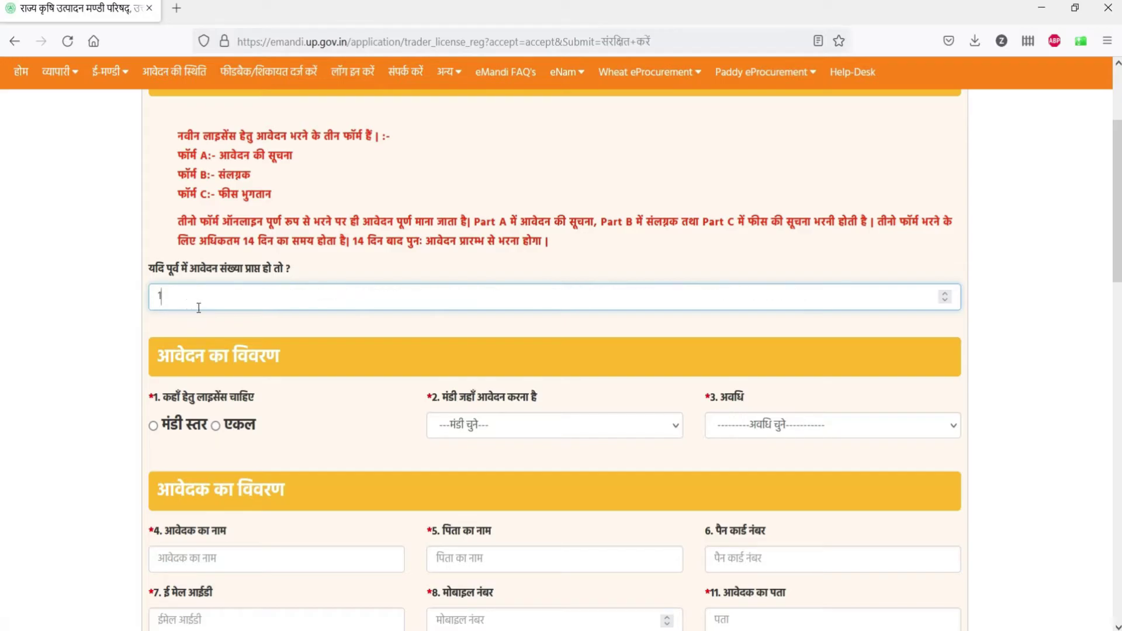
{"action": "key", "text": "BackSpace"}
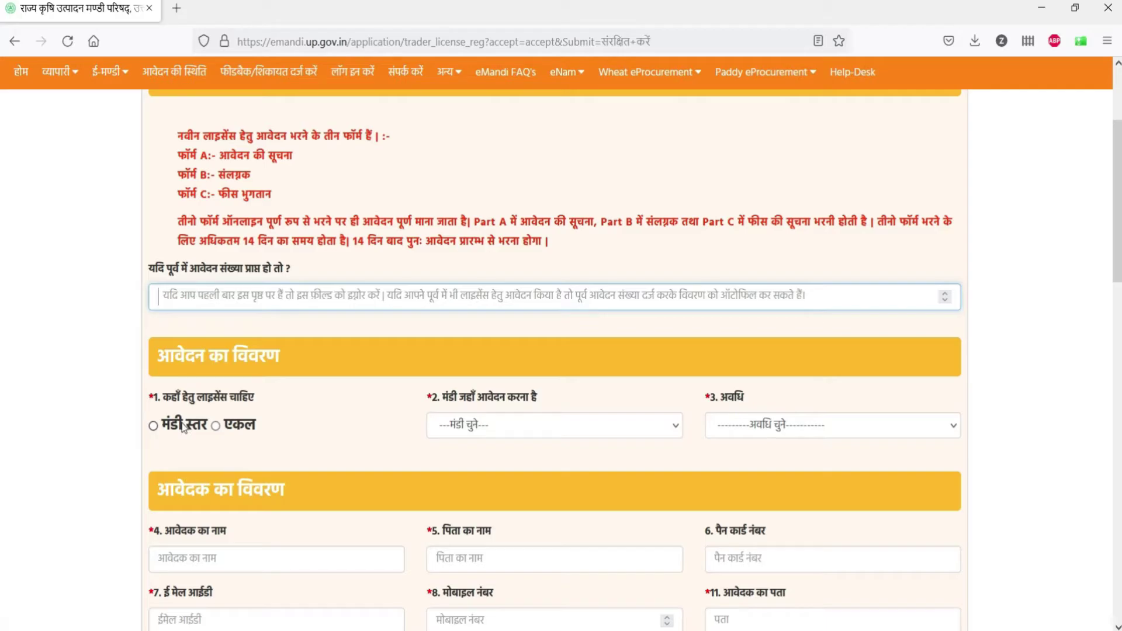
{"action": "left_click", "coordinate": [183, 427]}
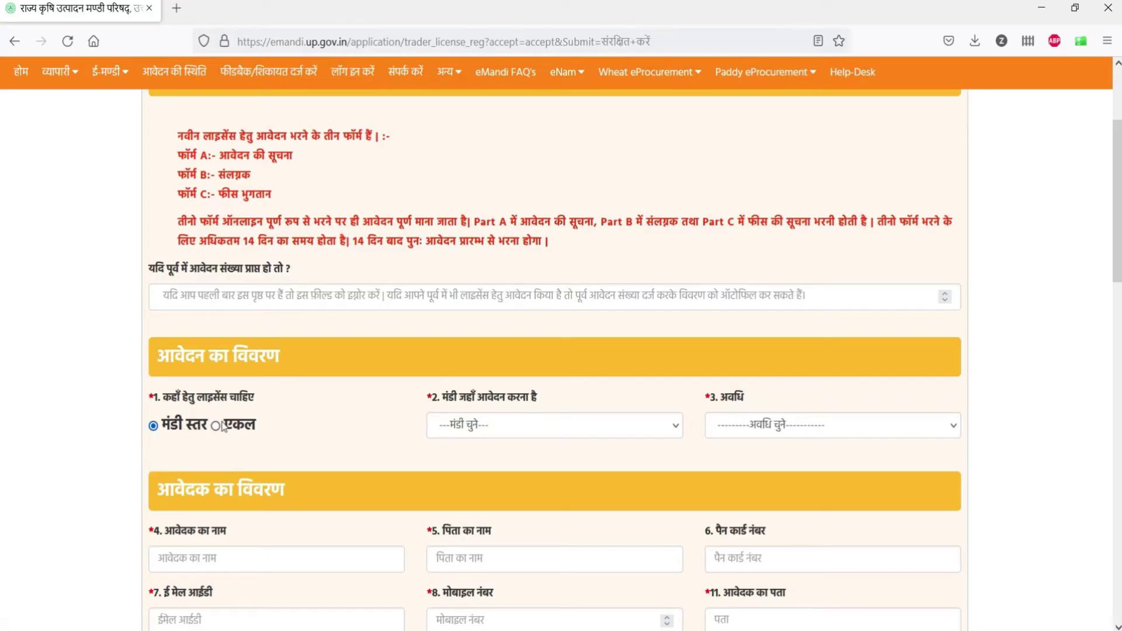
{"action": "scroll", "coordinate": [224, 425], "scroll_direction": "down", "scroll_amount": 1}
Step: Select Tulsipur (तुलसीपुर) as the mandi and एक वर्ष as the license period
{"action": "scroll", "coordinate": [224, 425], "scroll_direction": "down", "scroll_amount": 2}
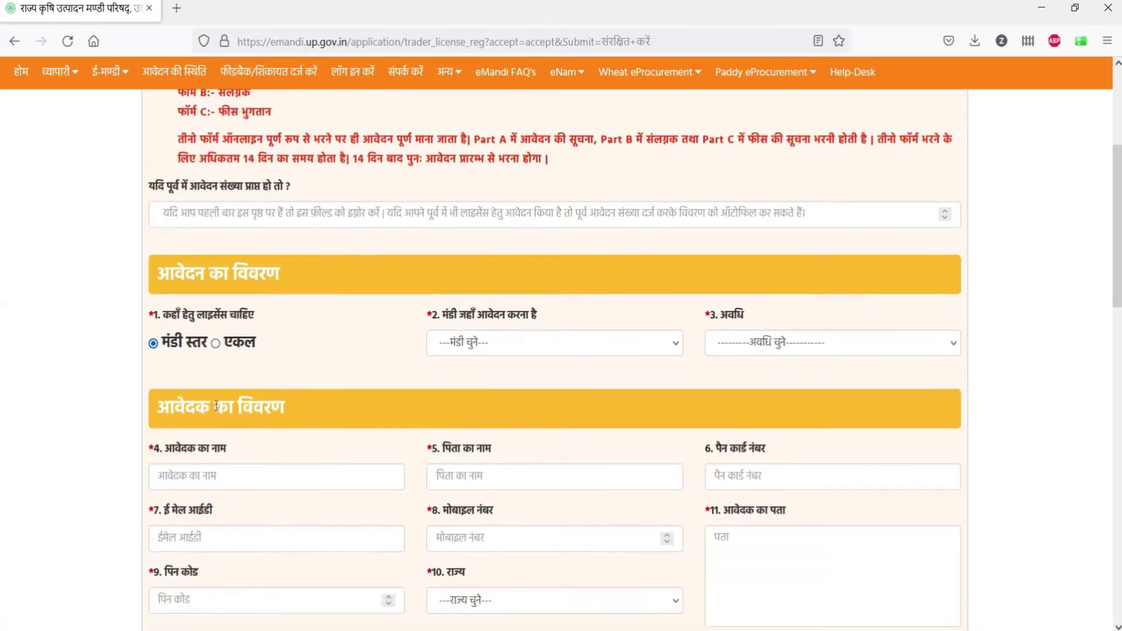
{"action": "left_click", "coordinate": [492, 343]}
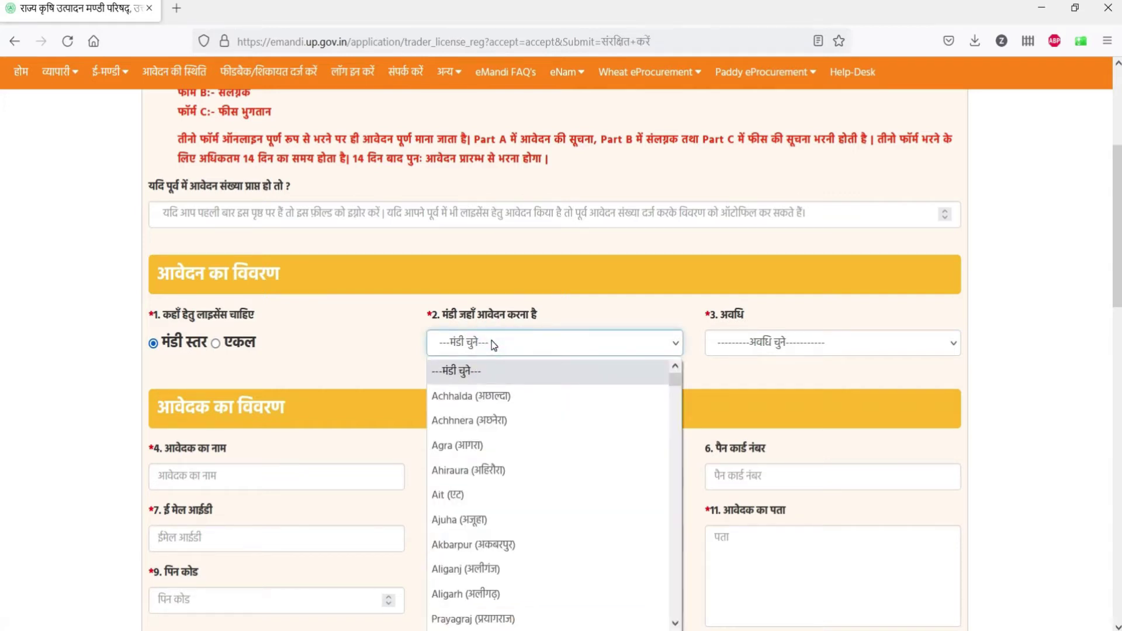
{"action": "key", "text": "t"}
{"action": "key", "text": "u"}
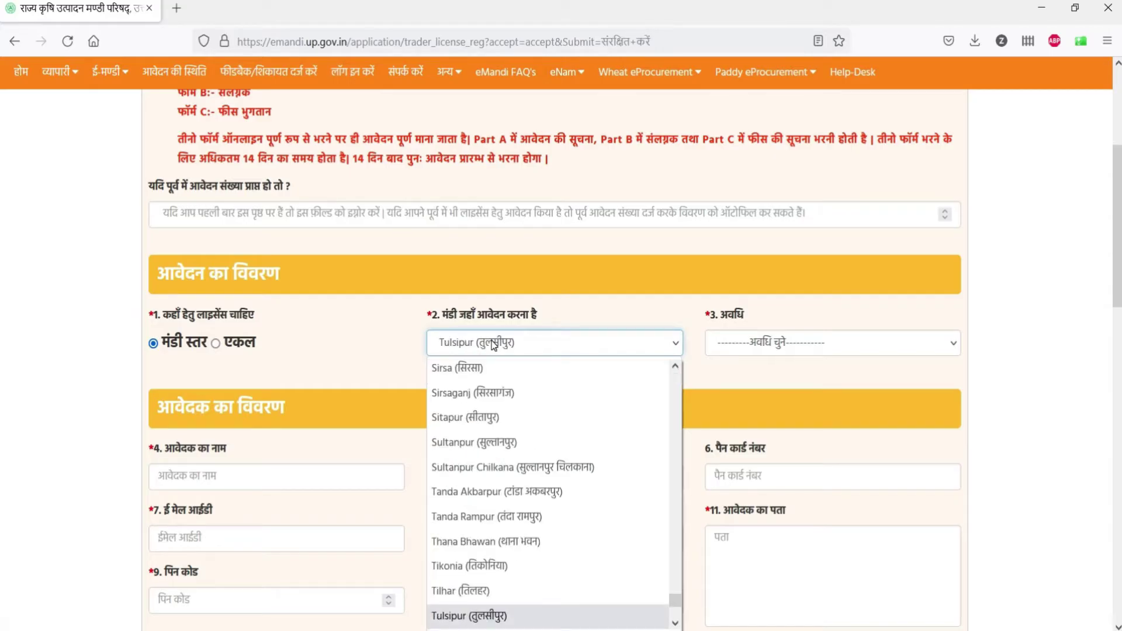
{"action": "key", "text": "Return"}
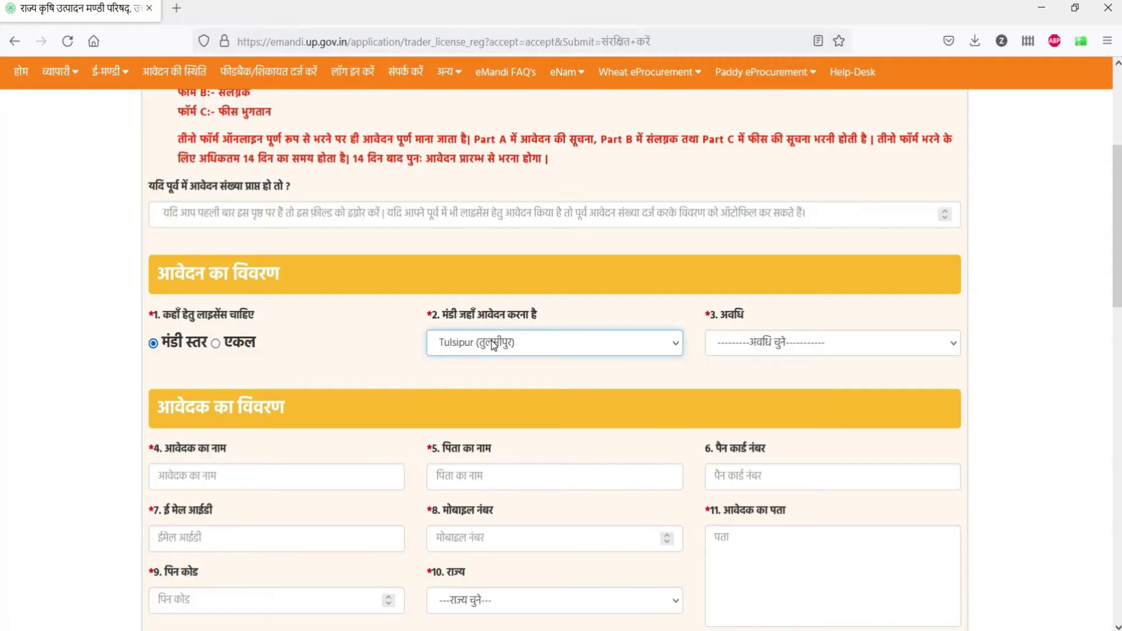
{"action": "left_click", "coordinate": [792, 348]}
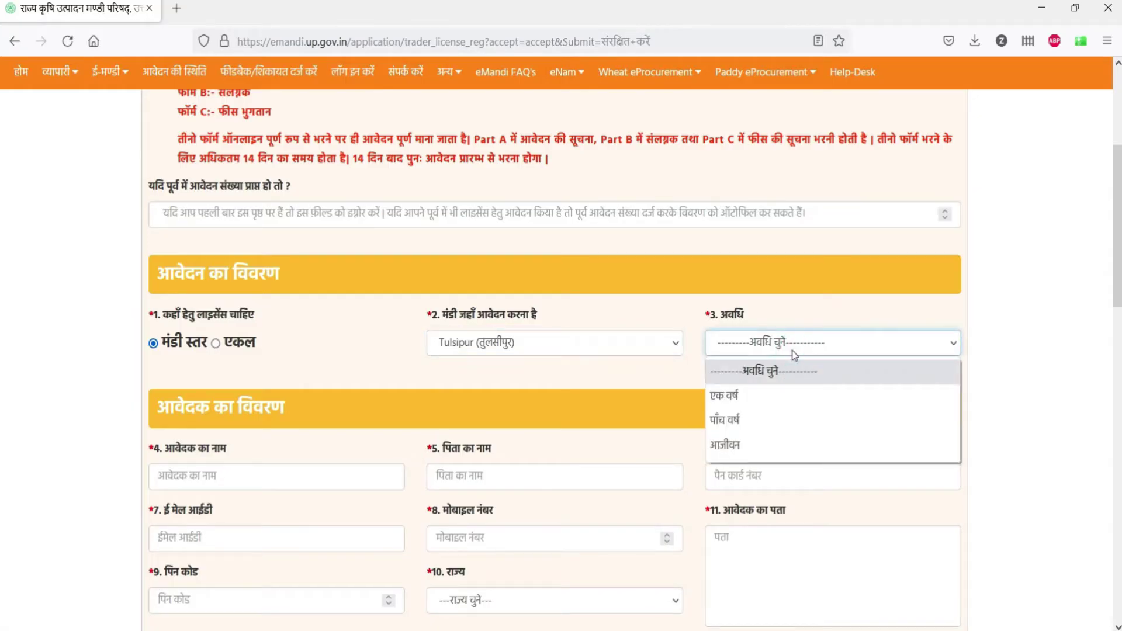
{"action": "left_click", "coordinate": [769, 396]}
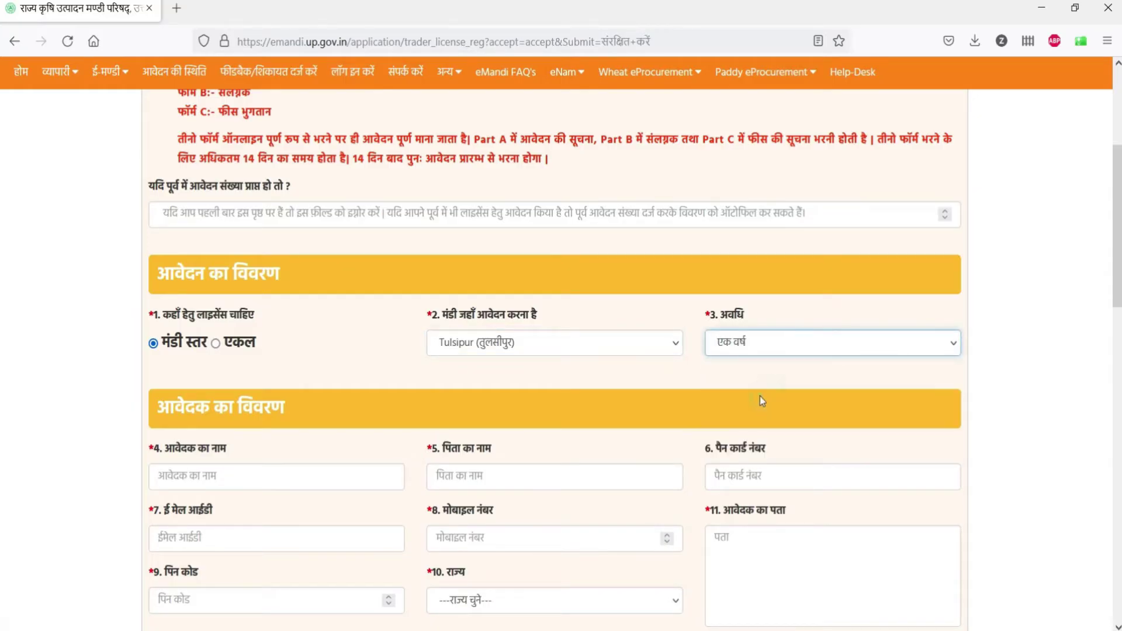
{"action": "scroll", "coordinate": [756, 361], "scroll_direction": "down", "scroll_amount": 3}
{"action": "left_click", "coordinate": [227, 310]}
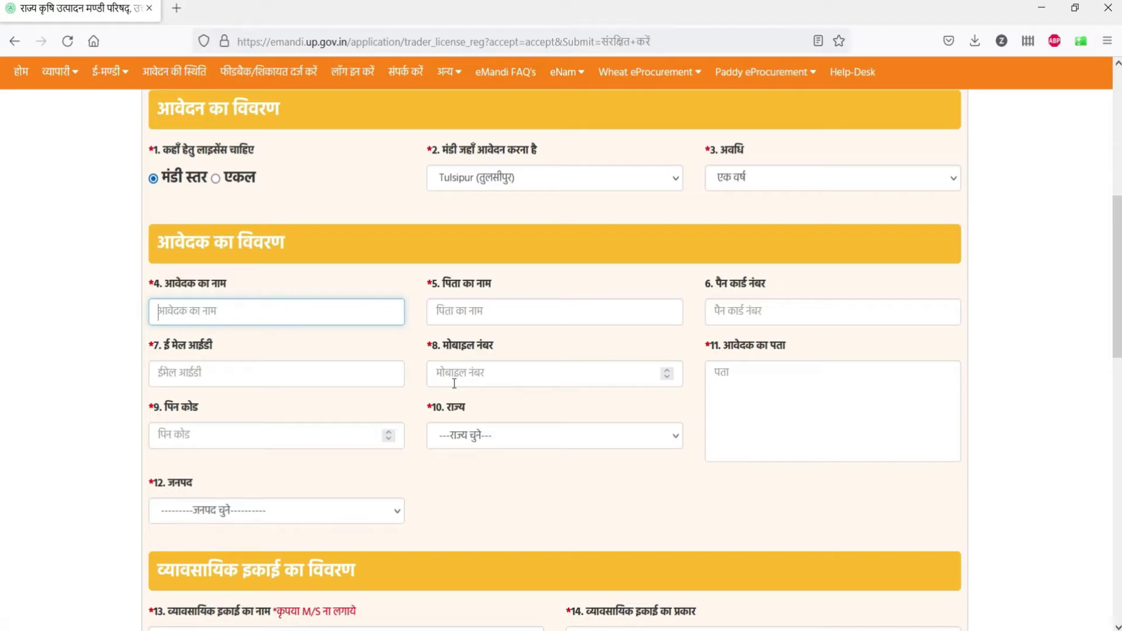
Step: Fill in the applicant's name, father's name, PAN number and e-mail address
{"action": "type", "text": "TRAD"}
{"action": "type", "text": "ER"}
{"action": "key", "text": "Tab"}
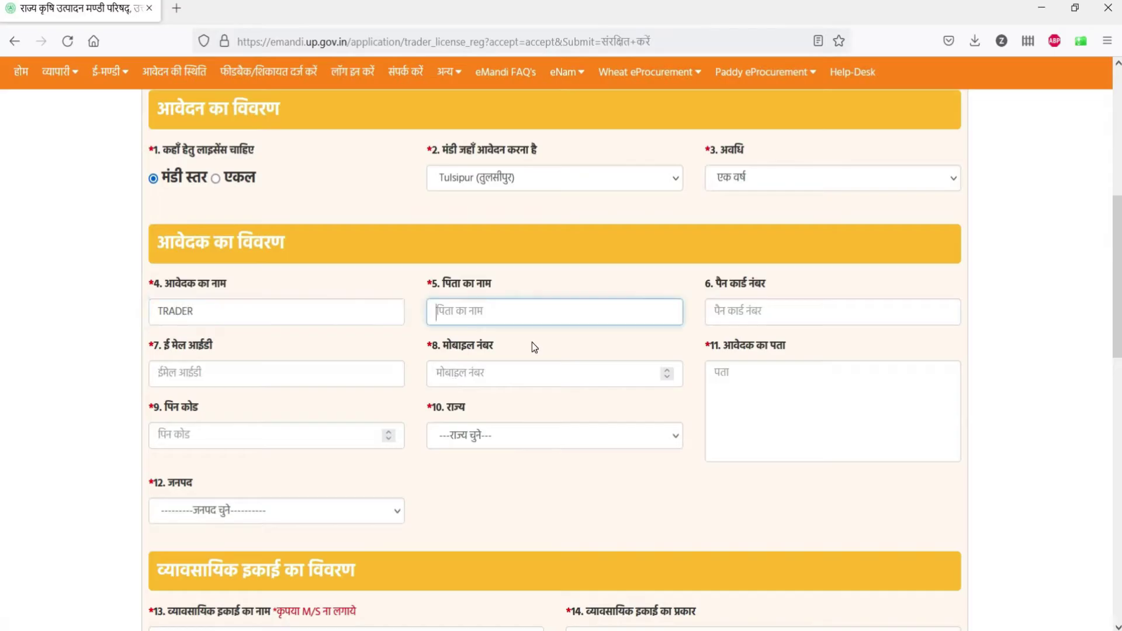
{"action": "type", "text": "OLD TRADFE"}
{"action": "key", "text": "BackSpace"}
{"action": "key", "text": "BackSpace"}
{"action": "type", "text": "ER"}
{"action": "left_click", "coordinate": [745, 313]}
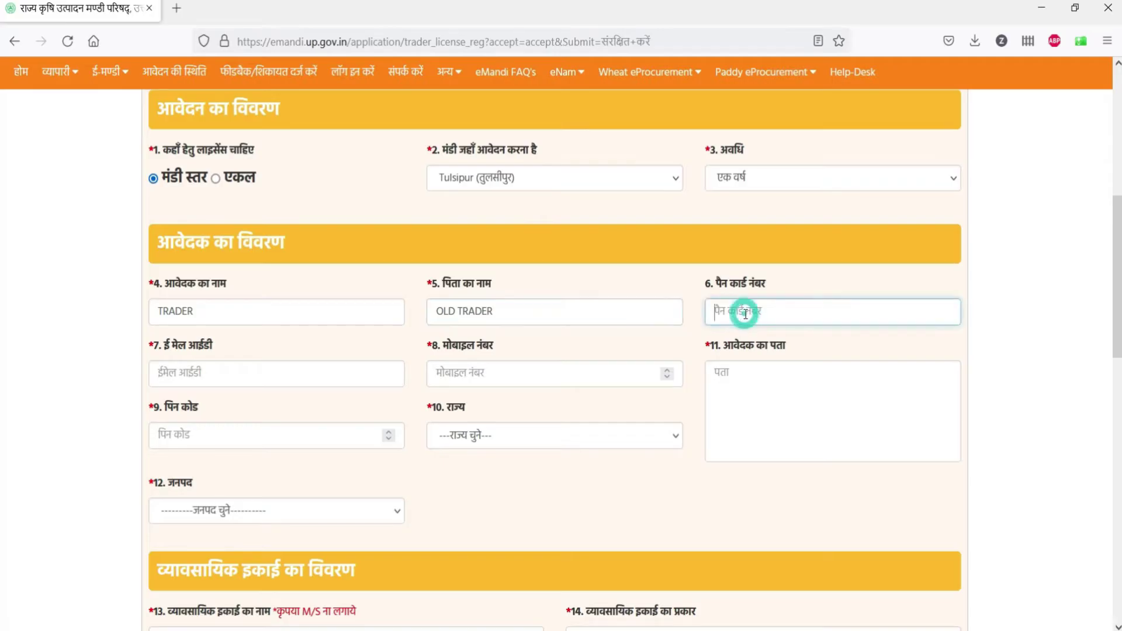
{"action": "type", "text": "A"}
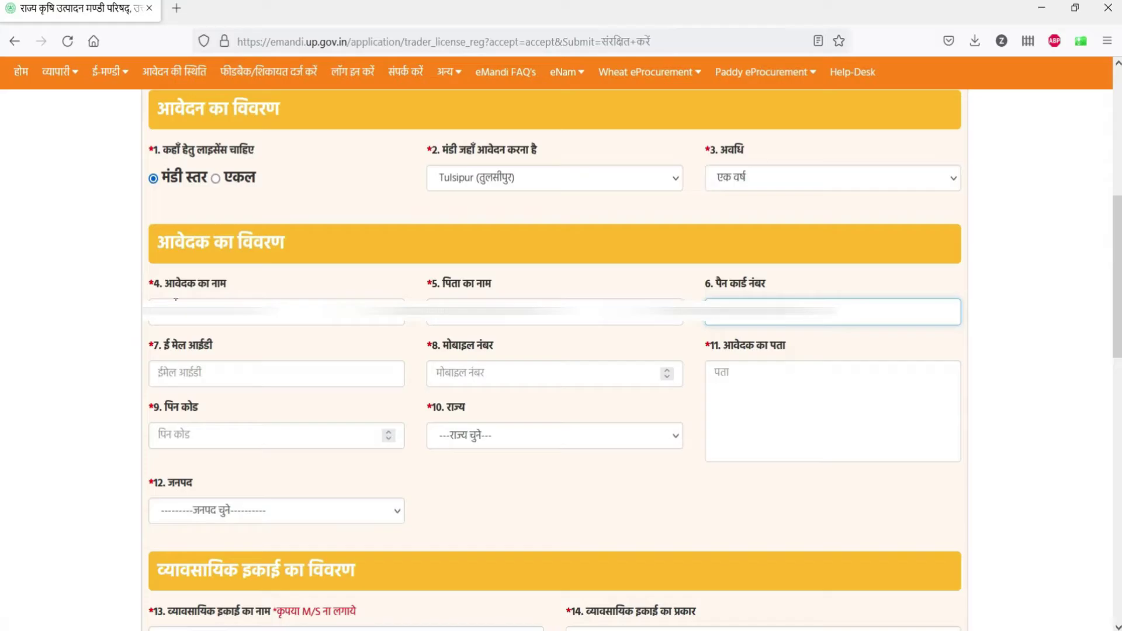
{"action": "left_click", "coordinate": [206, 378]}
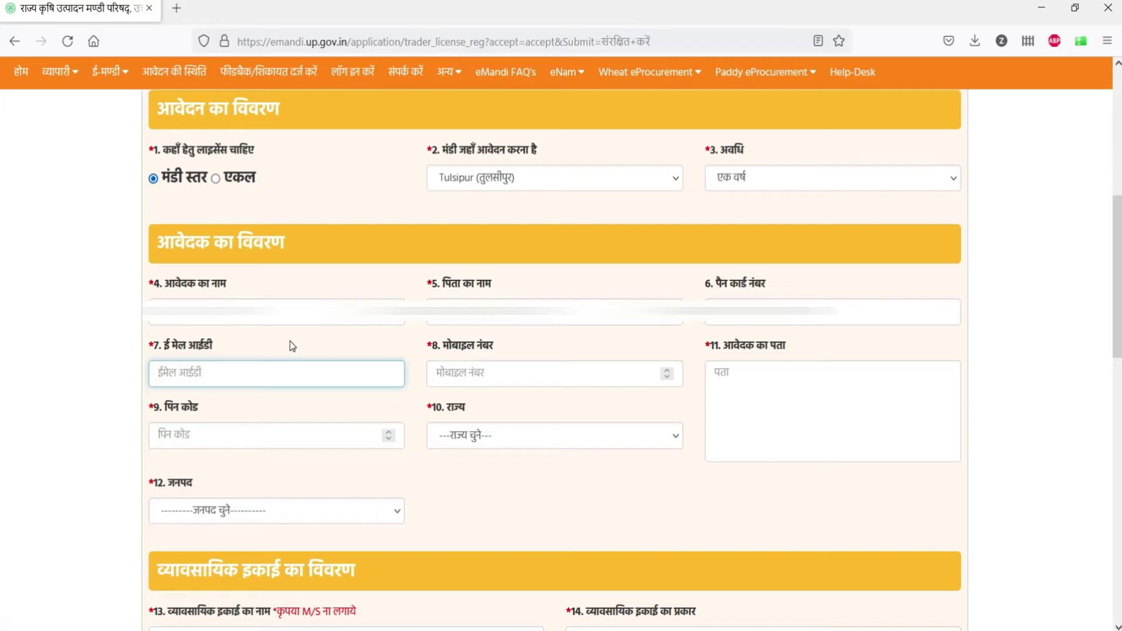
{"action": "type", "text": "rma"}
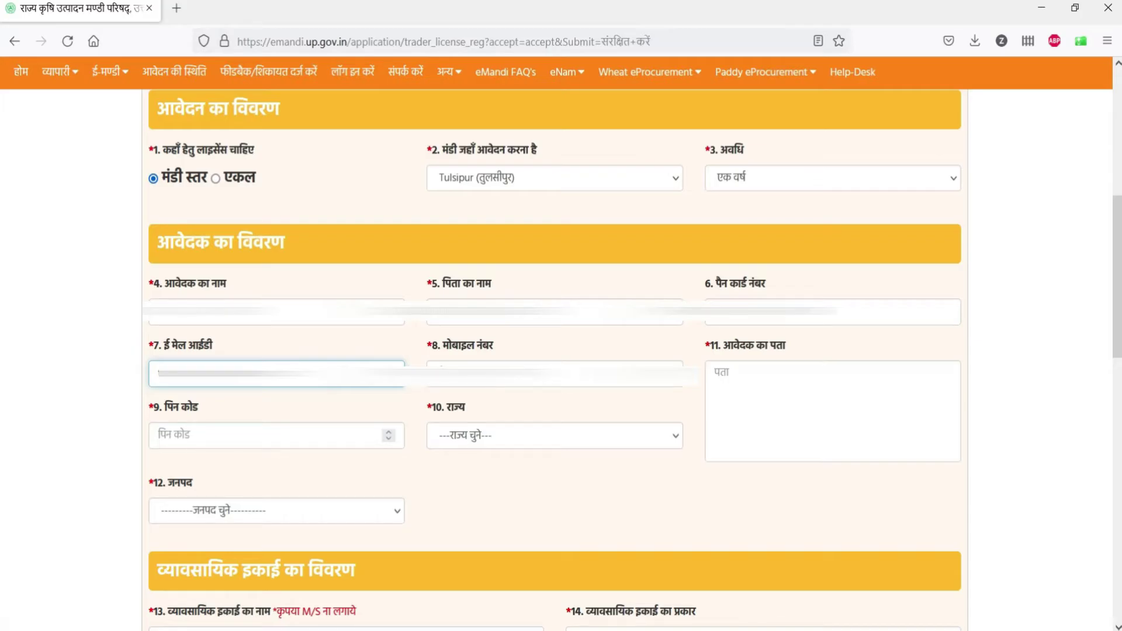
Step: Enter the applicant's mobile number, address and PIN code 226010
{"action": "left_click", "coordinate": [466, 373]}
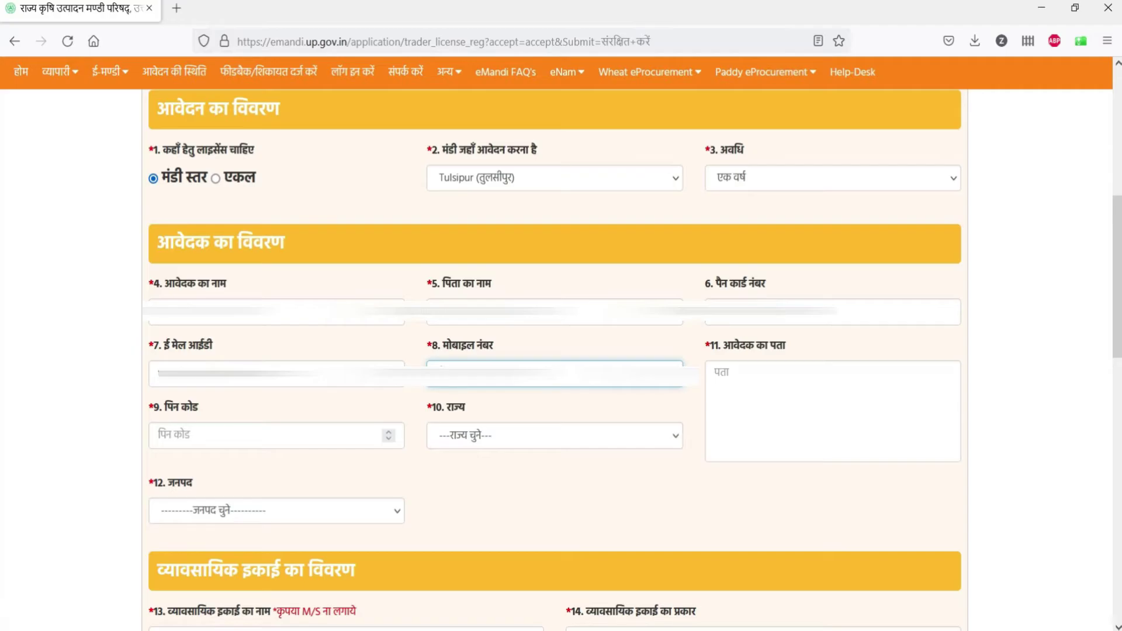
{"action": "left_click", "coordinate": [751, 393]}
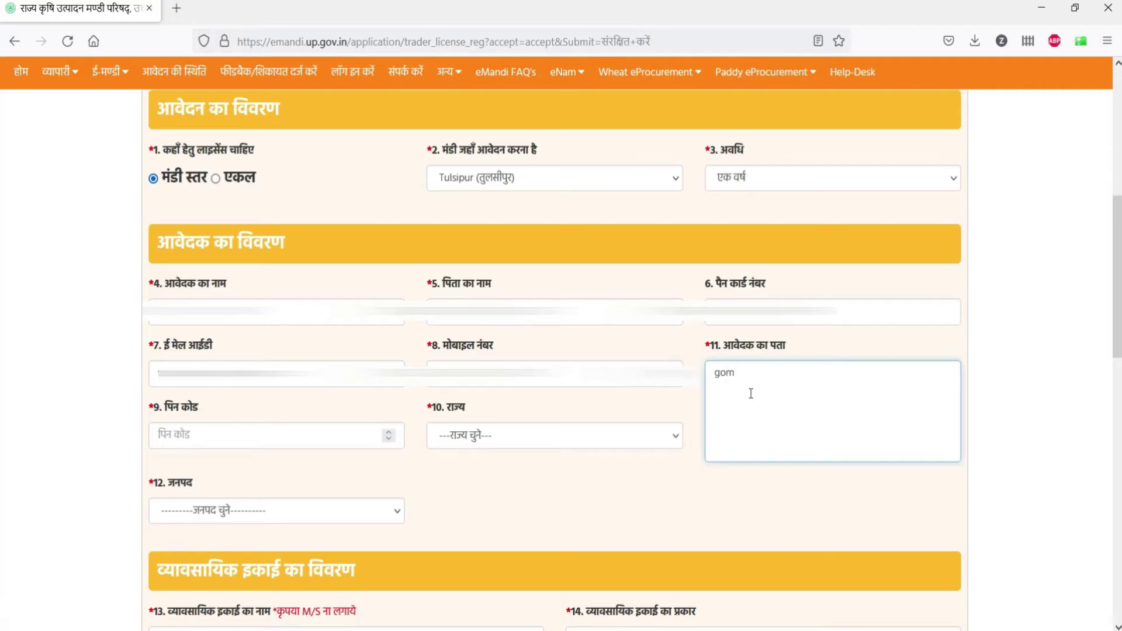
{"action": "left_click", "coordinate": [188, 443]}
{"action": "type", "text": "226010"}
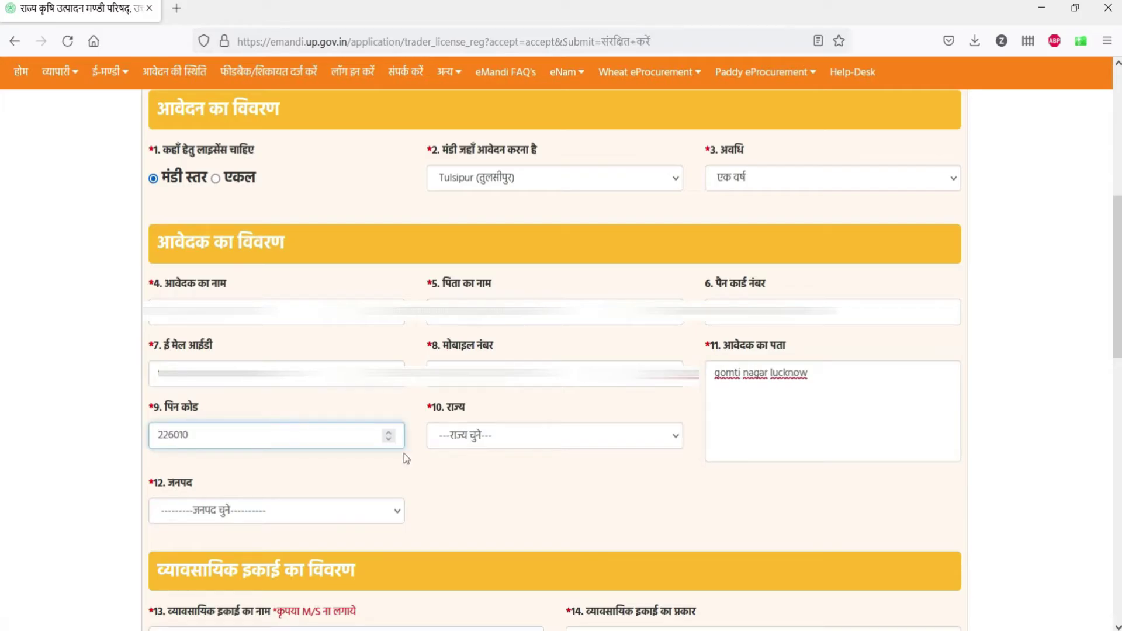
Step: Set the state to उत्तर प्रदेश and the district to SHRAWASTI
{"action": "left_click", "coordinate": [496, 436]}
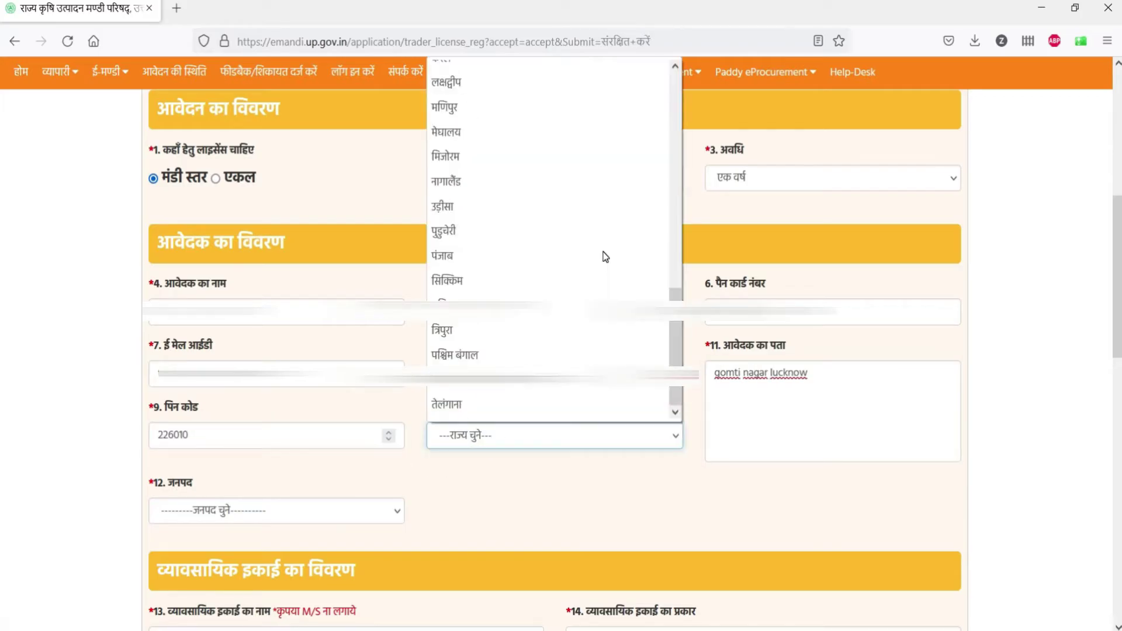
{"action": "scroll", "coordinate": [589, 326], "scroll_direction": "up", "scroll_amount": 8}
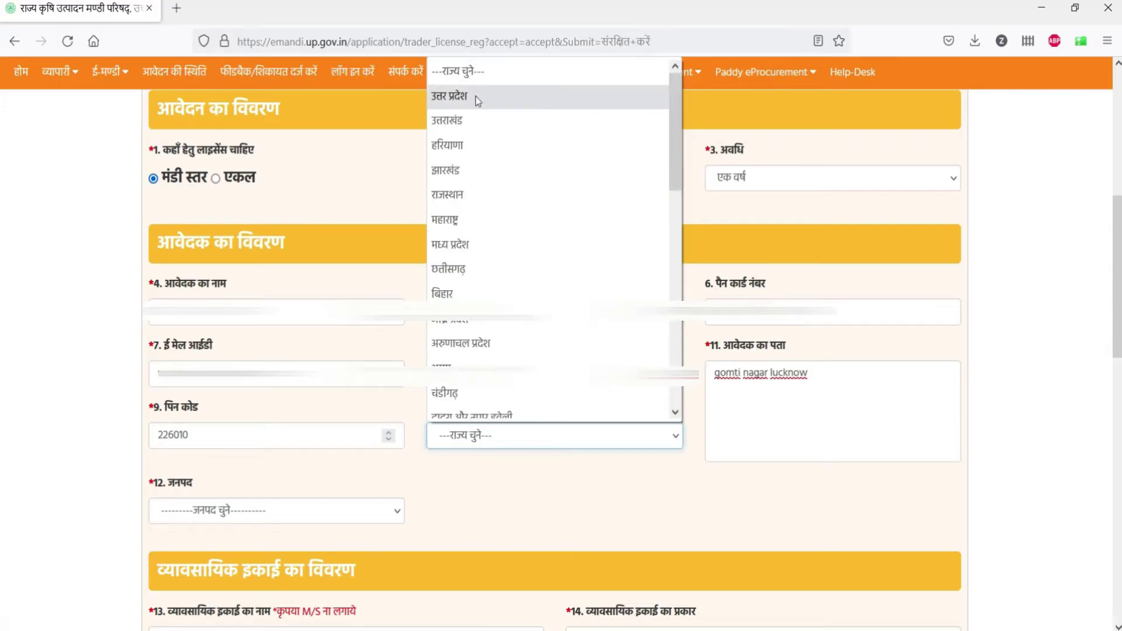
{"action": "left_click", "coordinate": [477, 97]}
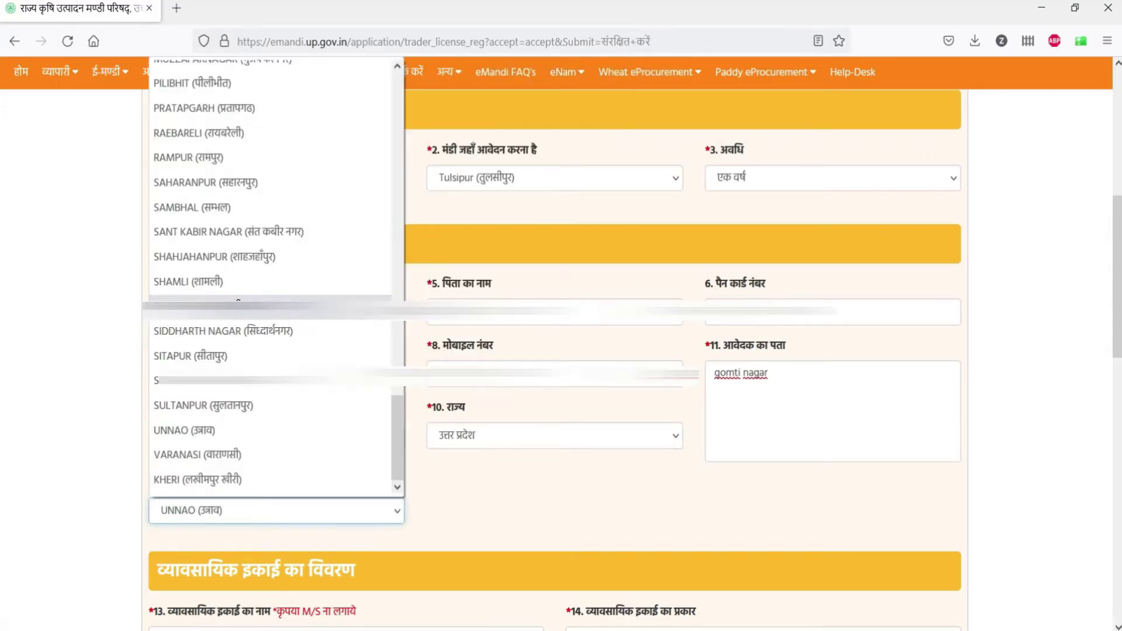
{"action": "left_click", "coordinate": [239, 305]}
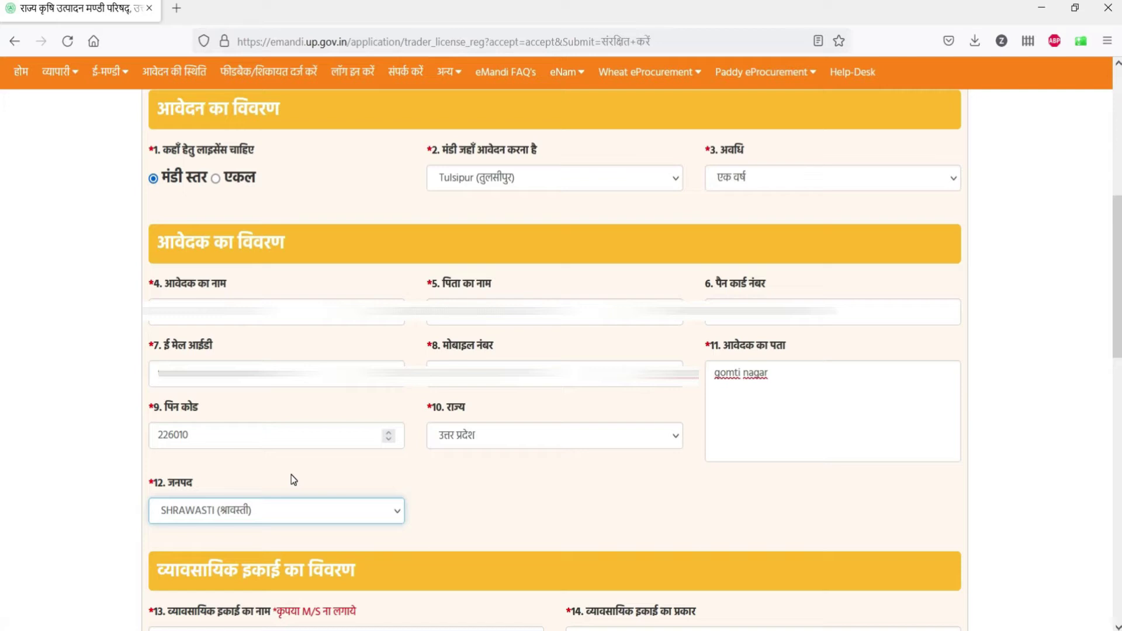
{"action": "scroll", "coordinate": [375, 477], "scroll_direction": "down", "scroll_amount": 3}
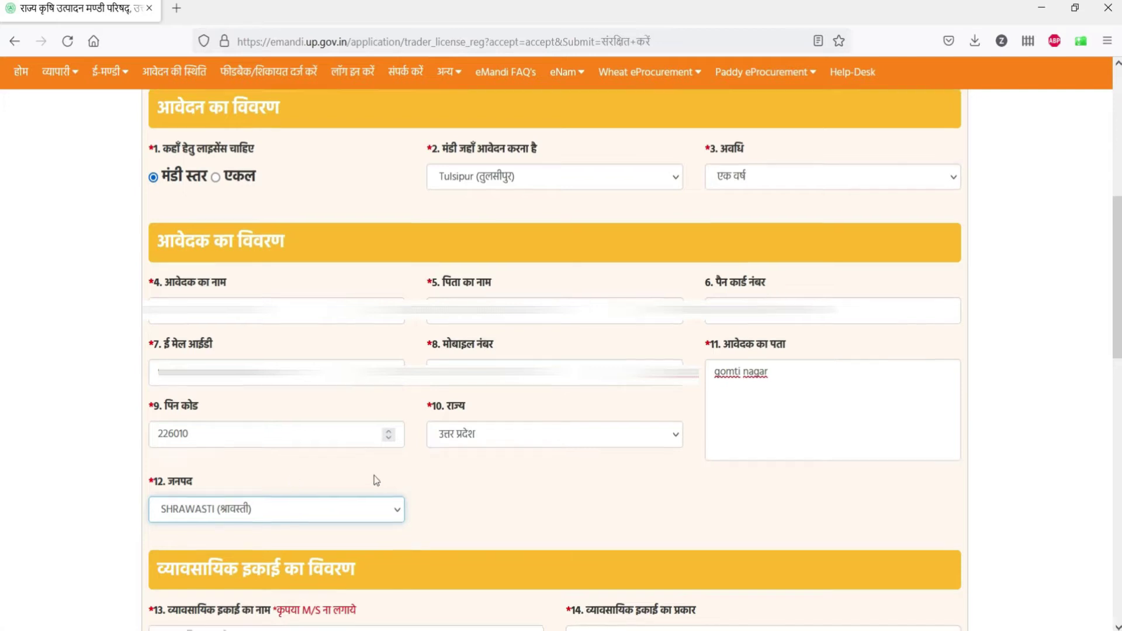
{"action": "scroll", "coordinate": [375, 476], "scroll_direction": "down", "scroll_amount": 4}
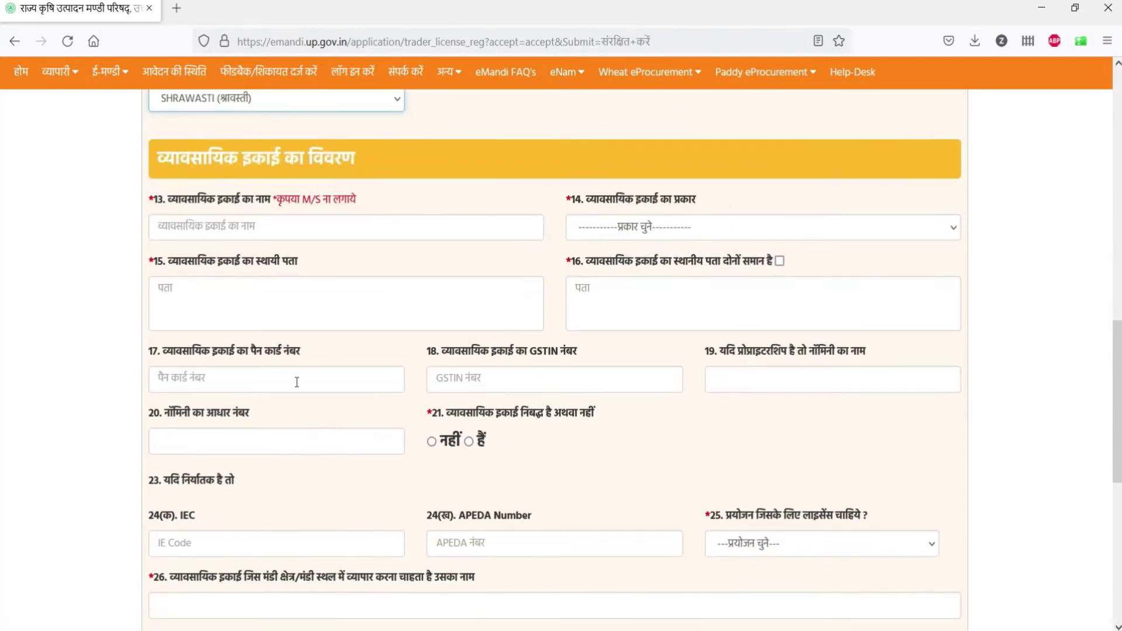
Step: Enter business TRADER AND COMPANY as a proprietorship at TULSIPUR, local address same as permanent
{"action": "left_click", "coordinate": [246, 228]}
{"action": "type", "text": "TRA"}
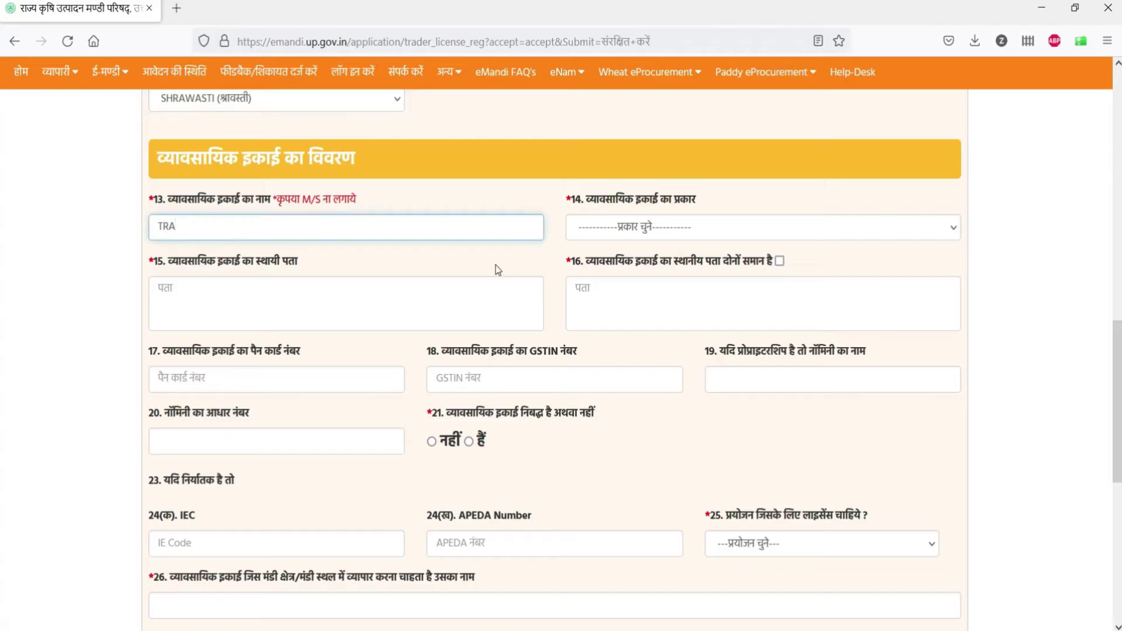
{"action": "type", "text": "DER AND COMPANY"}
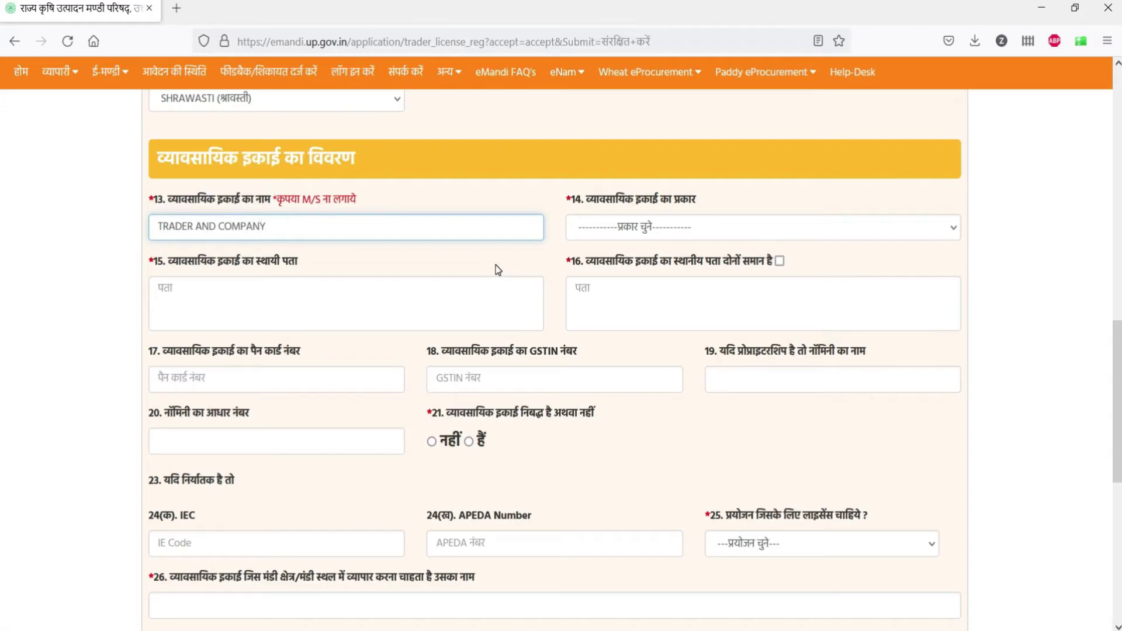
{"action": "left_click", "coordinate": [624, 236]}
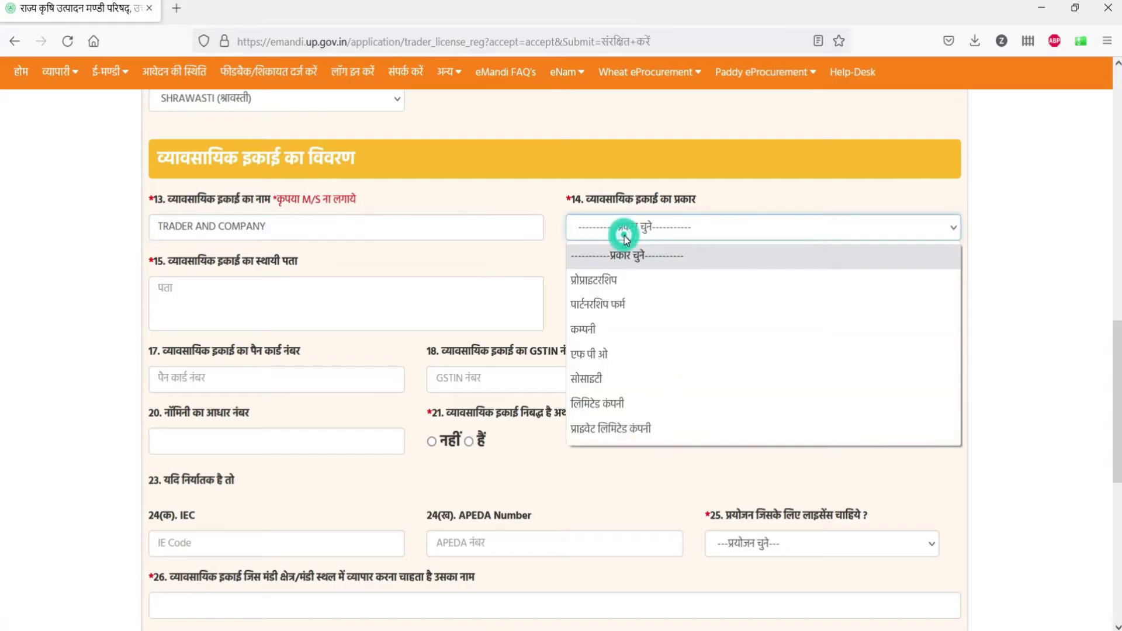
{"action": "left_click", "coordinate": [608, 281]}
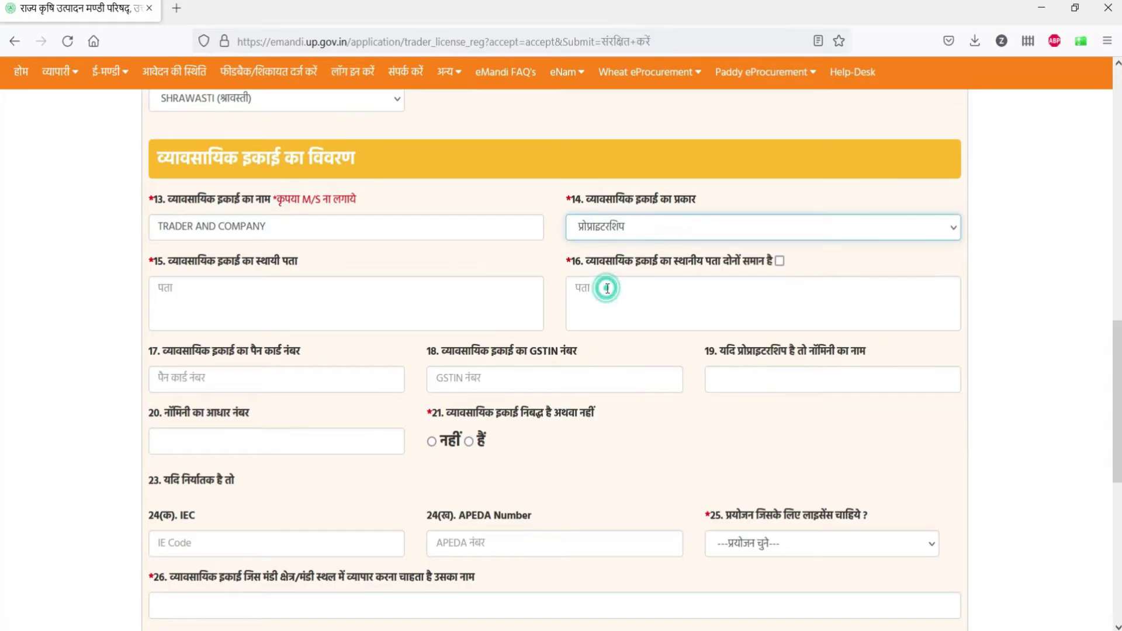
{"action": "left_click", "coordinate": [377, 306]}
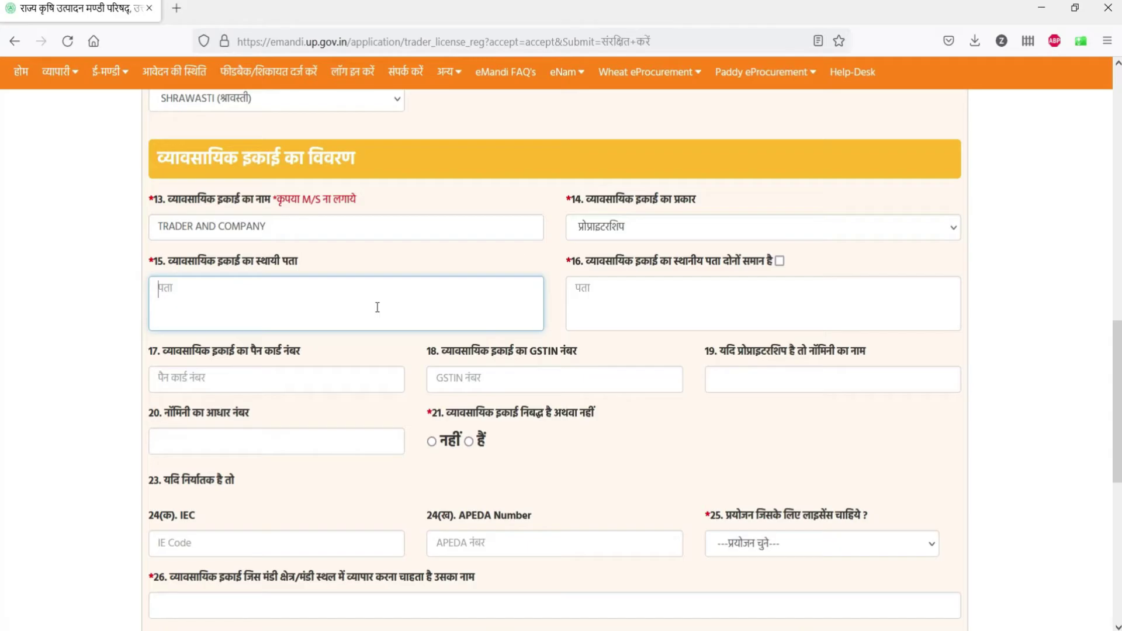
{"action": "type", "text": "TULSIPUR"}
{"action": "left_click", "coordinate": [780, 261]}
{"action": "left_click", "coordinate": [780, 261]}
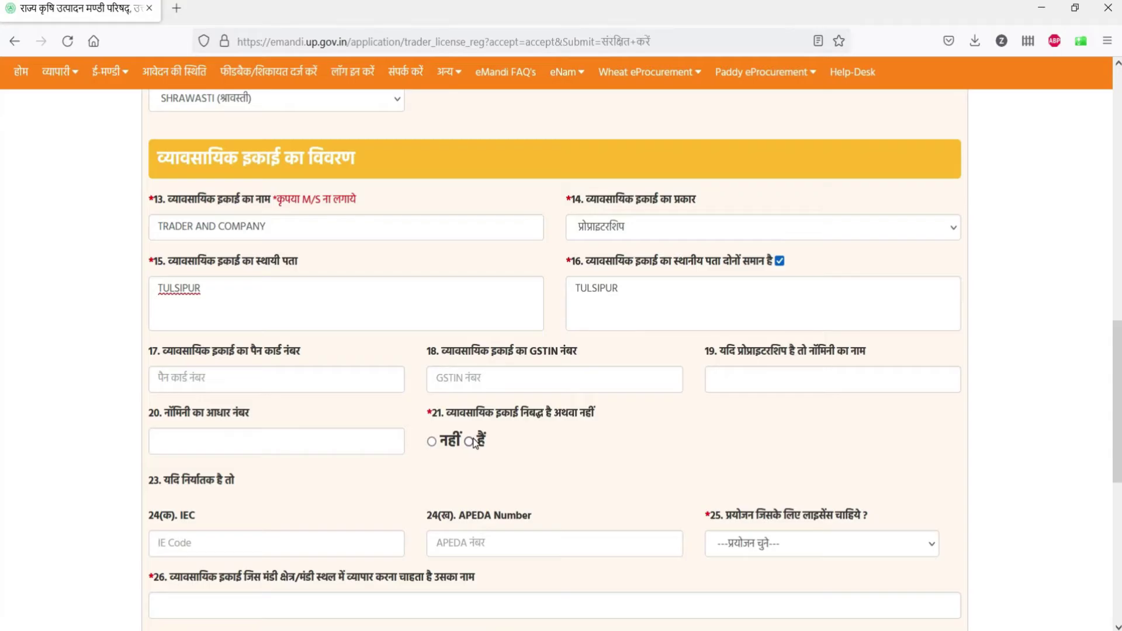
Step: Mark the unit unregistered, choose थोक व्यापारी एवं आढ़तिया purpose and MANDI SAMITI TULSIPUR
{"action": "left_click", "coordinate": [440, 443]}
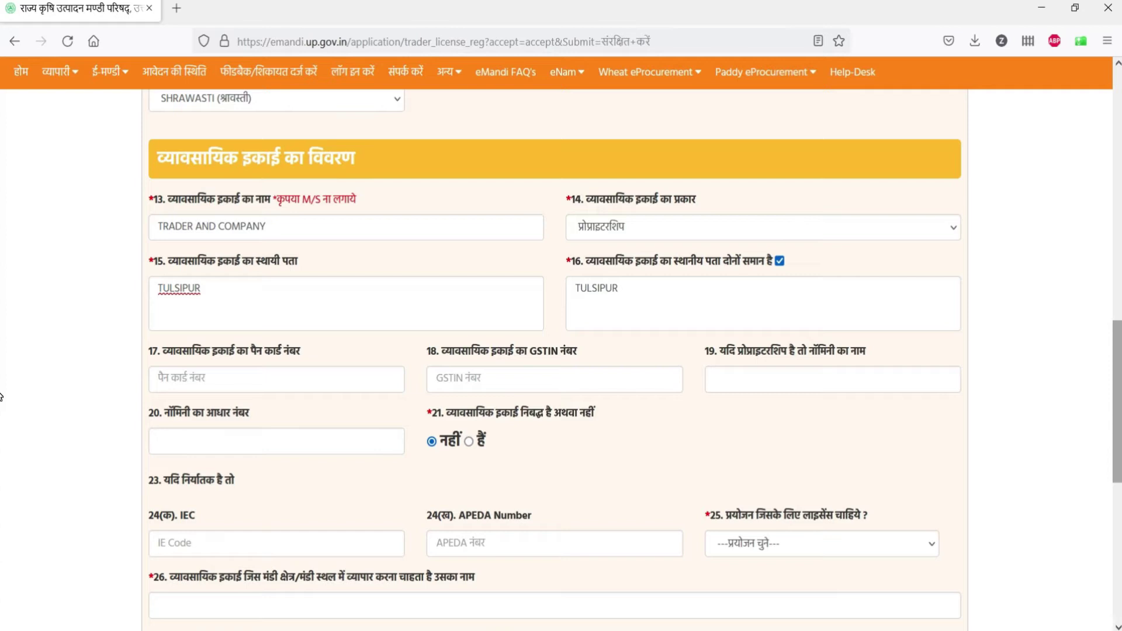
{"action": "scroll", "coordinate": [766, 383], "scroll_direction": "down", "scroll_amount": 5}
{"action": "scroll", "coordinate": [759, 385], "scroll_direction": "up", "scroll_amount": 1}
{"action": "left_click", "coordinate": [784, 296]}
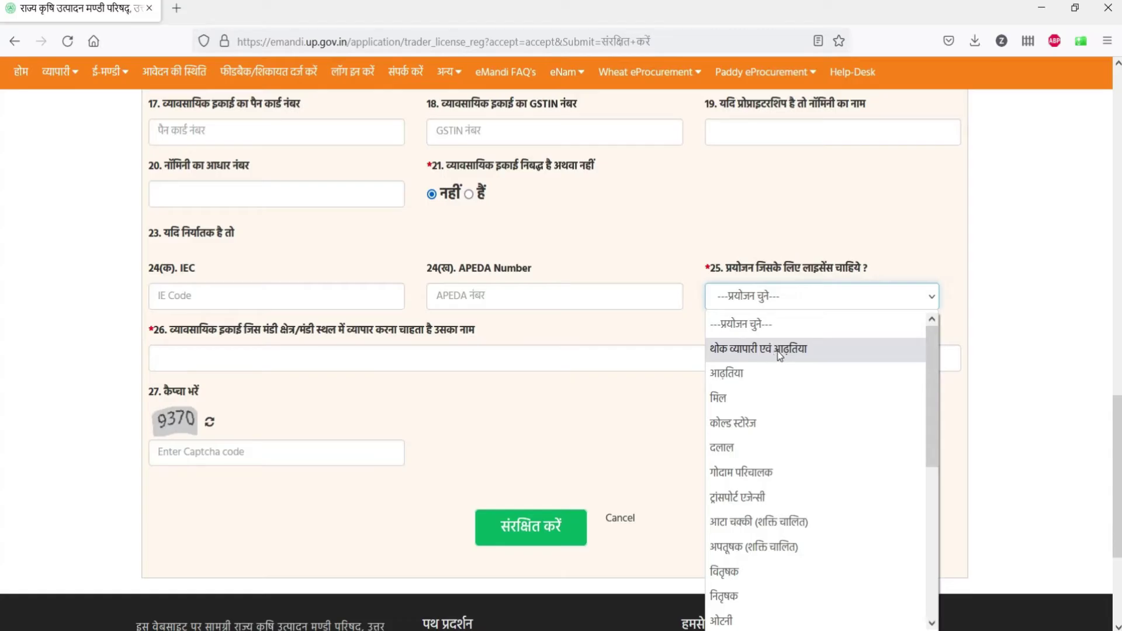
{"action": "left_click", "coordinate": [778, 349]}
{"action": "left_click", "coordinate": [351, 353]}
{"action": "type", "text": "MANDI SAMITI TULSIPUR"}
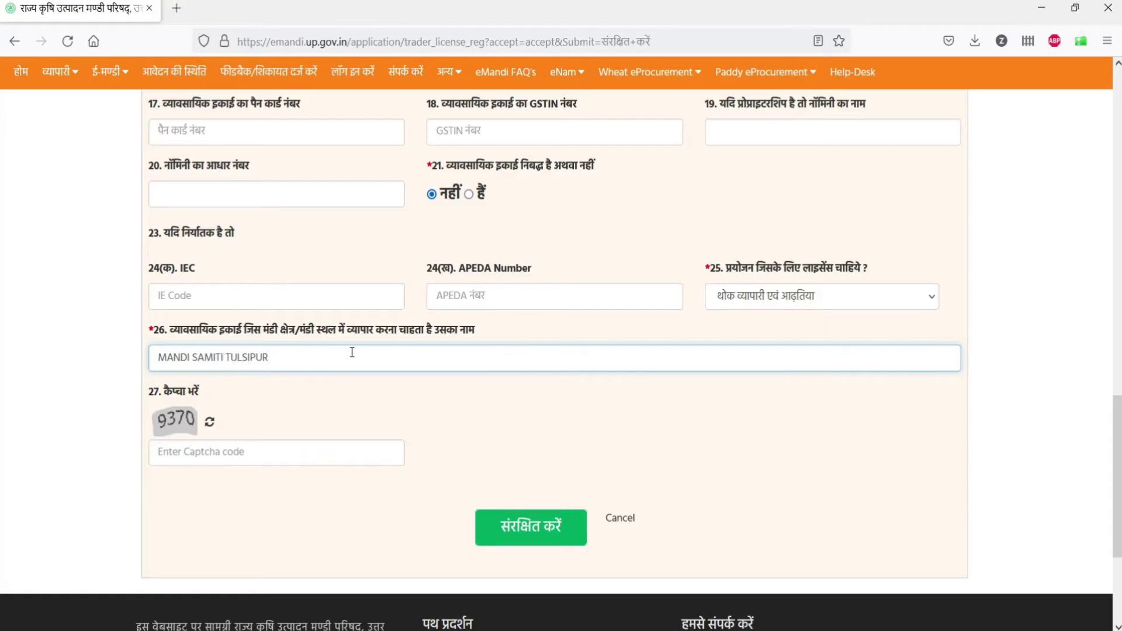
Step: Fill in the captcha code and the PAN number, then submit the form
{"action": "left_click", "coordinate": [289, 453]}
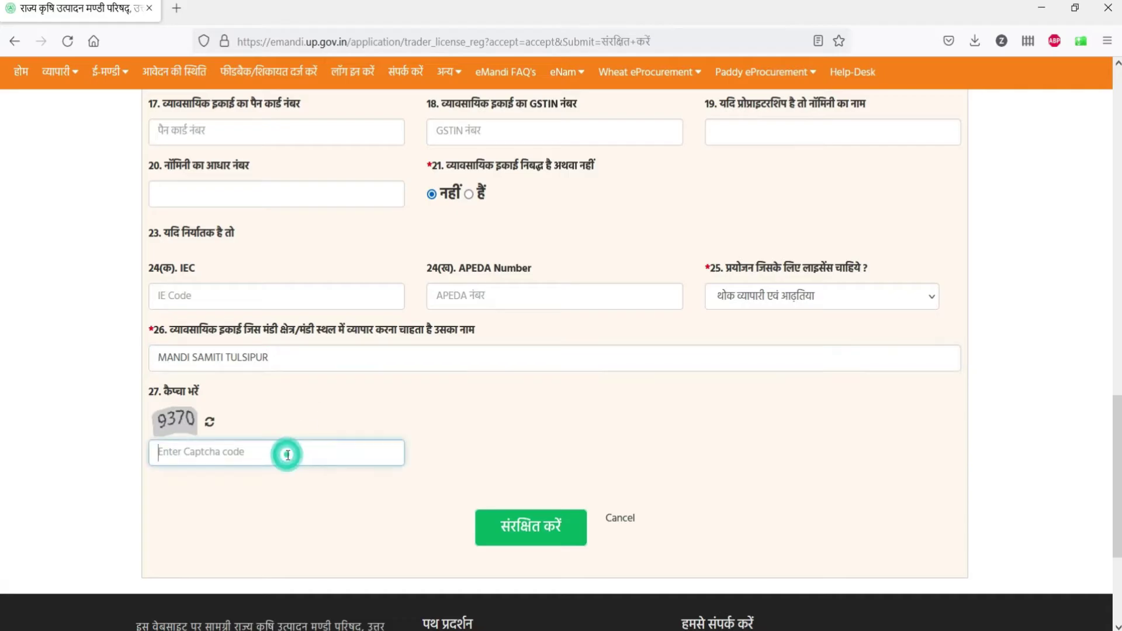
{"action": "type", "text": "9370"}
{"action": "left_click", "coordinate": [521, 532]}
{"action": "scroll", "coordinate": [287, 398], "scroll_direction": "up", "scroll_amount": 4}
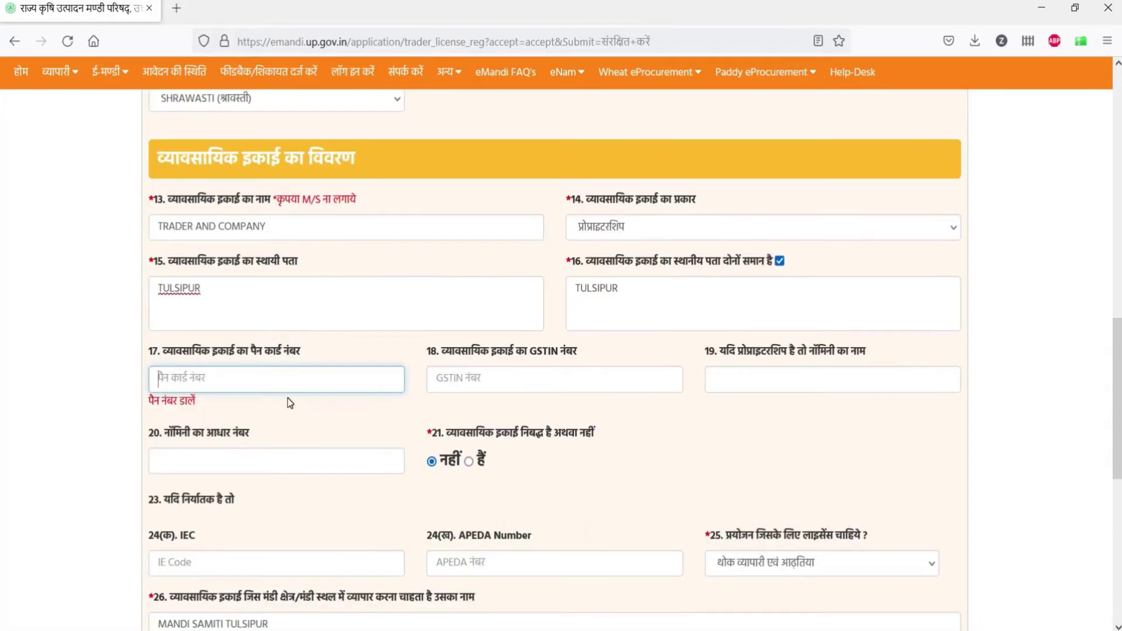
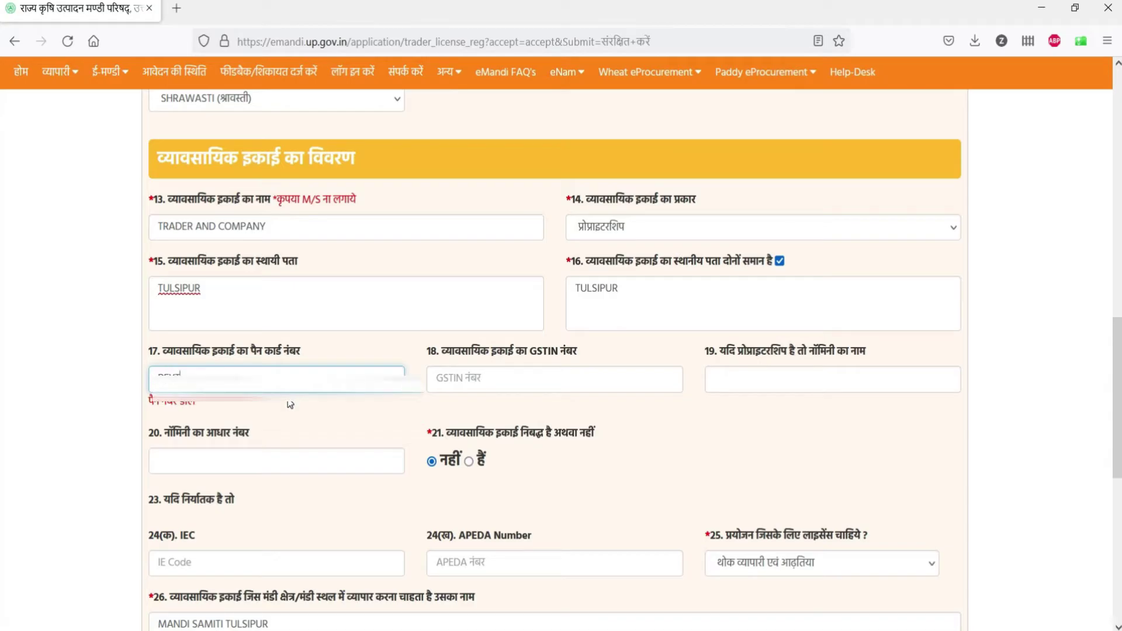
{"action": "scroll", "coordinate": [290, 405], "scroll_direction": "down", "scroll_amount": 7}
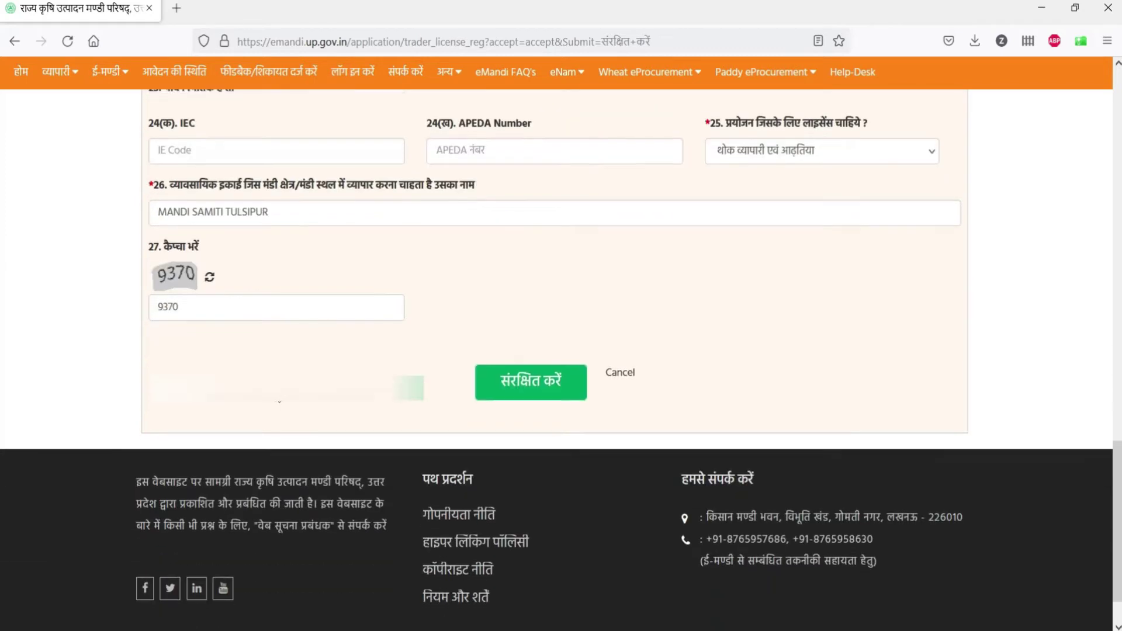
Step: Save the application and list the trader as the firm's Owner under हैसियत
{"action": "left_click", "coordinate": [507, 388]}
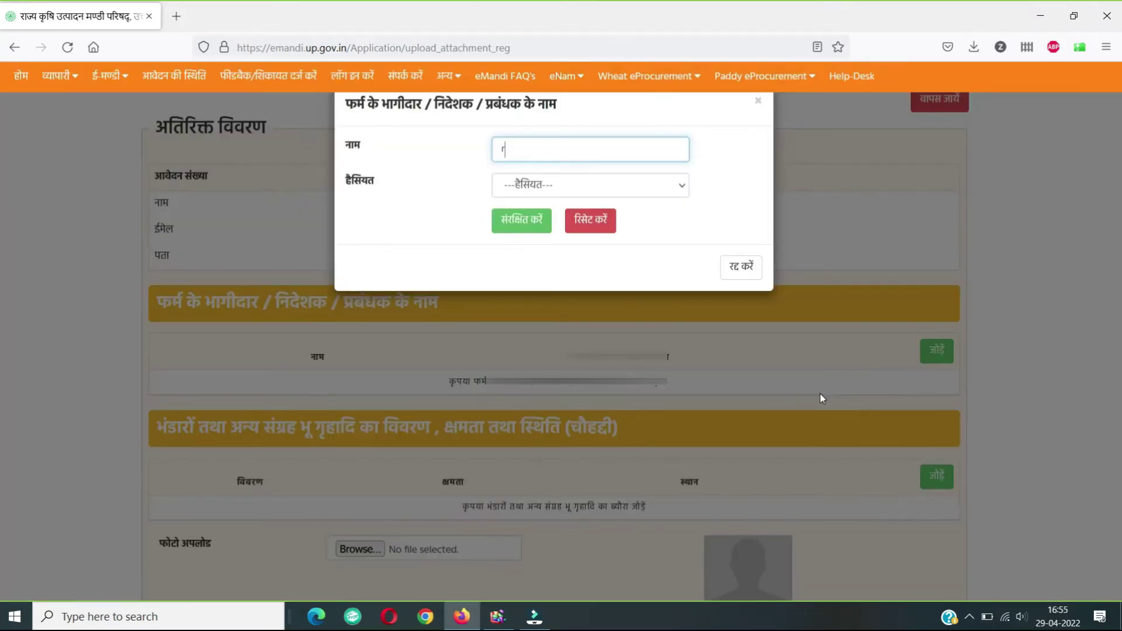
{"action": "type", "text": "TRADER"}
{"action": "left_click", "coordinate": [590, 184]}
{"action": "left_click", "coordinate": [540, 326]}
{"action": "left_click", "coordinate": [524, 225]}
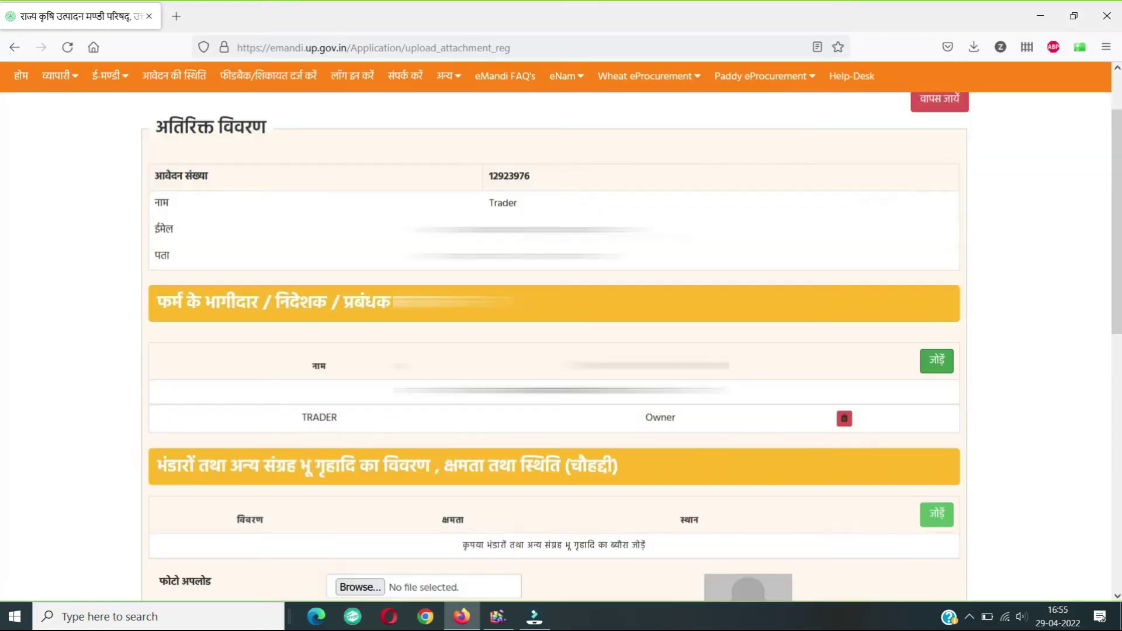
{"action": "scroll", "coordinate": [554, 345], "scroll_direction": "down", "scroll_amount": 3}
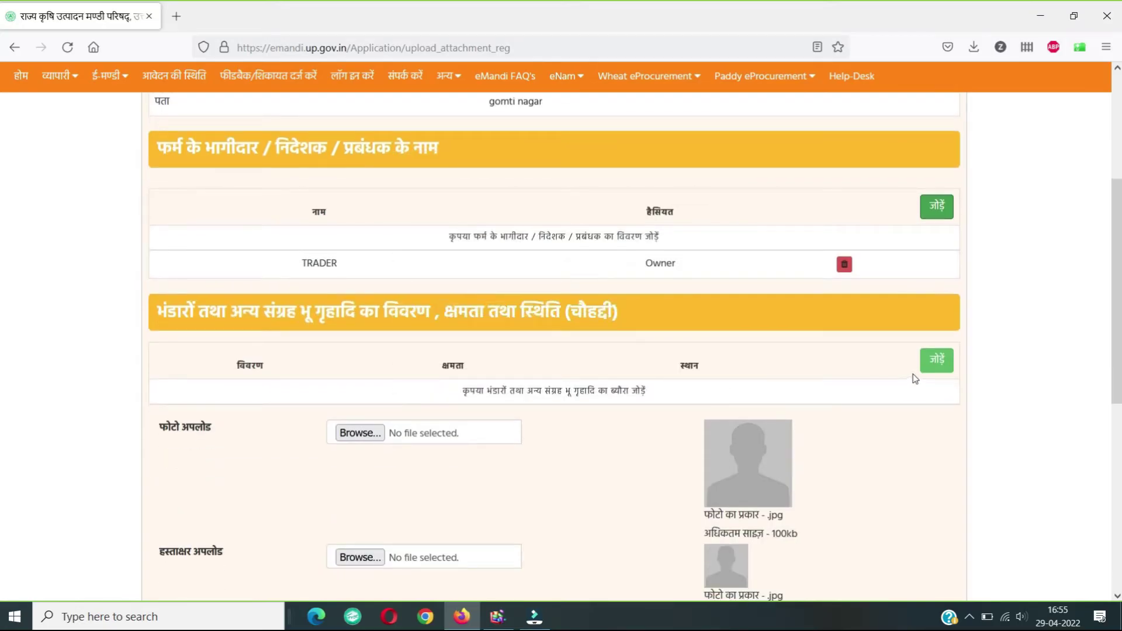
{"action": "left_click", "coordinate": [944, 367]}
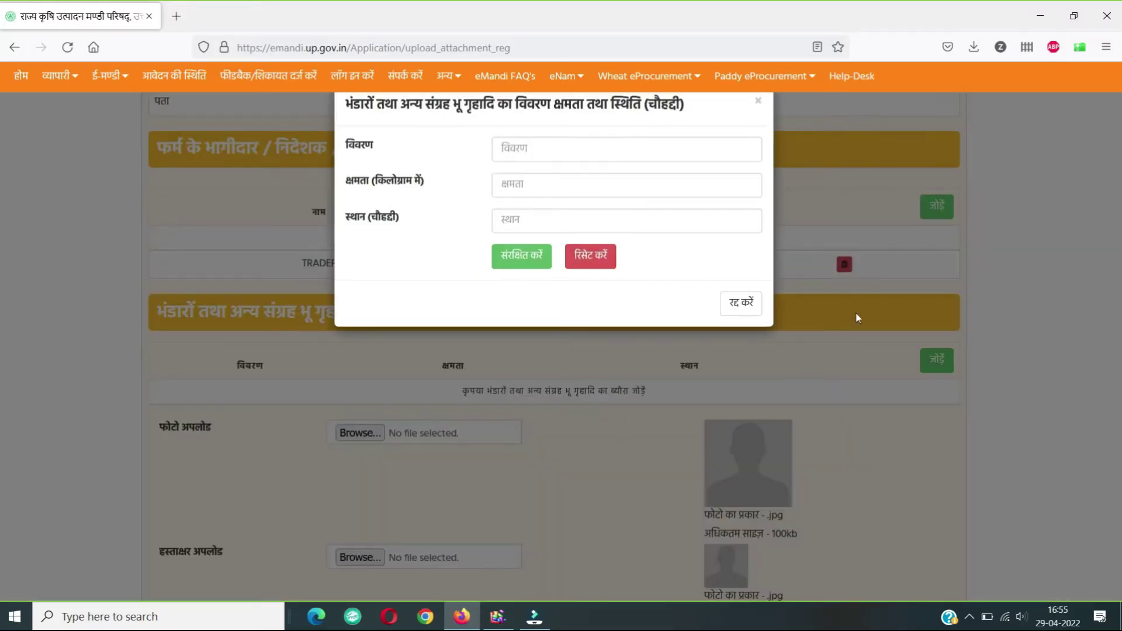
Step: Add a 20000 kg GODOWN bounded by PWD road, river, shop no.13 and highway
{"action": "left_click", "coordinate": [534, 154]}
{"action": "type", "text": "GODOWN"}
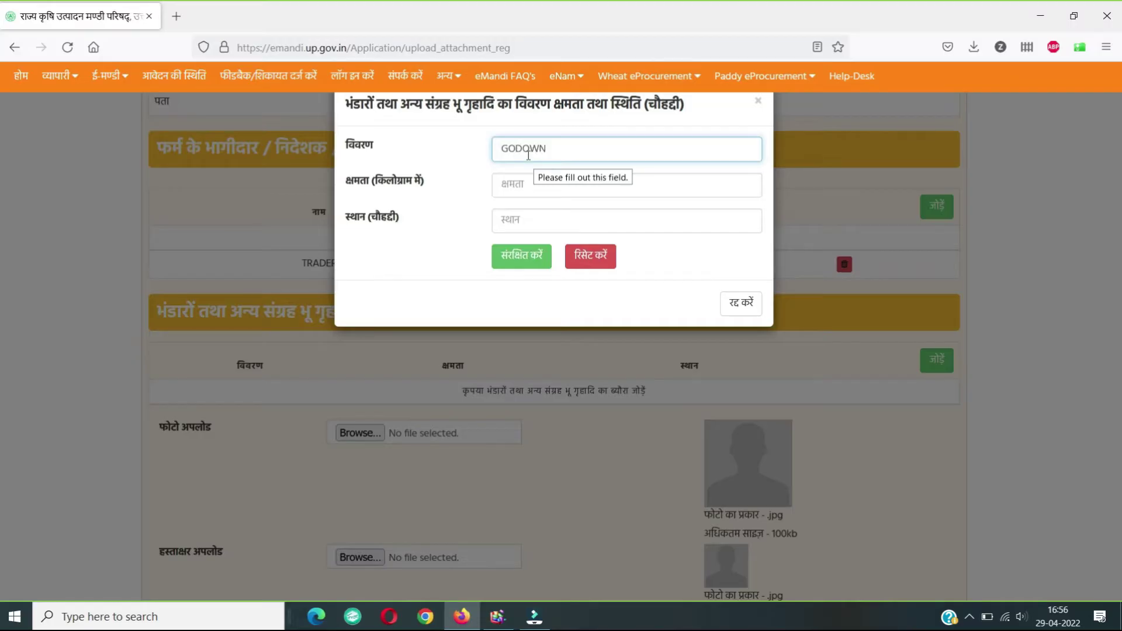
{"action": "left_click", "coordinate": [516, 184]}
{"action": "type", "text": "20000"}
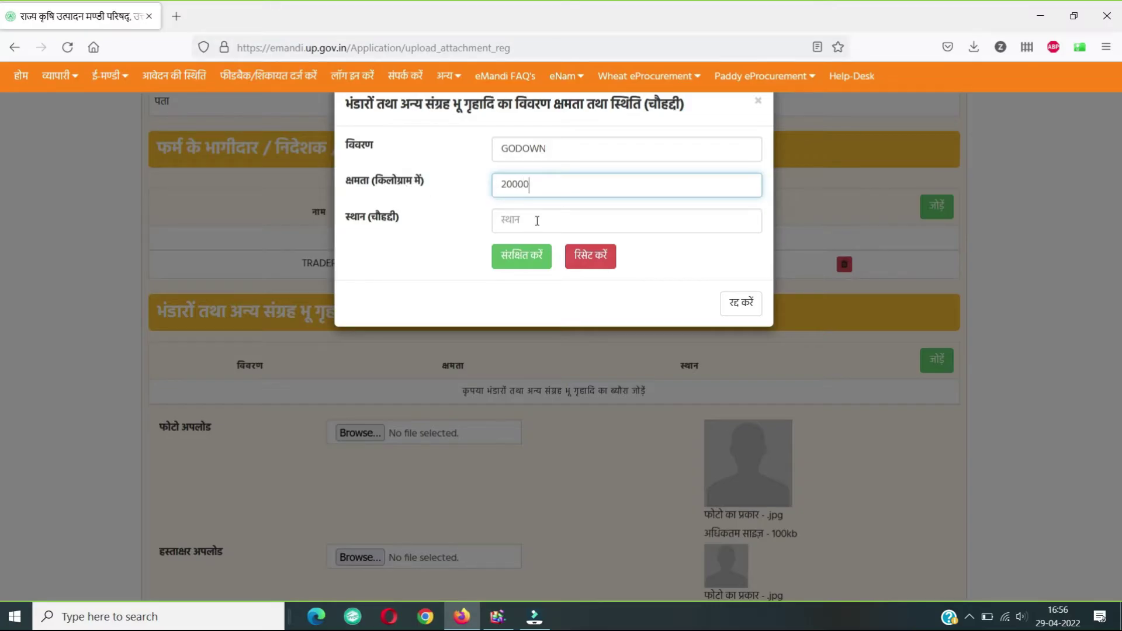
{"action": "left_click", "coordinate": [537, 221]}
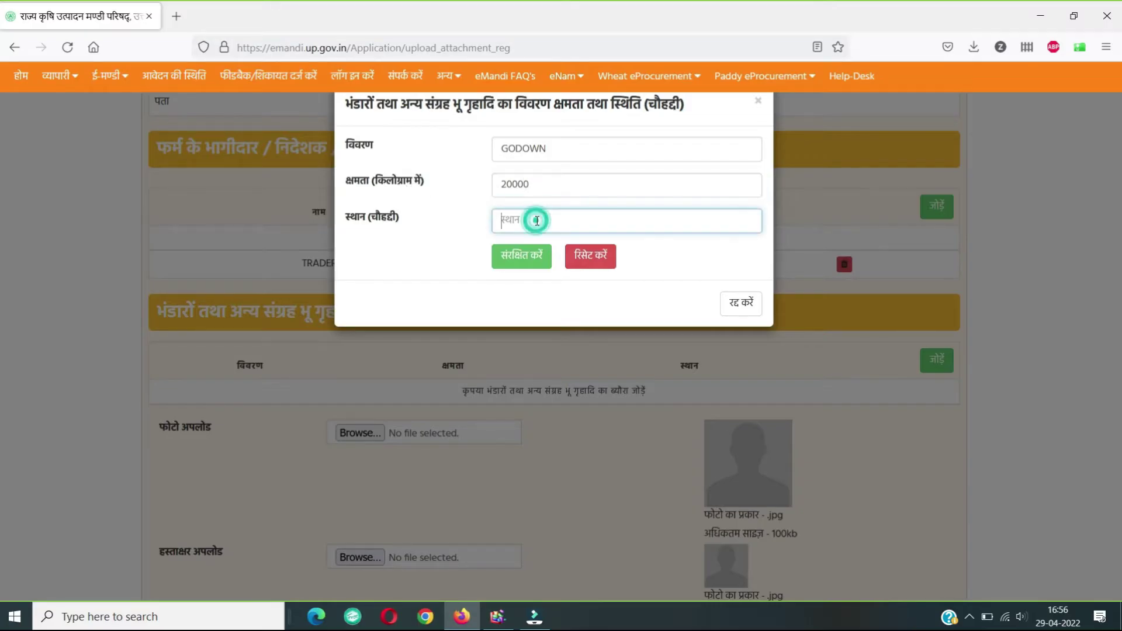
{"action": "type", "text": "EA"}
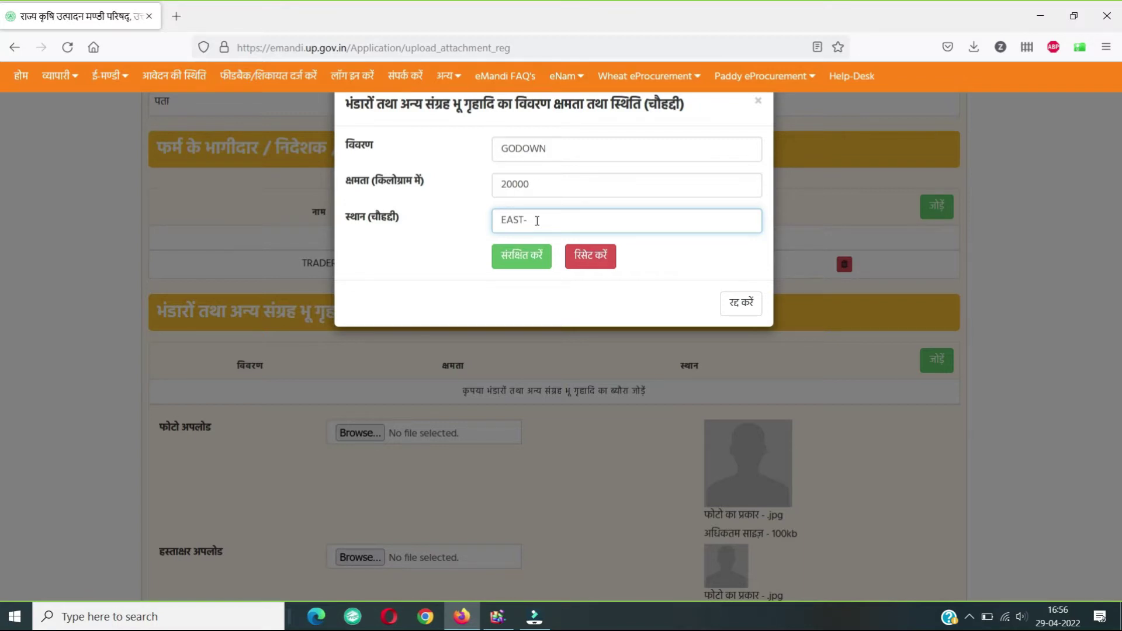
{"action": "type", "text": "ST- PWD ROAD WEST-RIVER NORTH"}
{"action": "type", "text": "-SHOP NO.13"}
{"action": "type", "text": ", SOUTH-HIGHWAY"}
{"action": "left_click", "coordinate": [518, 256]}
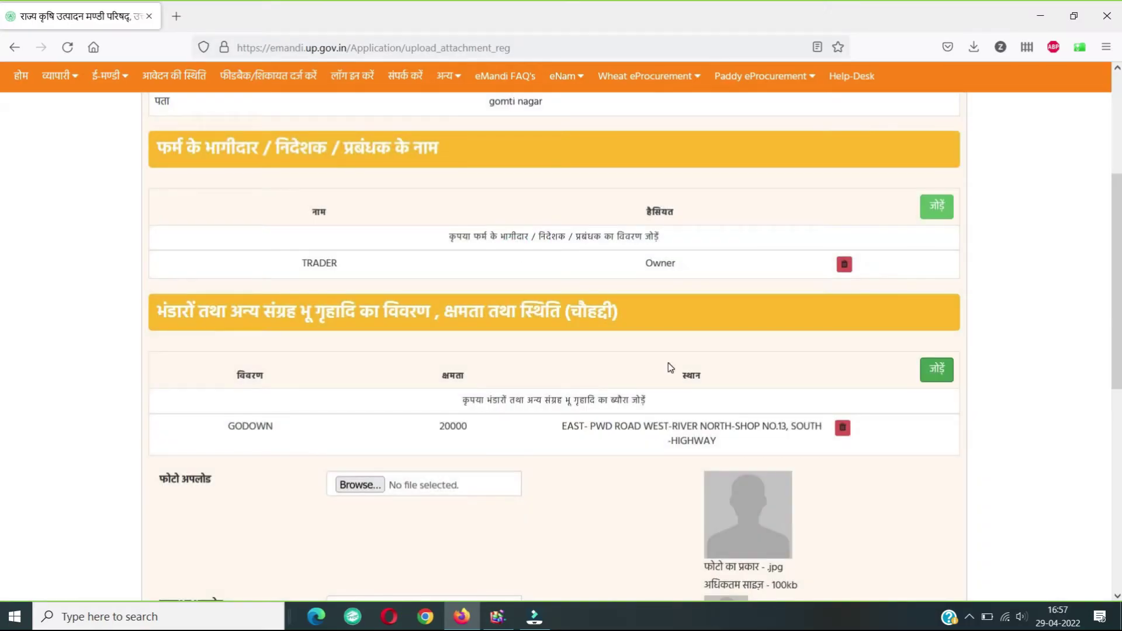
{"action": "scroll", "coordinate": [658, 371], "scroll_direction": "down", "scroll_amount": 3}
Step: Choose index.jpg as the signature image to upload
{"action": "scroll", "coordinate": [648, 381], "scroll_direction": "down", "scroll_amount": 1}
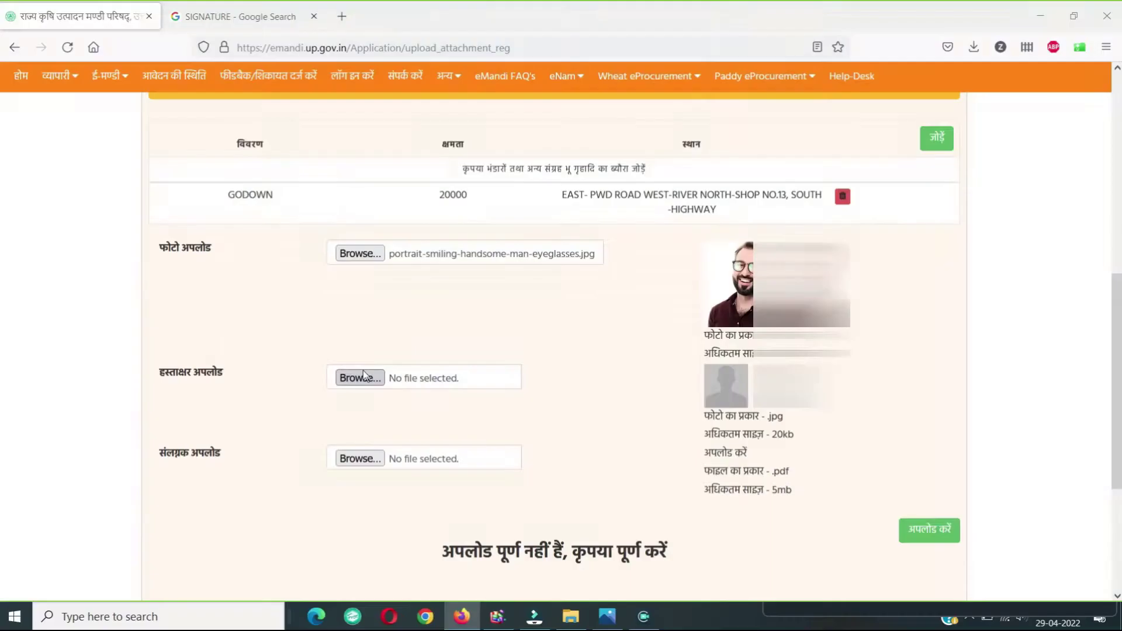
{"action": "left_click", "coordinate": [358, 378]}
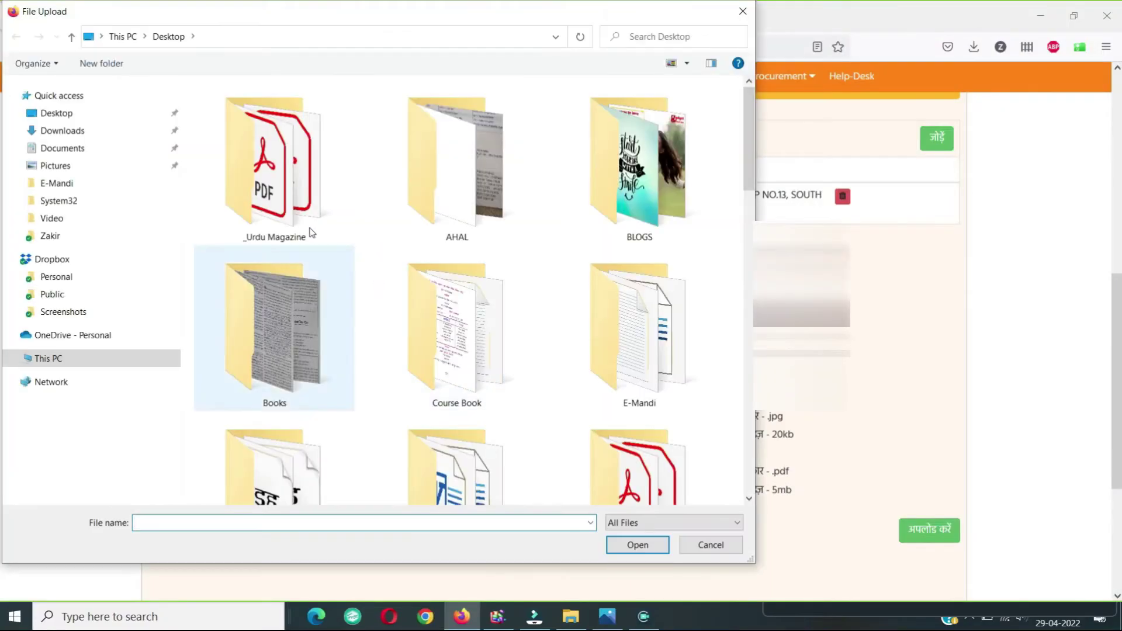
{"action": "key", "text": "Escape"}
{"action": "left_click", "coordinate": [376, 378]}
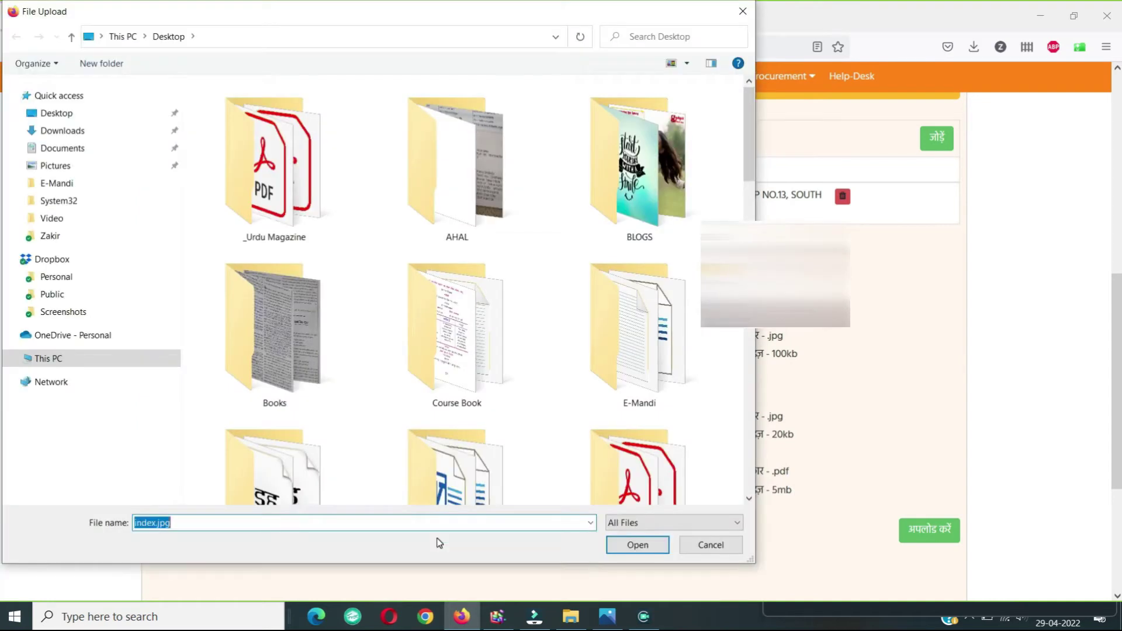
{"action": "left_click", "coordinate": [619, 544]}
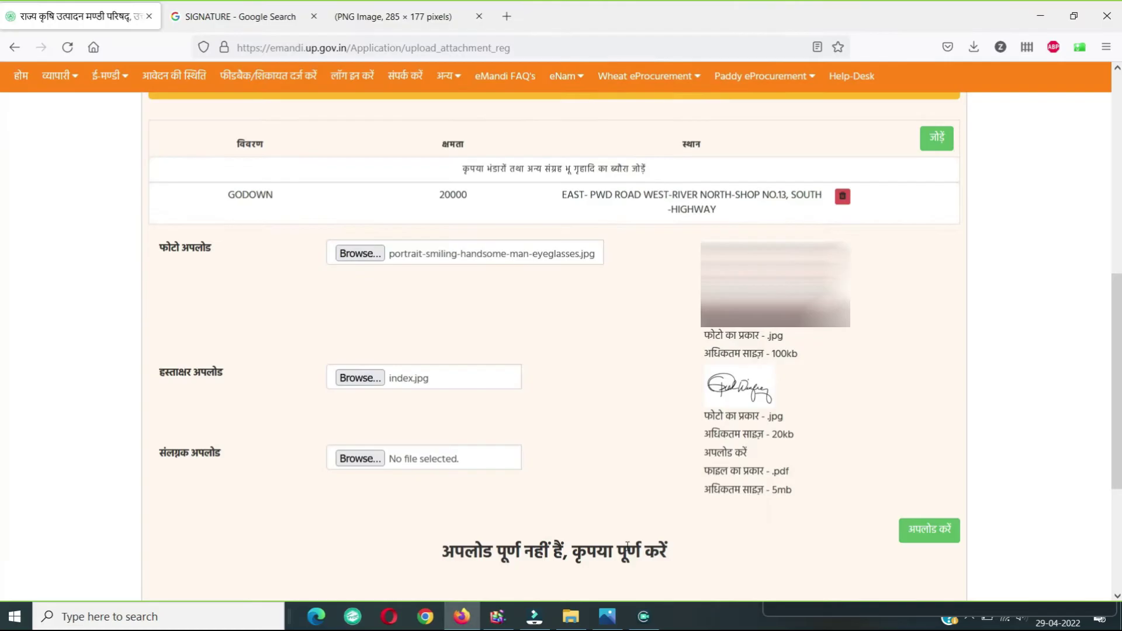
{"action": "left_click", "coordinate": [374, 458]}
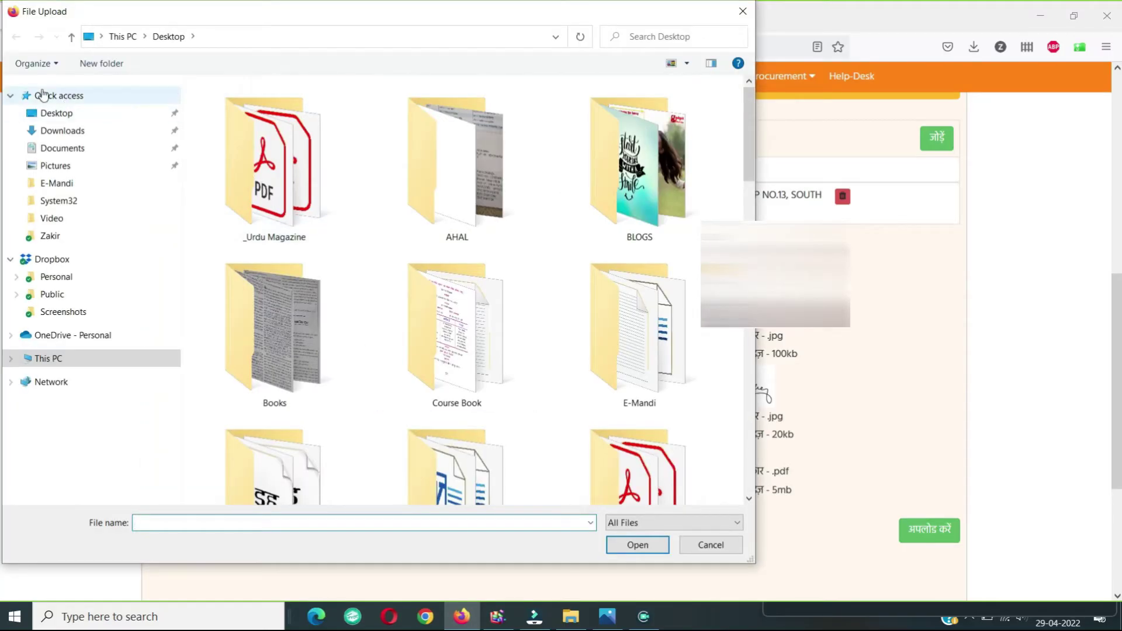
Step: Attach licence_avedan.pdf from Downloads and upload the photo, signature and document
{"action": "left_click", "coordinate": [64, 132]}
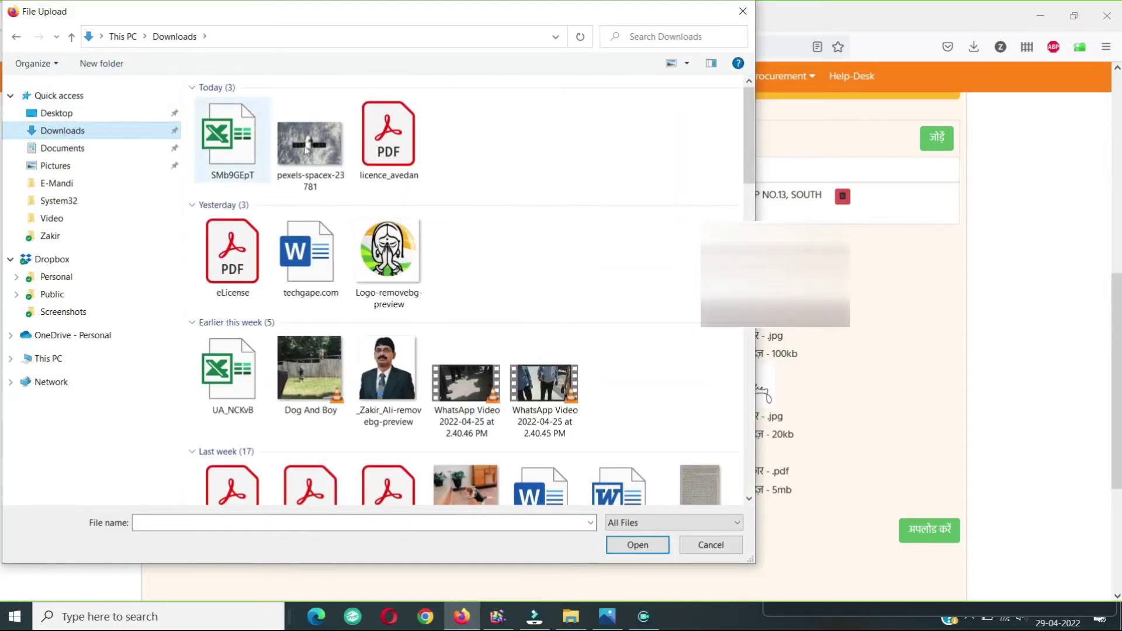
{"action": "double_click", "coordinate": [395, 176]}
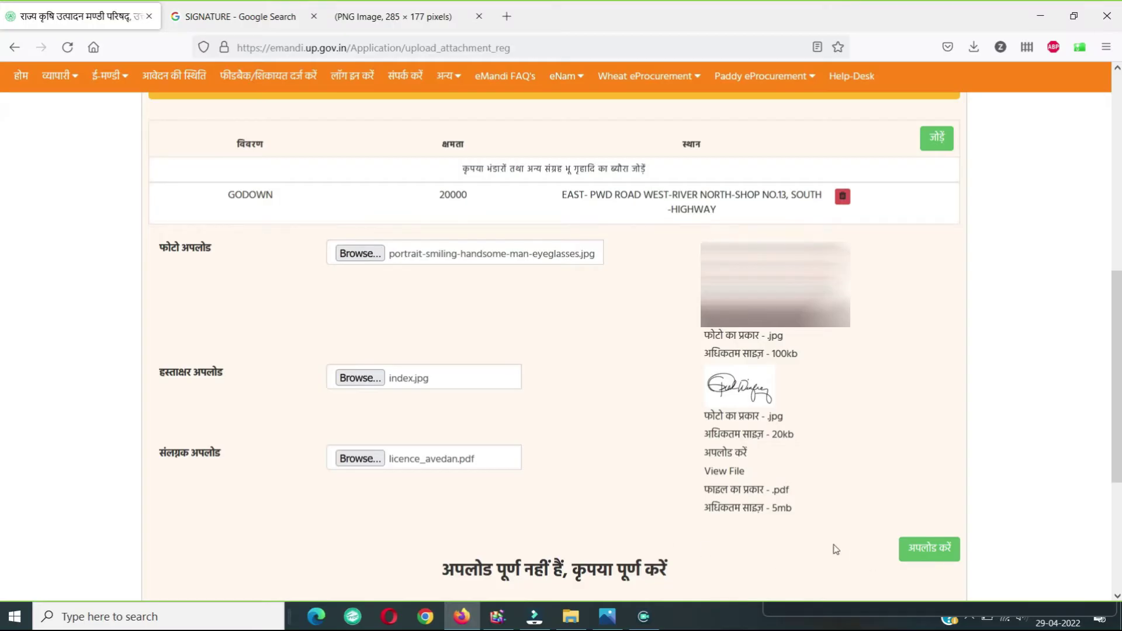
{"action": "scroll", "coordinate": [826, 538], "scroll_direction": "down", "scroll_amount": 4}
{"action": "scroll", "coordinate": [884, 416], "scroll_direction": "up", "scroll_amount": 3}
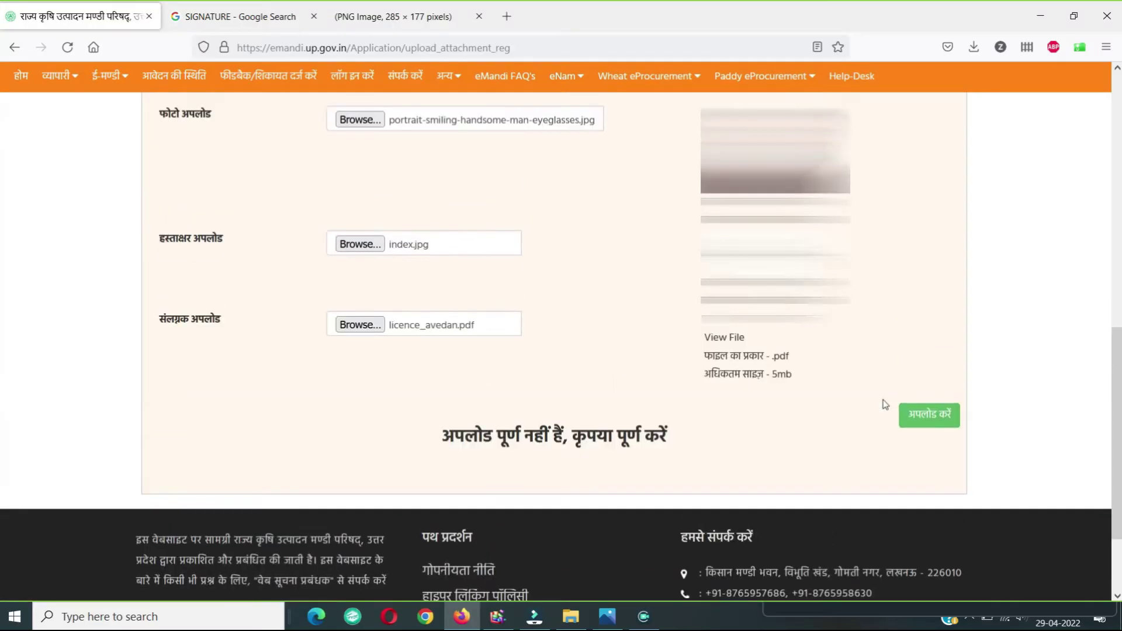
{"action": "left_click", "coordinate": [922, 481]}
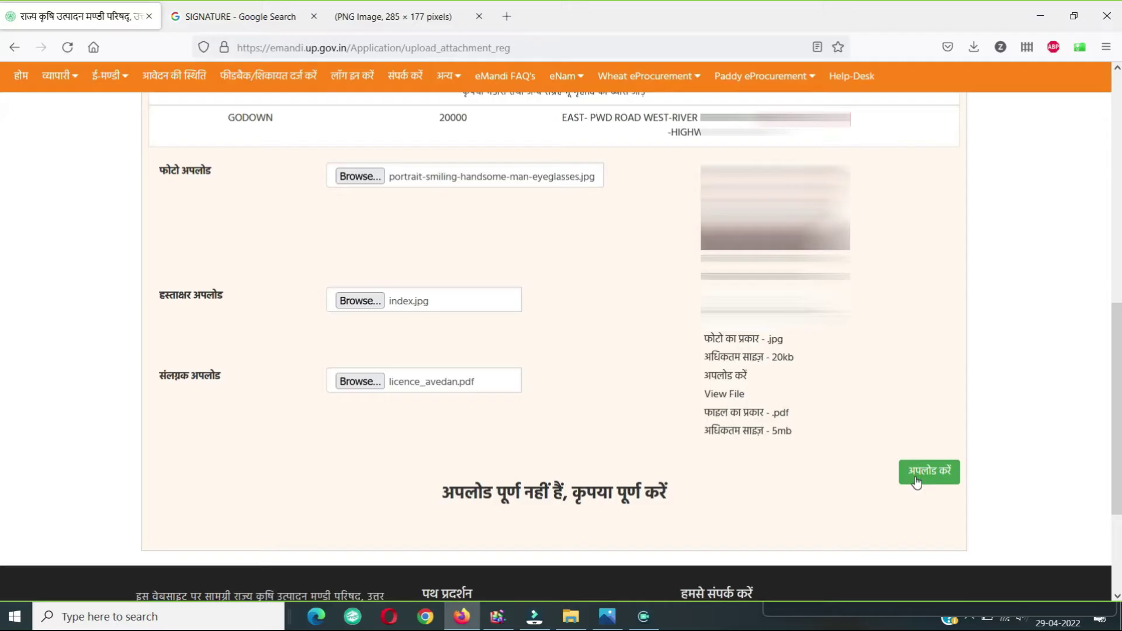
{"action": "left_click", "coordinate": [917, 482]}
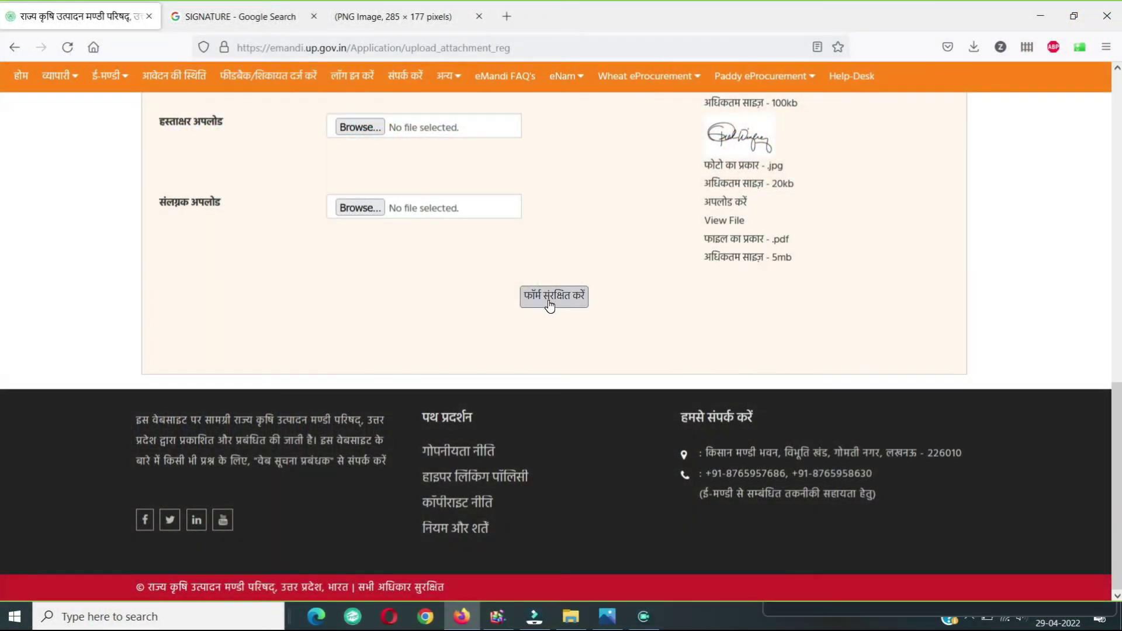
Step: Save the form and scroll through the resulting application preview
{"action": "left_click", "coordinate": [549, 300]}
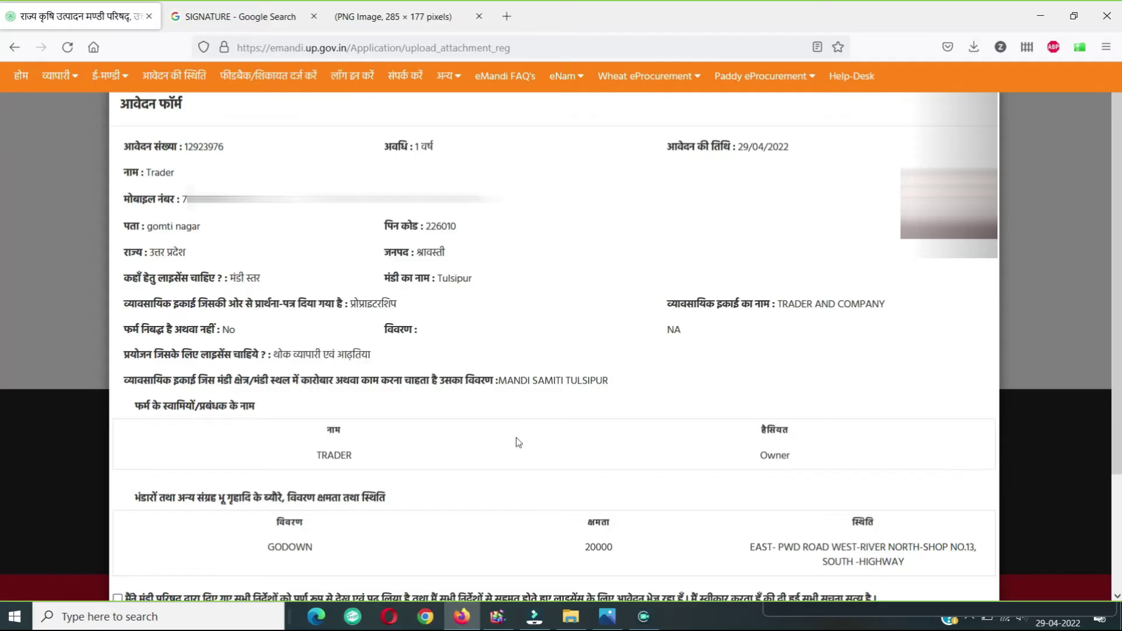
{"action": "scroll", "coordinate": [517, 440], "scroll_direction": "down", "scroll_amount": 3}
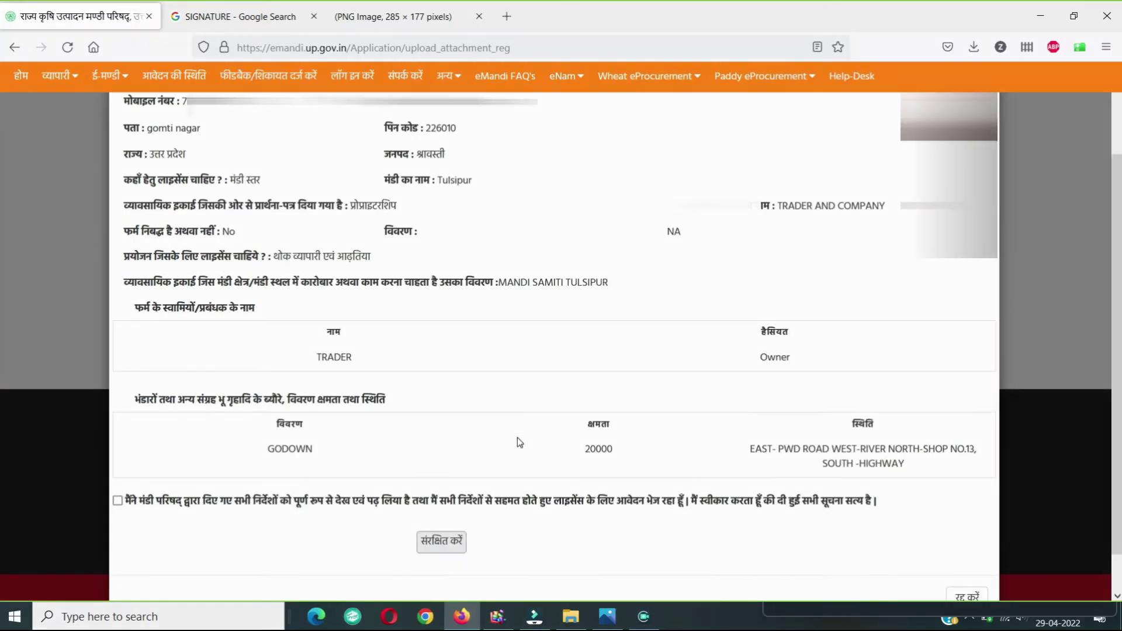
{"action": "scroll", "coordinate": [517, 437], "scroll_direction": "down", "scroll_amount": 2}
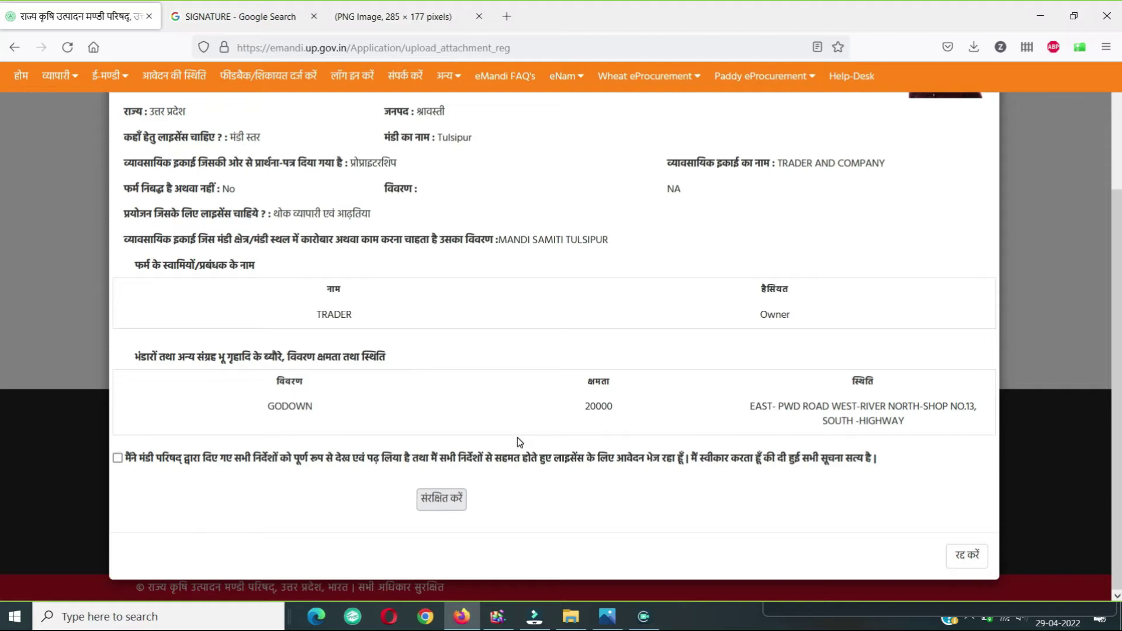
Step: Tick the consent declaration and save the application with संरक्षित करें
{"action": "left_click", "coordinate": [439, 508]}
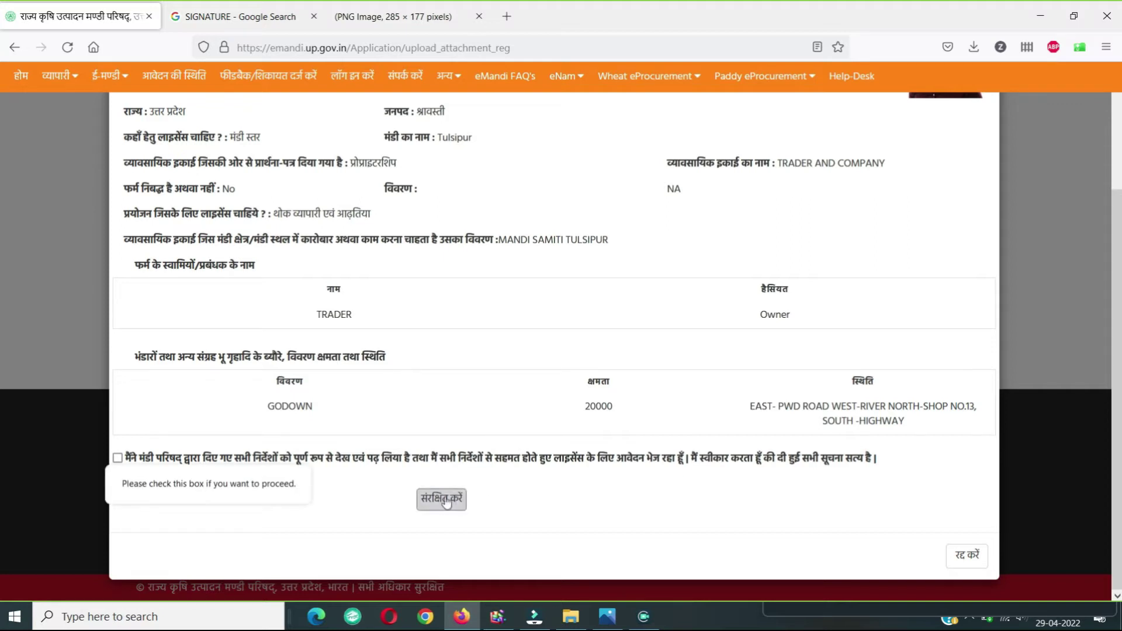
{"action": "left_click", "coordinate": [374, 496]}
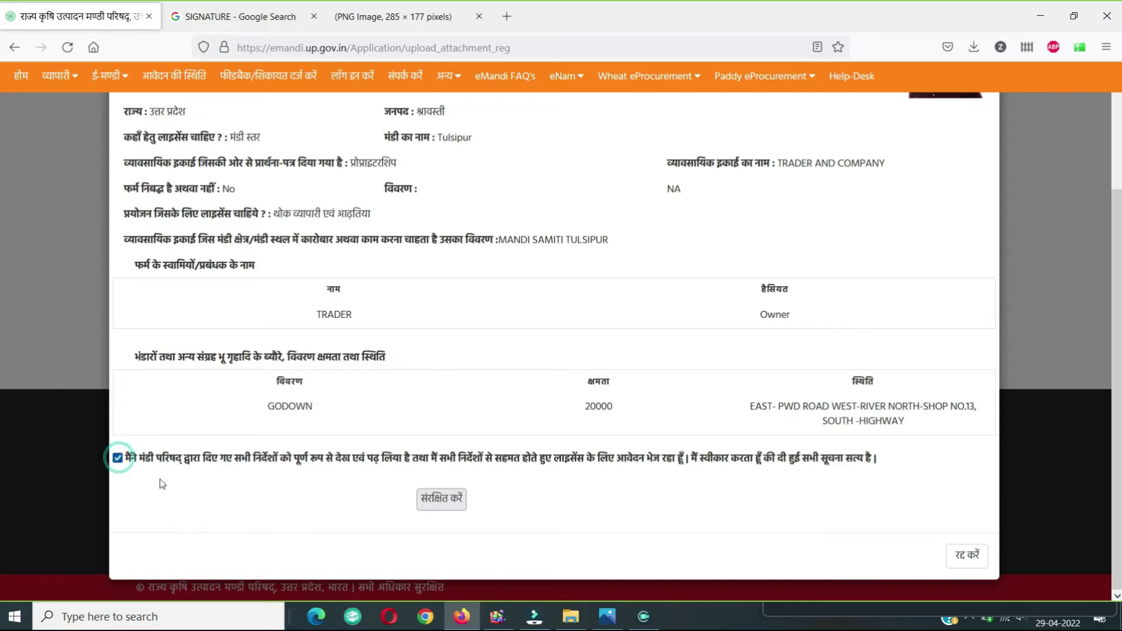
{"action": "left_click", "coordinate": [454, 508]}
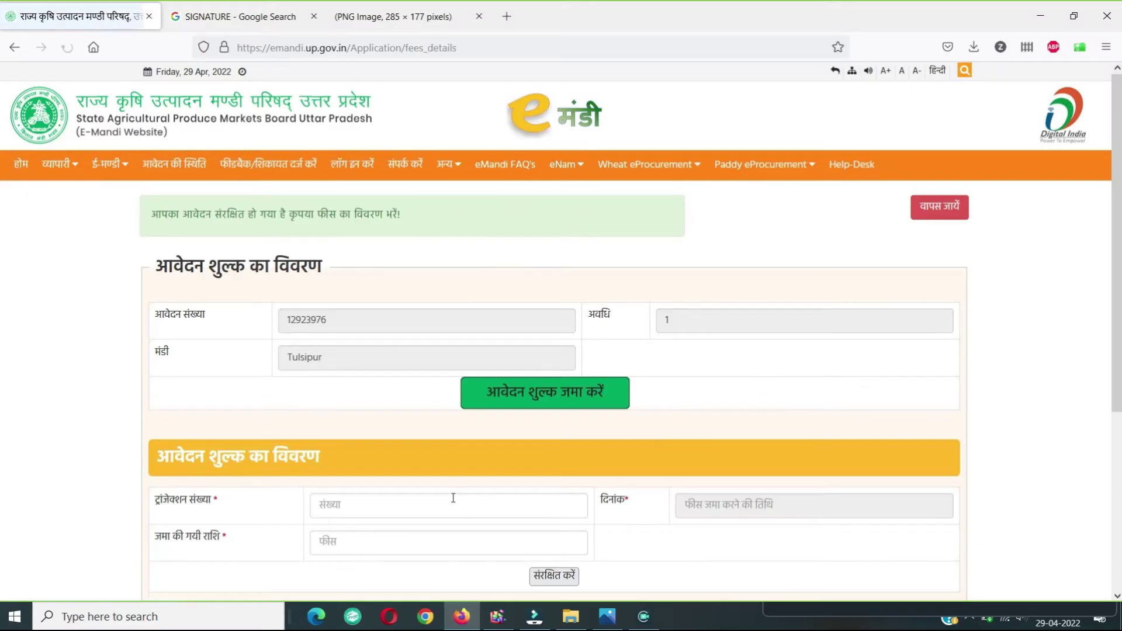
Step: From the fee details page, go to pay the application fee online through SBI Collect
{"action": "scroll", "coordinate": [453, 485], "scroll_direction": "down", "scroll_amount": 2}
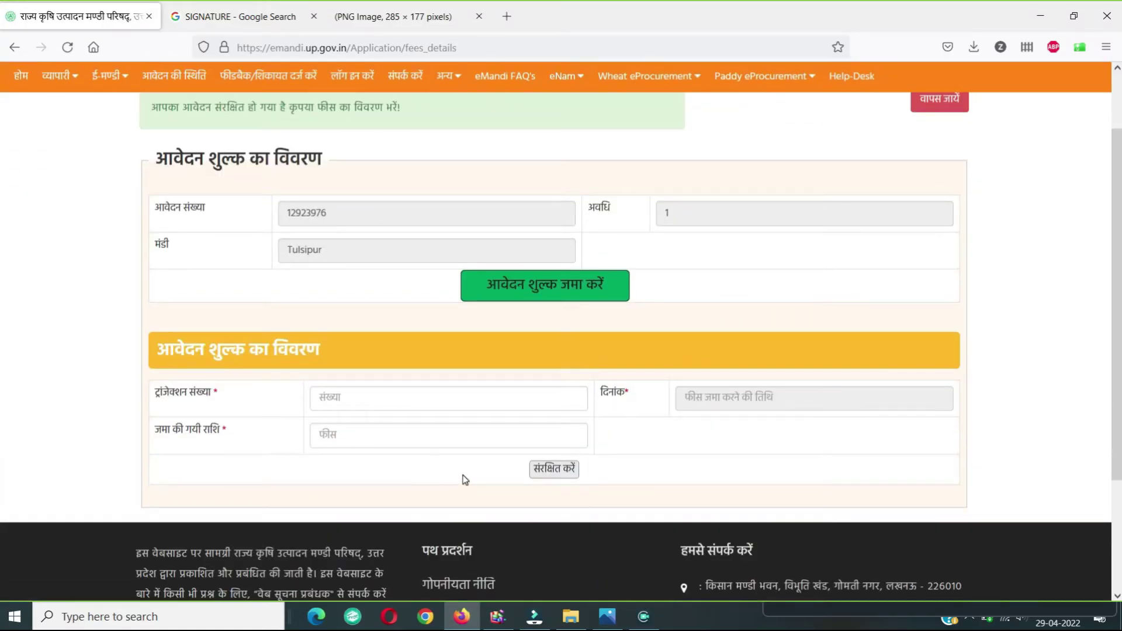
{"action": "left_click", "coordinate": [323, 397]}
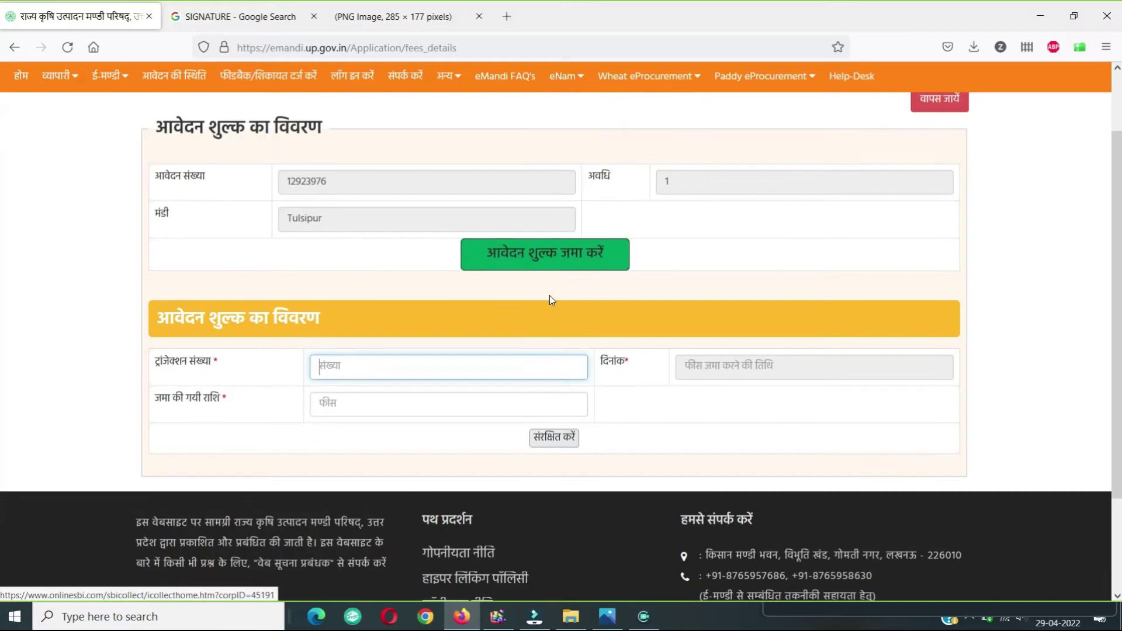
{"action": "left_click", "coordinate": [539, 253]}
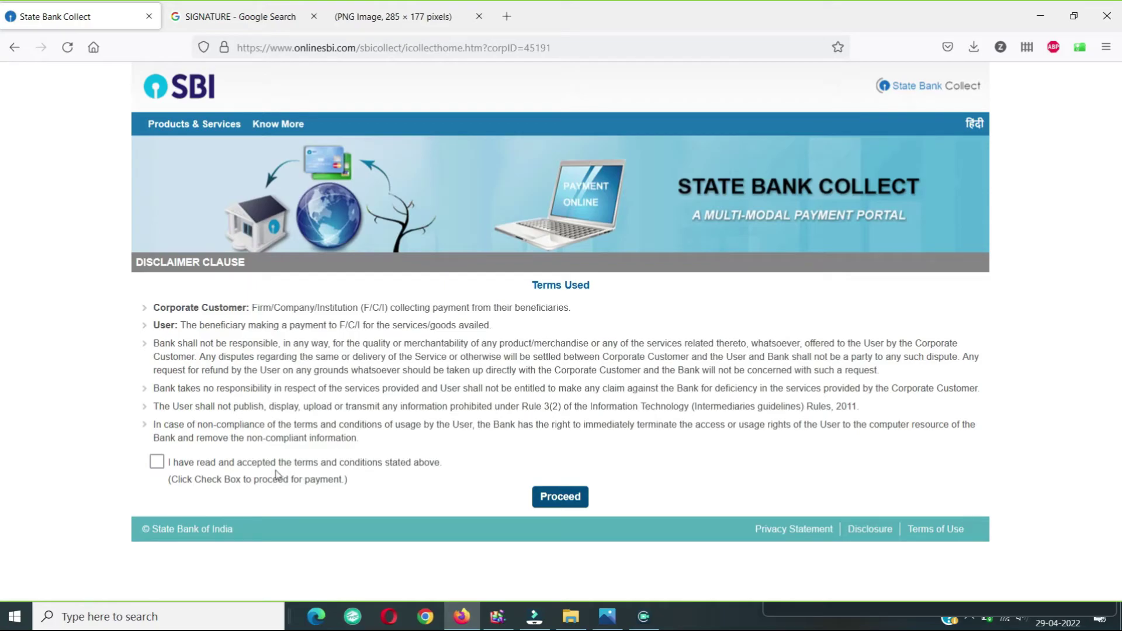
Step: Accept the SBI Collect terms and choose TULSIPUR MANDI as the payment category
{"action": "left_click", "coordinate": [157, 463]}
{"action": "left_click", "coordinate": [546, 505]}
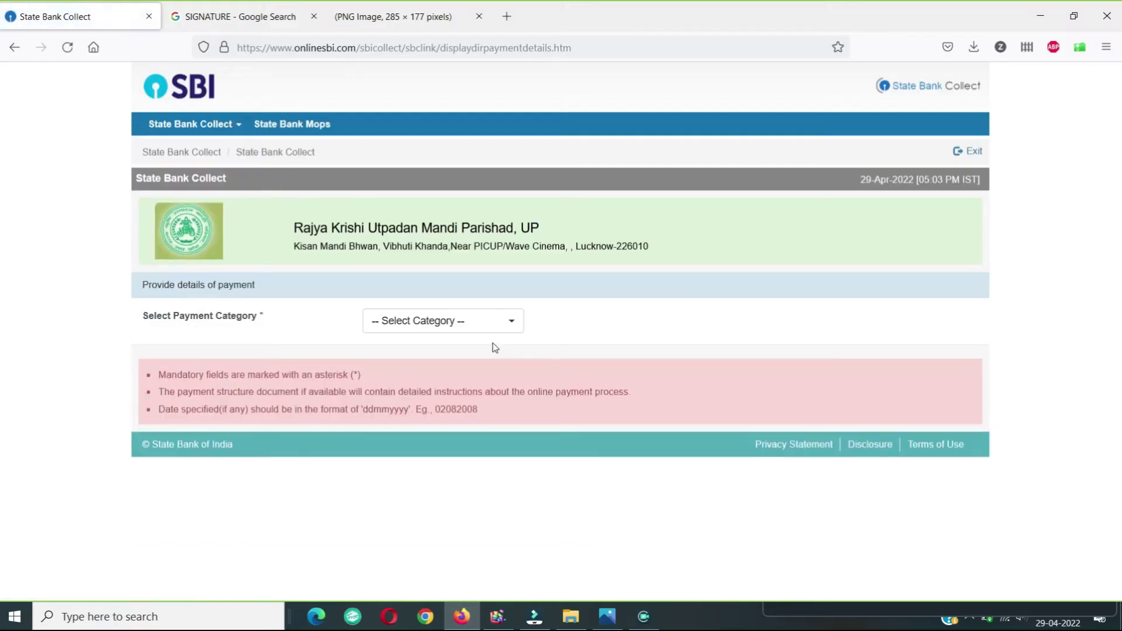
{"action": "left_click", "coordinate": [498, 327]}
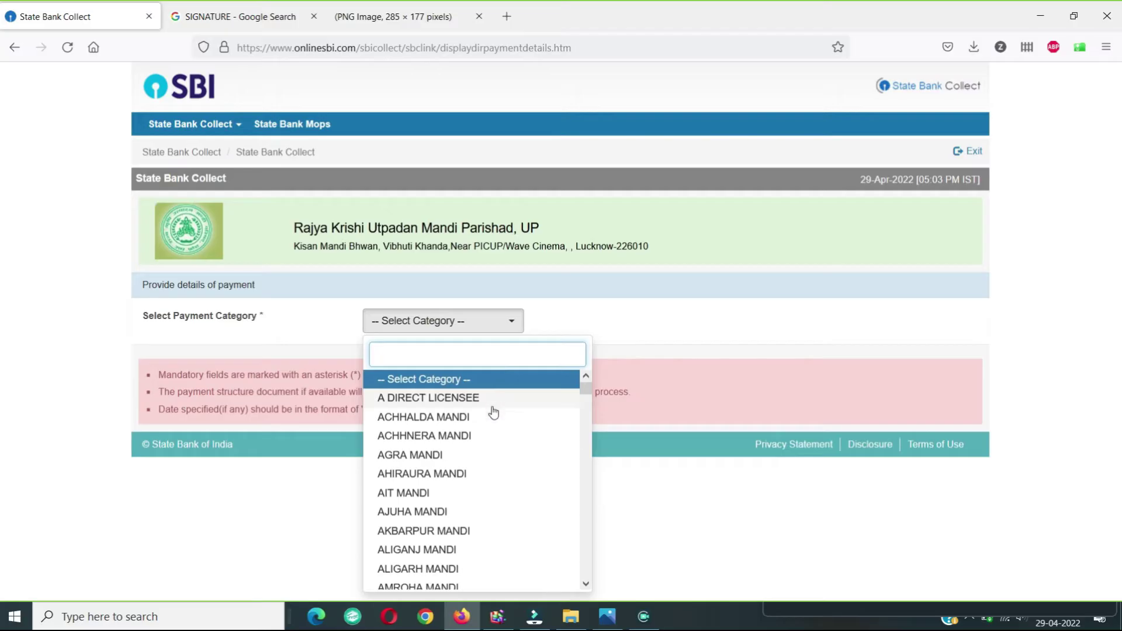
{"action": "type", "text": "TU"}
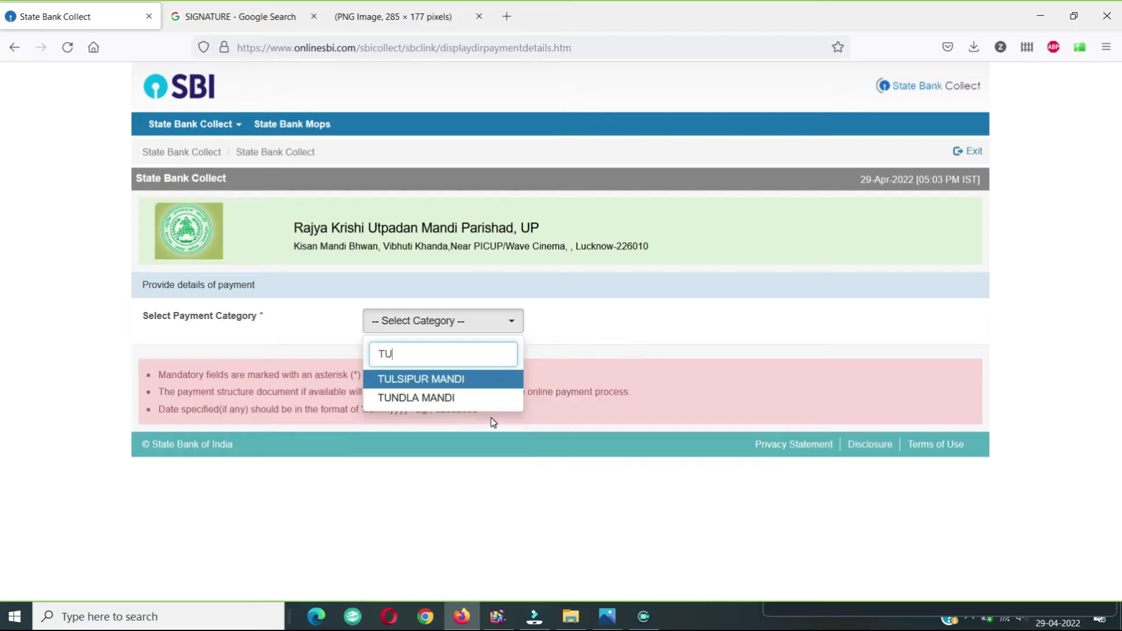
{"action": "left_click", "coordinate": [471, 380]}
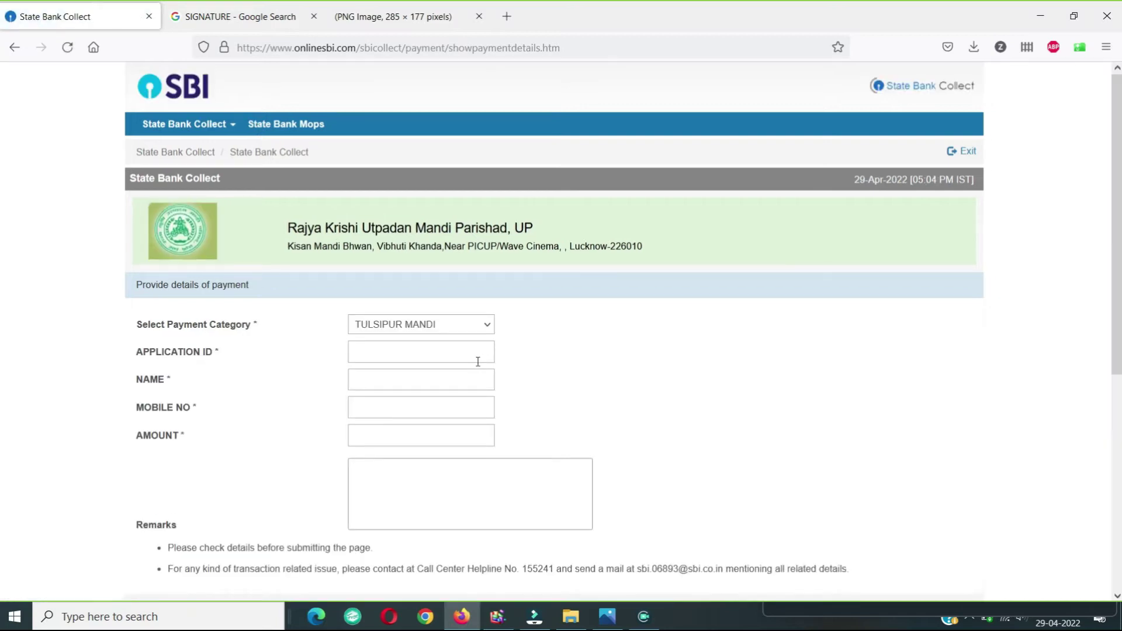
Step: Fill in the application ID, name TRADER, mobile number, amount 1 and remark 'Licence fees'
{"action": "left_click", "coordinate": [471, 359]}
{"action": "left_click", "coordinate": [444, 381]}
{"action": "type", "text": "TRADER"}
{"action": "left_click", "coordinate": [442, 409]}
{"action": "type", "text": "7"}
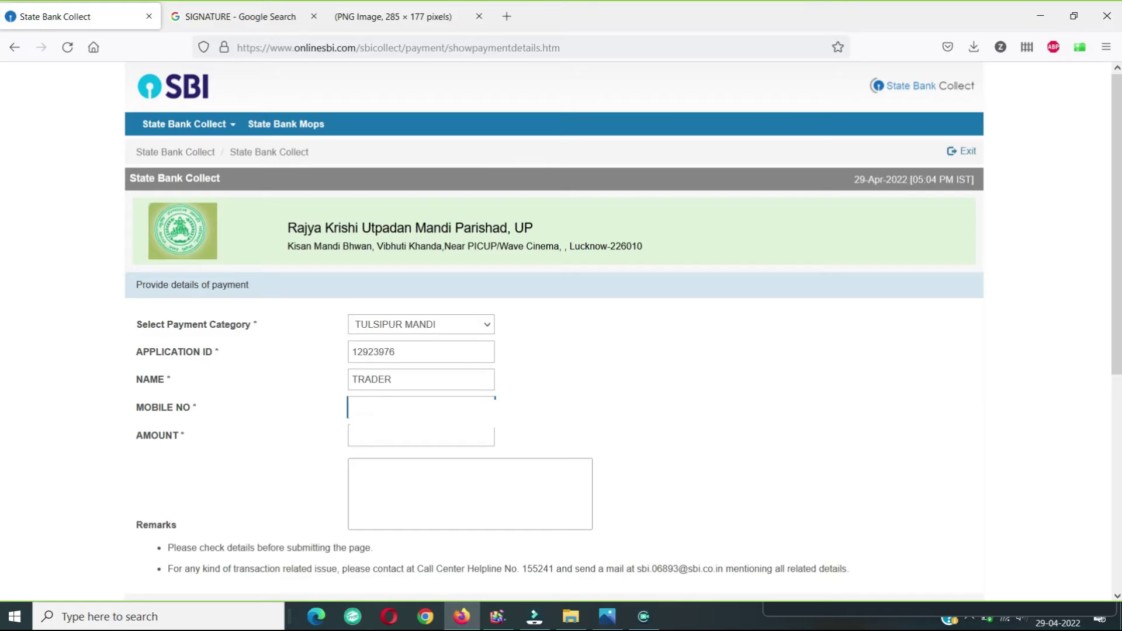
{"action": "left_click", "coordinate": [368, 433]}
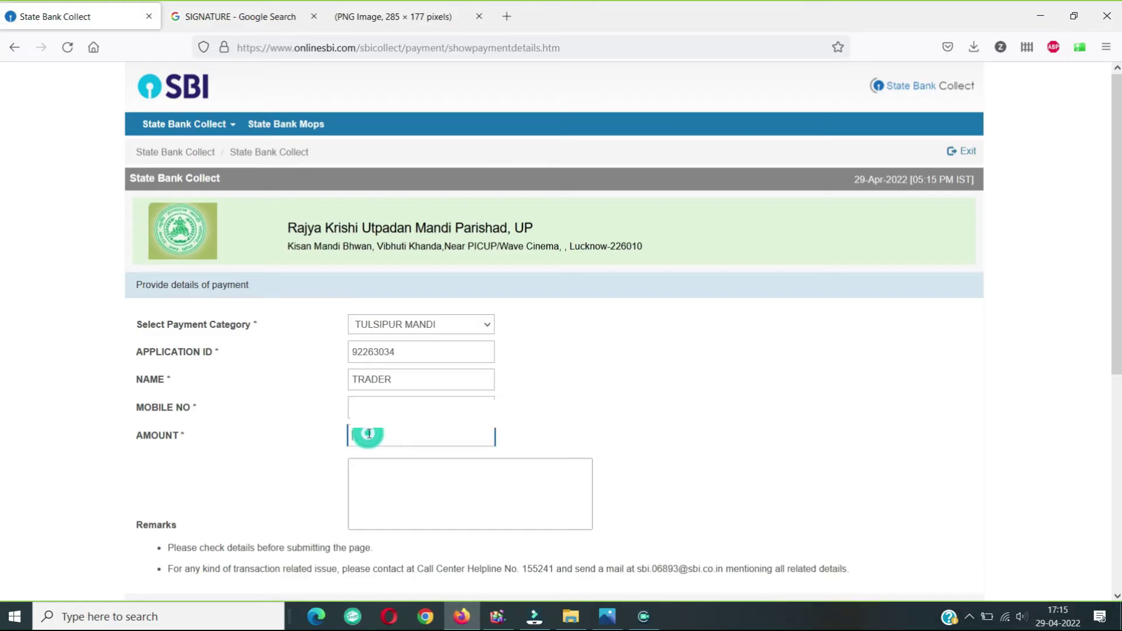
{"action": "type", "text": "1"}
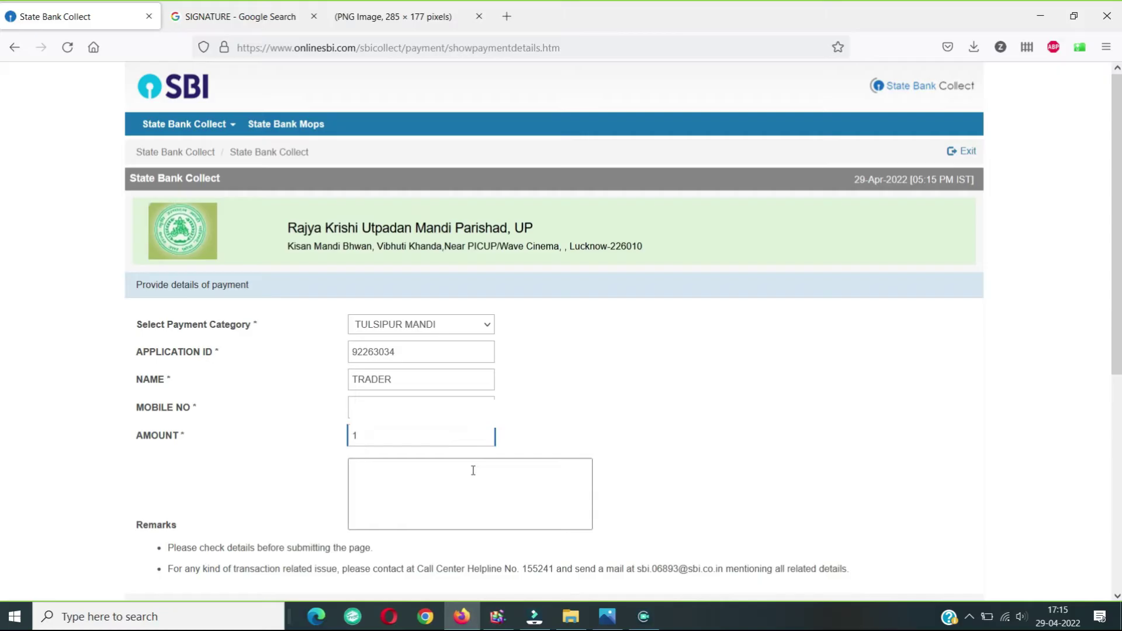
{"action": "left_click", "coordinate": [454, 471]}
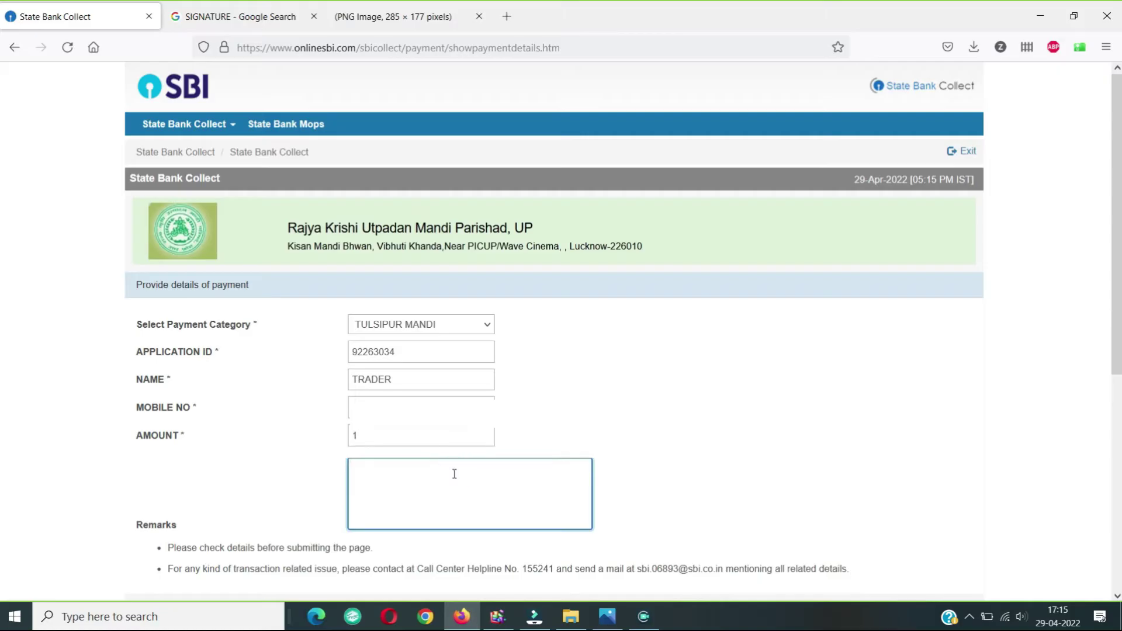
{"action": "type", "text": "Licence fees"}
Step: Enter payer name TRADER, birth date and the captcha text, then submit the payment form
{"action": "key", "text": "Tab"}
{"action": "type", "text": "TRADER"}
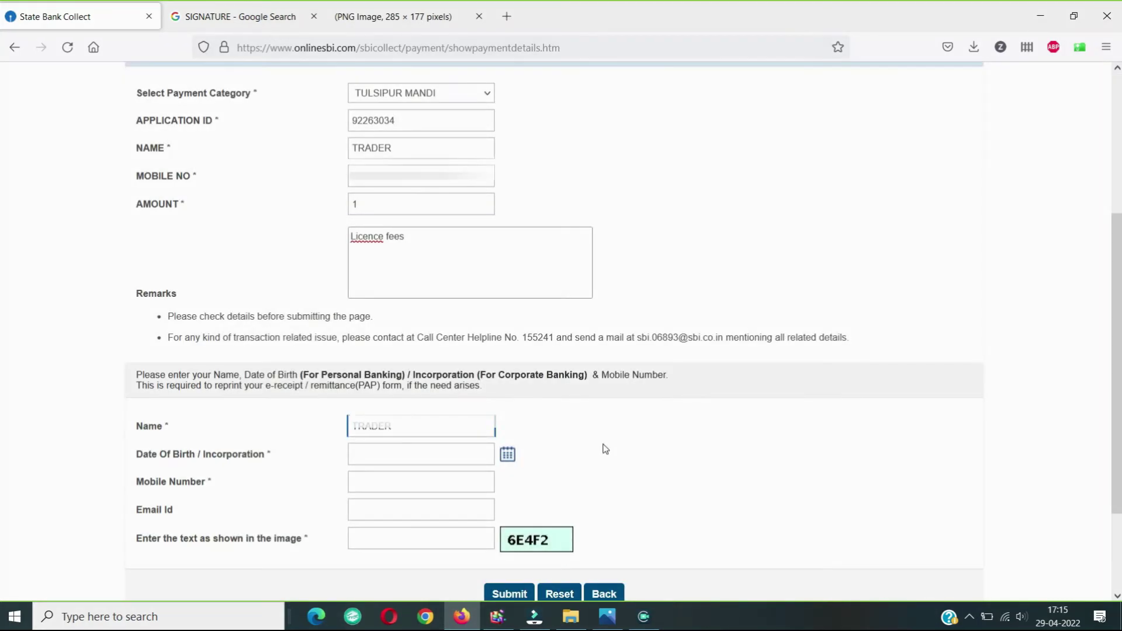
{"action": "left_click", "coordinate": [486, 452]}
{"action": "left_click", "coordinate": [466, 477]}
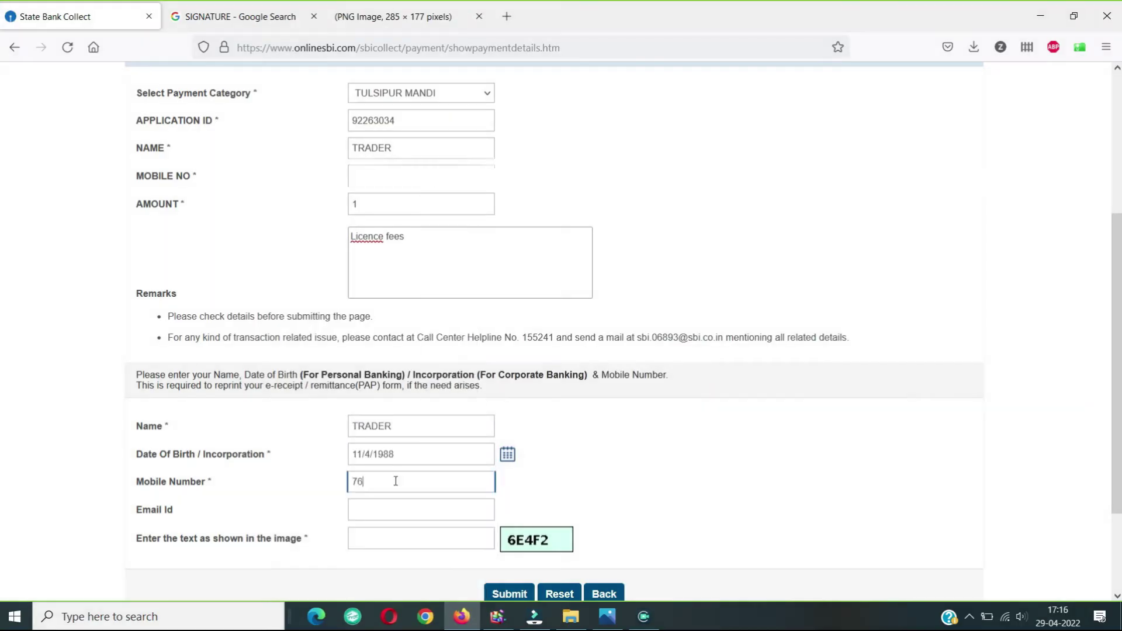
{"action": "scroll", "coordinate": [615, 503], "scroll_direction": "down", "scroll_amount": 2}
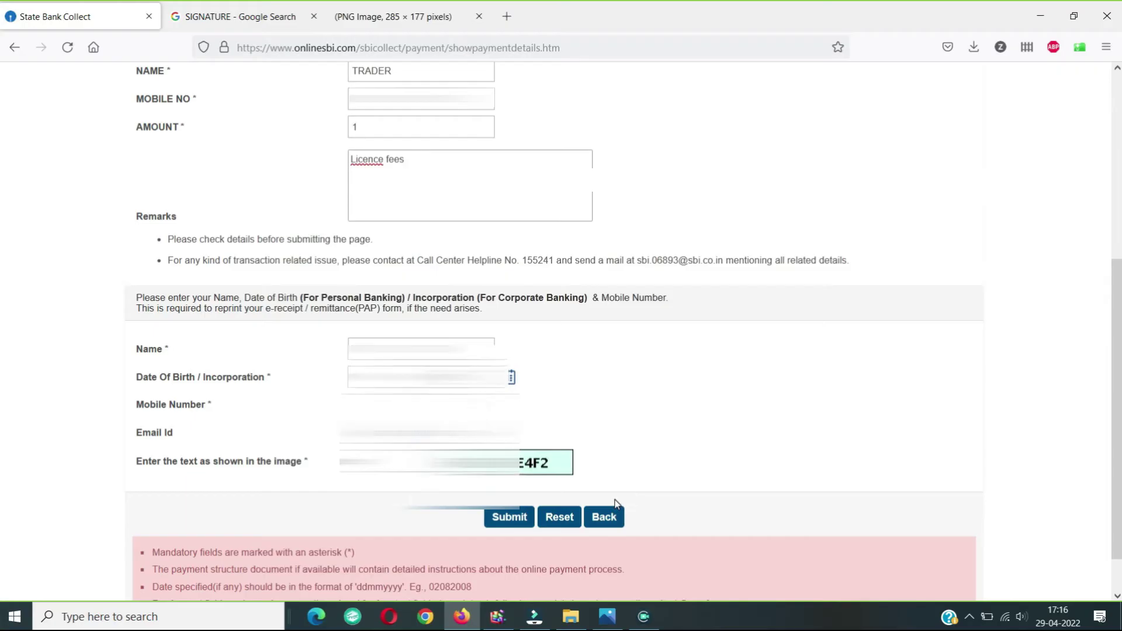
{"action": "left_click", "coordinate": [442, 466]}
{"action": "type", "text": "6E"}
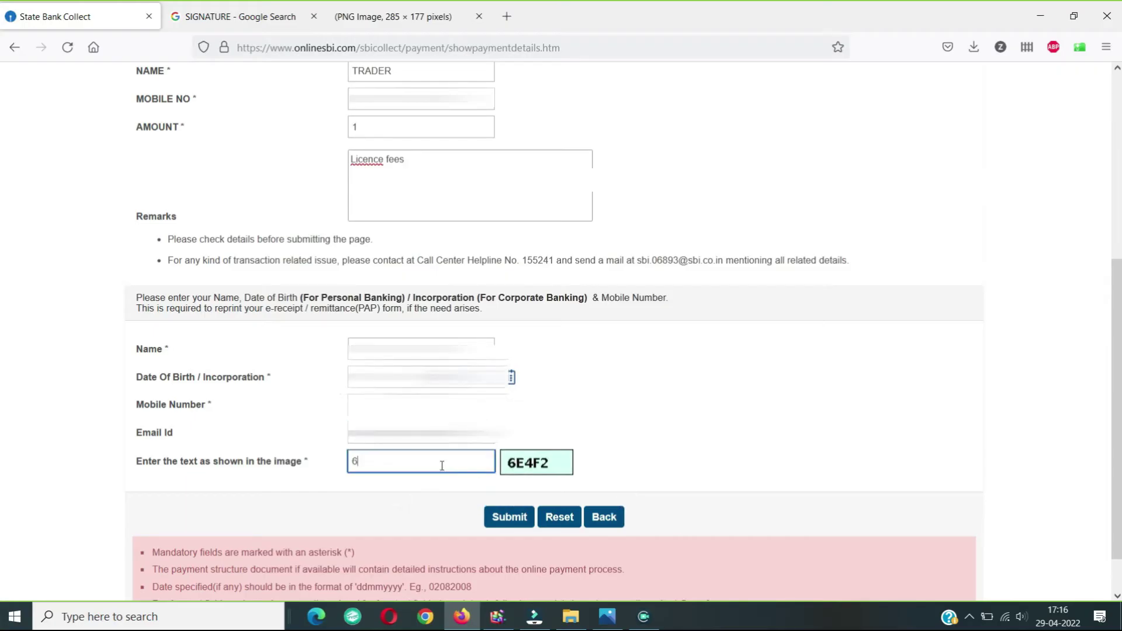
{"action": "type", "text": "4F2"}
{"action": "left_click", "coordinate": [506, 519]}
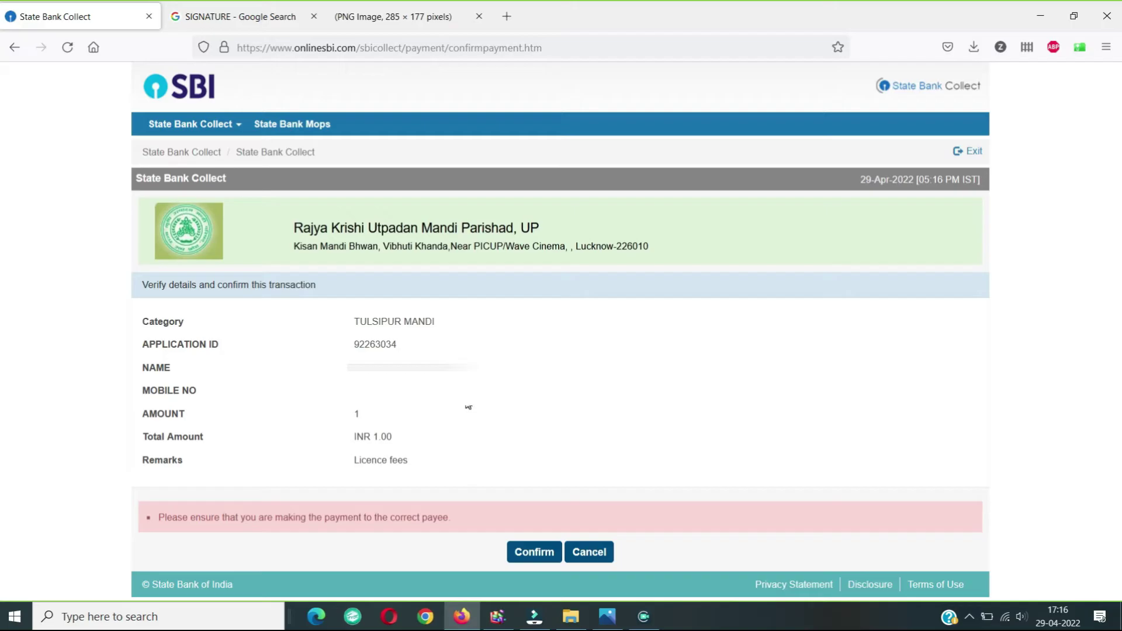
Step: Confirm the transaction, choose UPI, and validate the payer's saved virtual payment address
{"action": "left_click", "coordinate": [525, 556]}
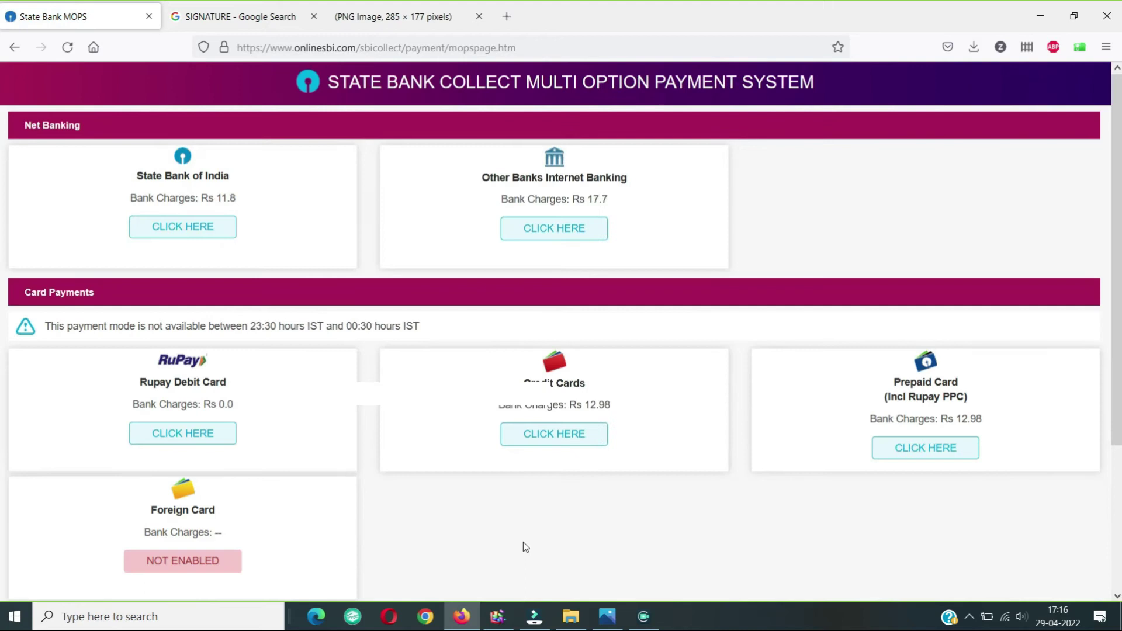
{"action": "scroll", "coordinate": [524, 547], "scroll_direction": "down", "scroll_amount": 3}
{"action": "left_click", "coordinate": [179, 553]}
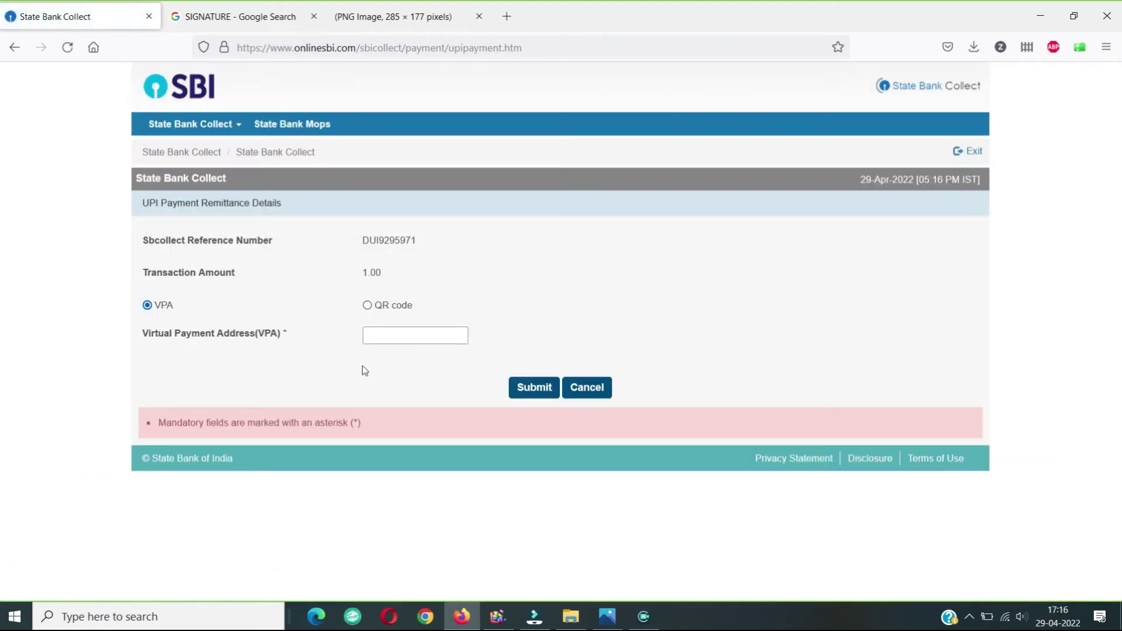
{"action": "left_click", "coordinate": [401, 335]}
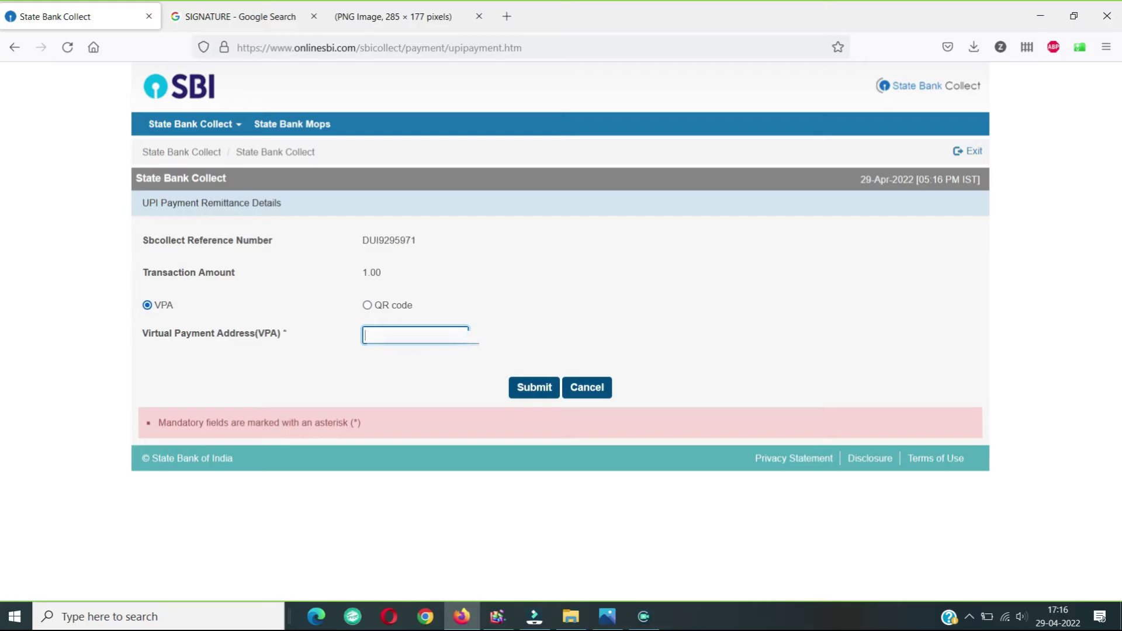
{"action": "left_click", "coordinate": [426, 356]}
{"action": "left_click", "coordinate": [534, 390]}
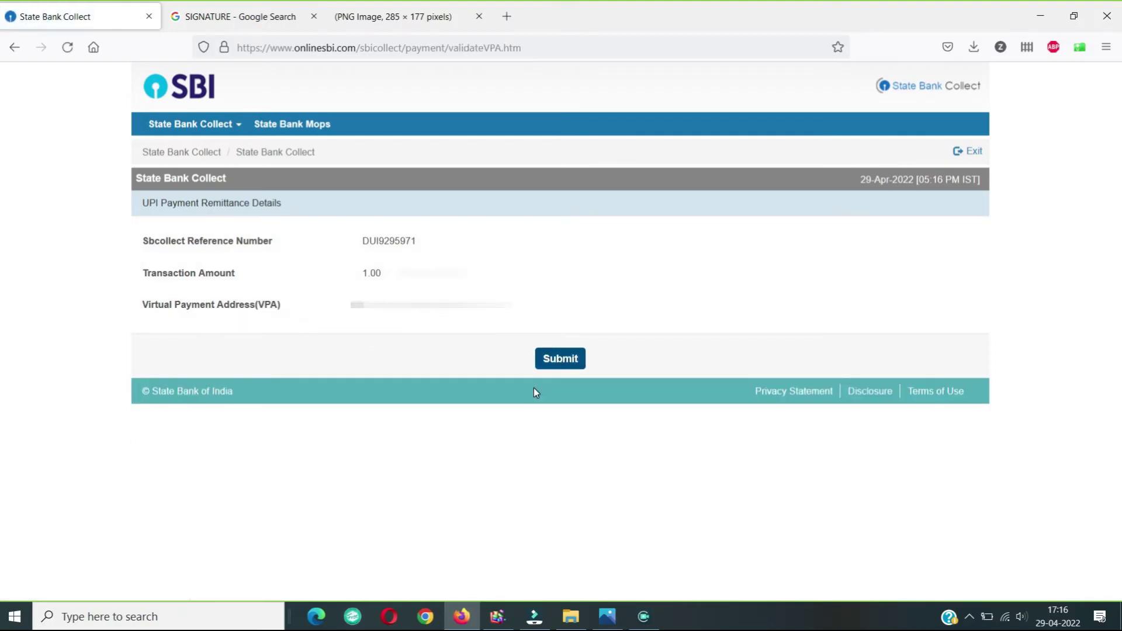
Step: Send the UPI collect request for 1.00 and open the e-receipt after payment succeeds
{"action": "left_click", "coordinate": [561, 360]}
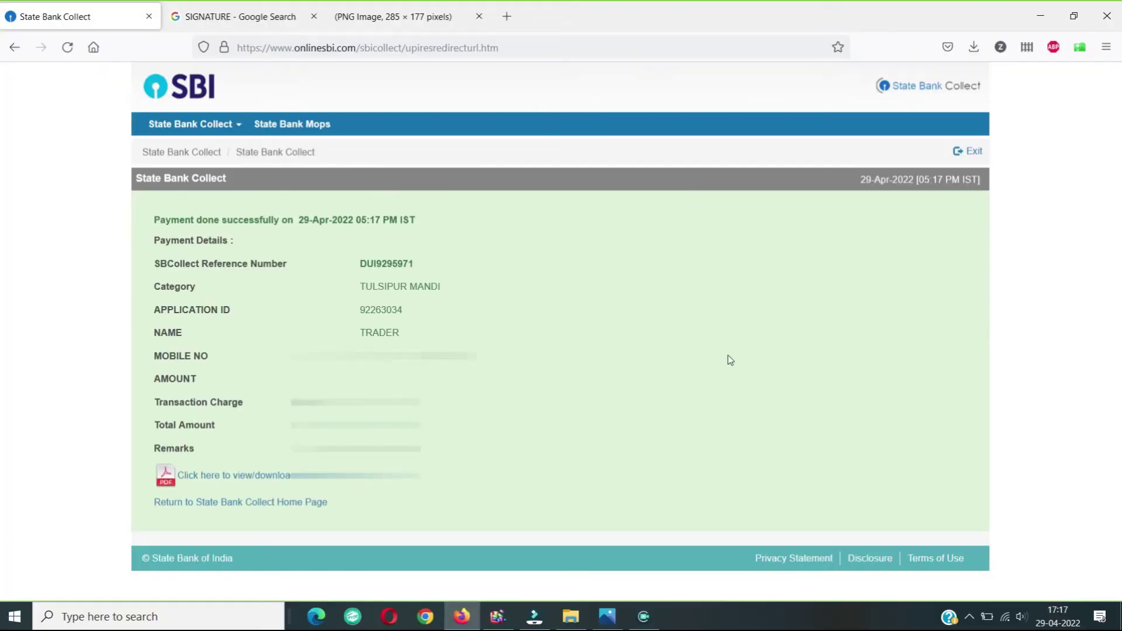
{"action": "left_click", "coordinate": [287, 475]}
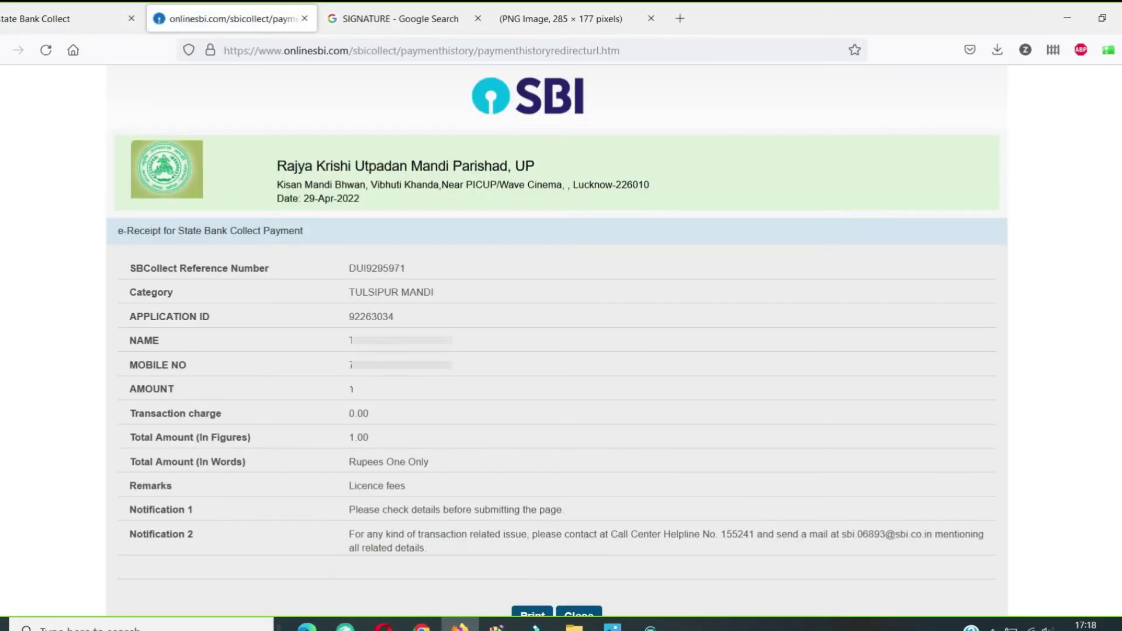
Step: Copy the SBCollect reference number, print the e-receipt to PDF 'AAVEDAN FEES' on the Desktop, and return to e-Mandi
{"action": "double_click", "coordinate": [465, 261]}
{"action": "scroll", "coordinate": [465, 261], "scroll_direction": "down", "scroll_amount": 1}
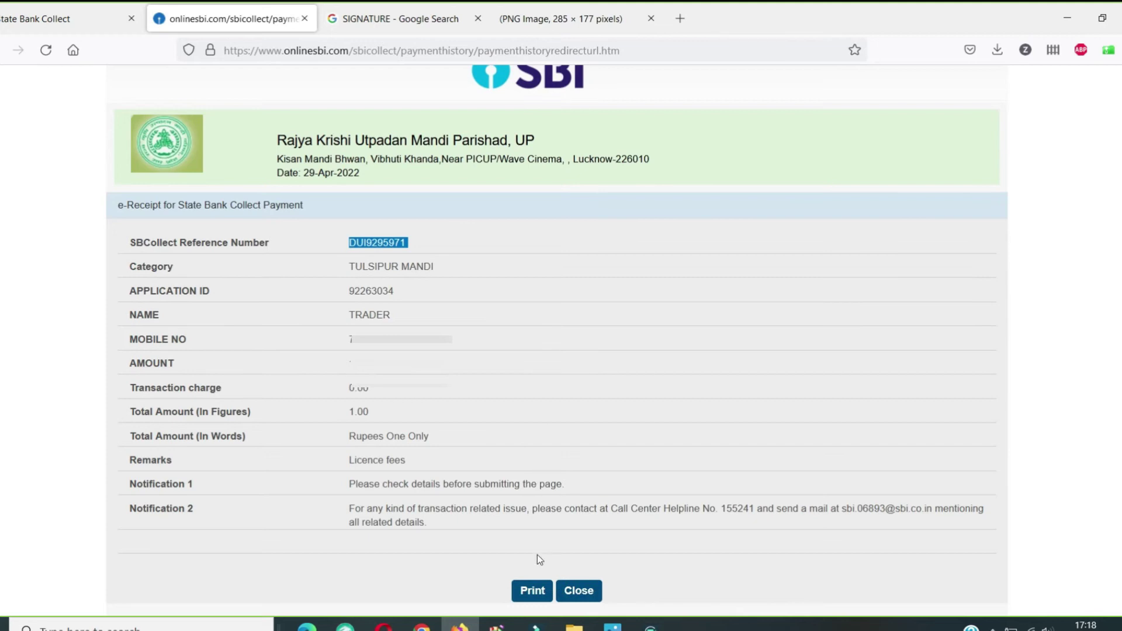
{"action": "left_click", "coordinate": [532, 591]}
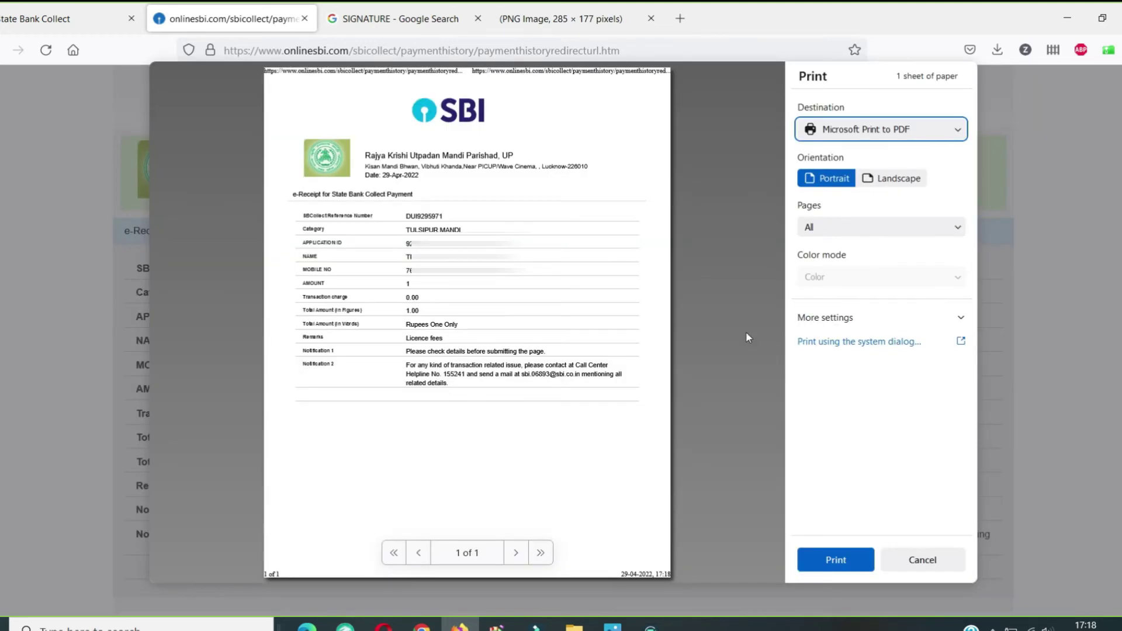
{"action": "left_click", "coordinate": [825, 561]}
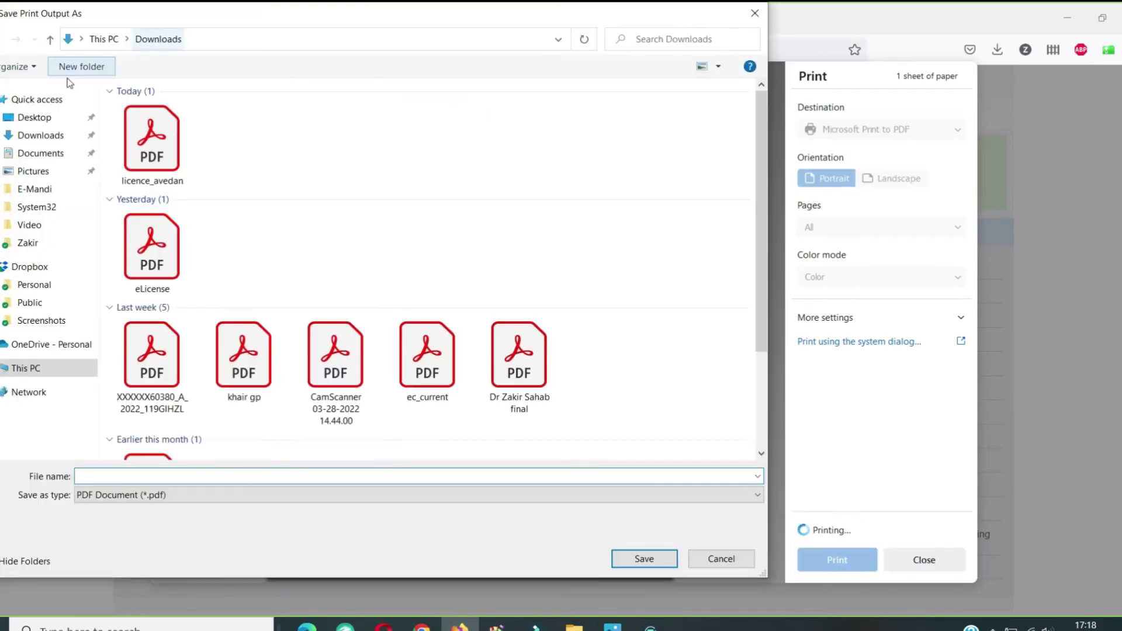
{"action": "left_click", "coordinate": [34, 116]}
{"action": "left_click", "coordinate": [105, 475]}
{"action": "type", "text": "AAVEDAN FEES"}
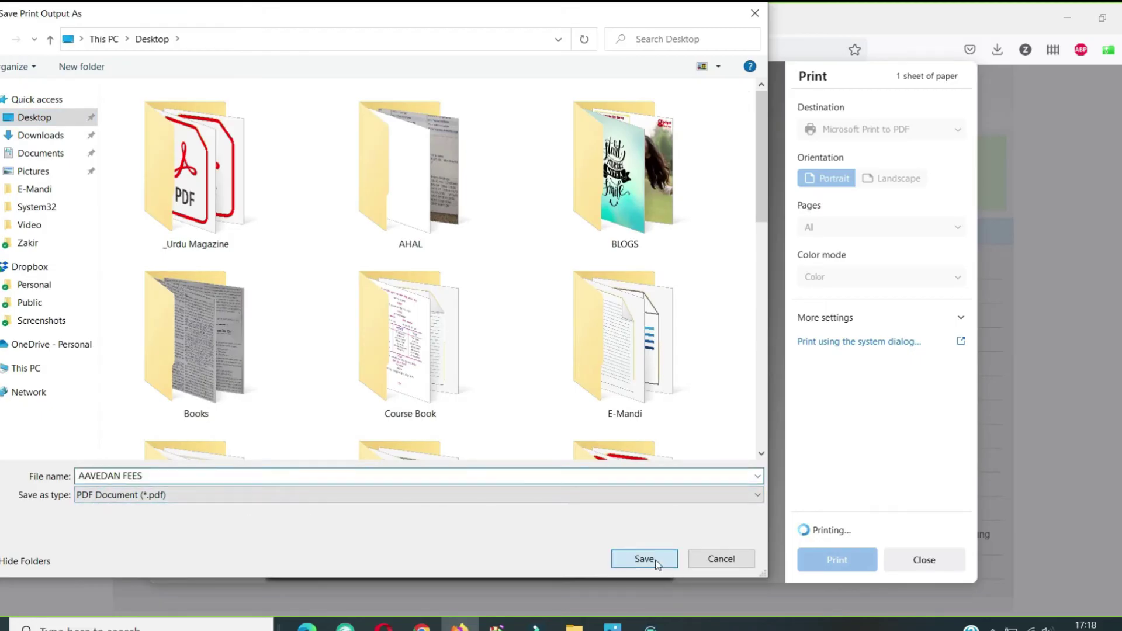
{"action": "left_click", "coordinate": [656, 561]}
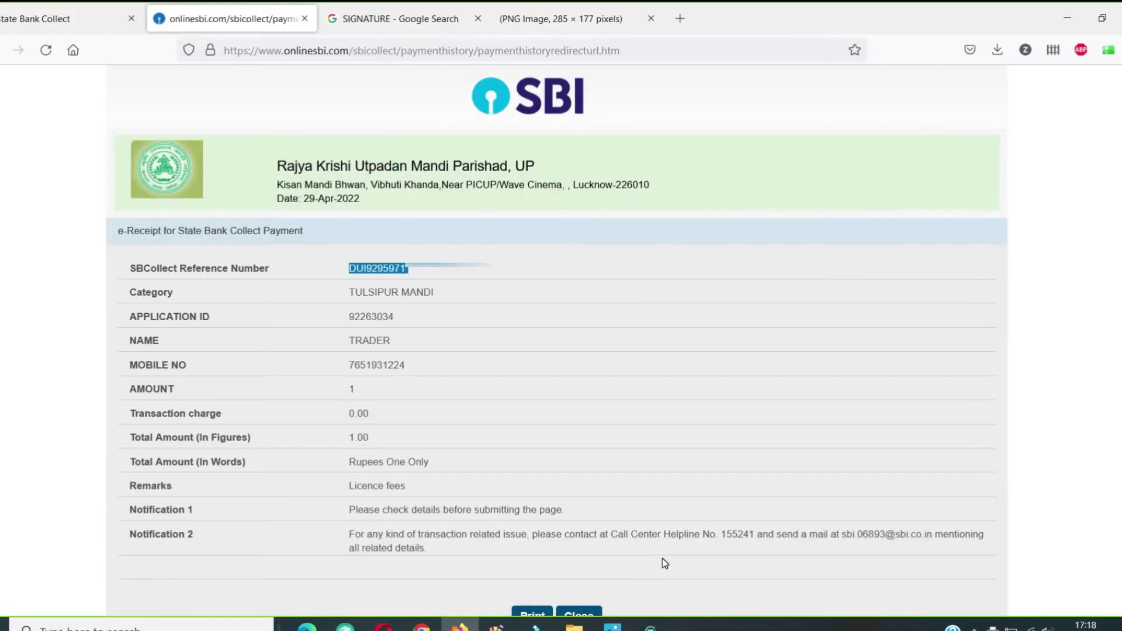
{"action": "key", "text": "ctrl+w"}
{"action": "left_click", "coordinate": [602, 512]}
Step: Start a new licence application, accept the terms, and auto-fill it from the previous application number
{"action": "scroll", "coordinate": [602, 512], "scroll_direction": "down", "scroll_amount": 6}
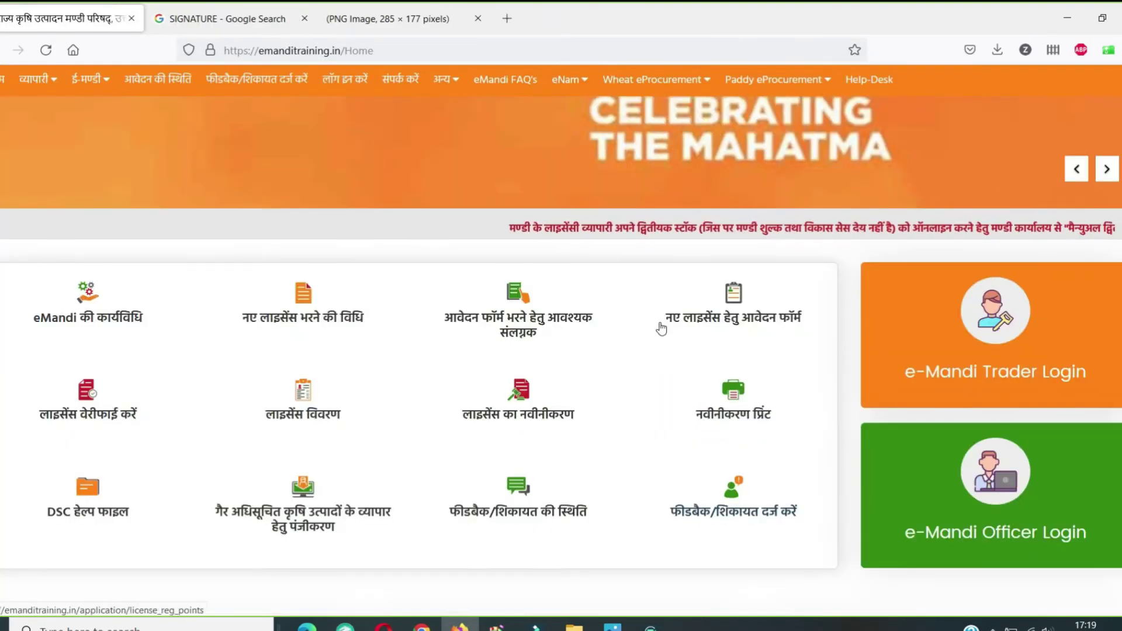
{"action": "left_click", "coordinate": [714, 321]}
{"action": "scroll", "coordinate": [445, 351], "scroll_direction": "down", "scroll_amount": 10}
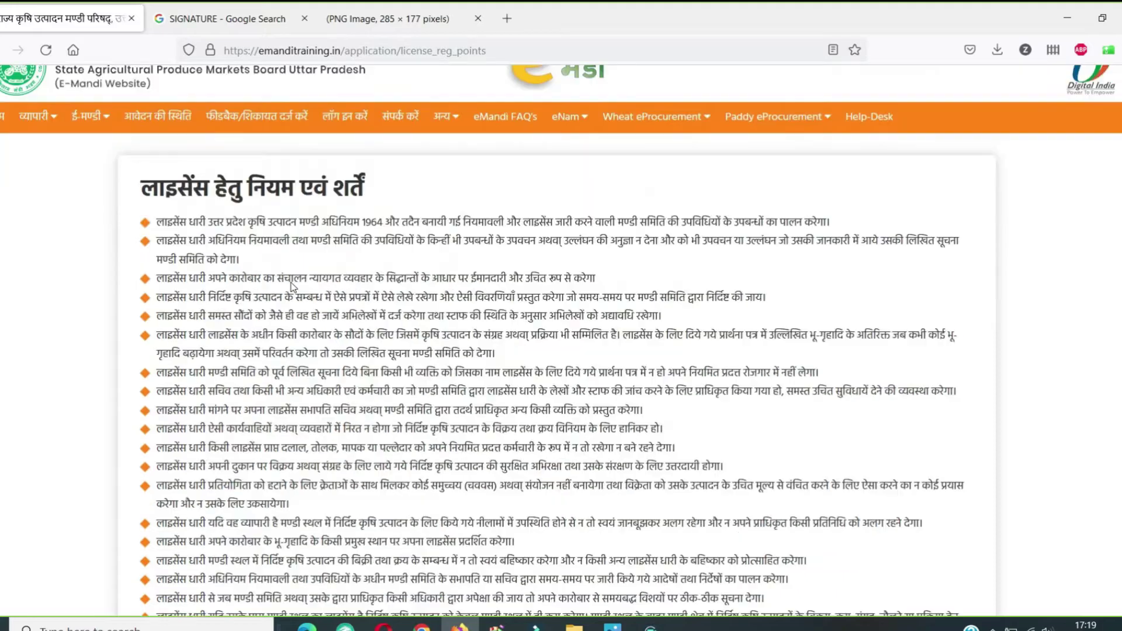
{"action": "left_click", "coordinate": [146, 388]}
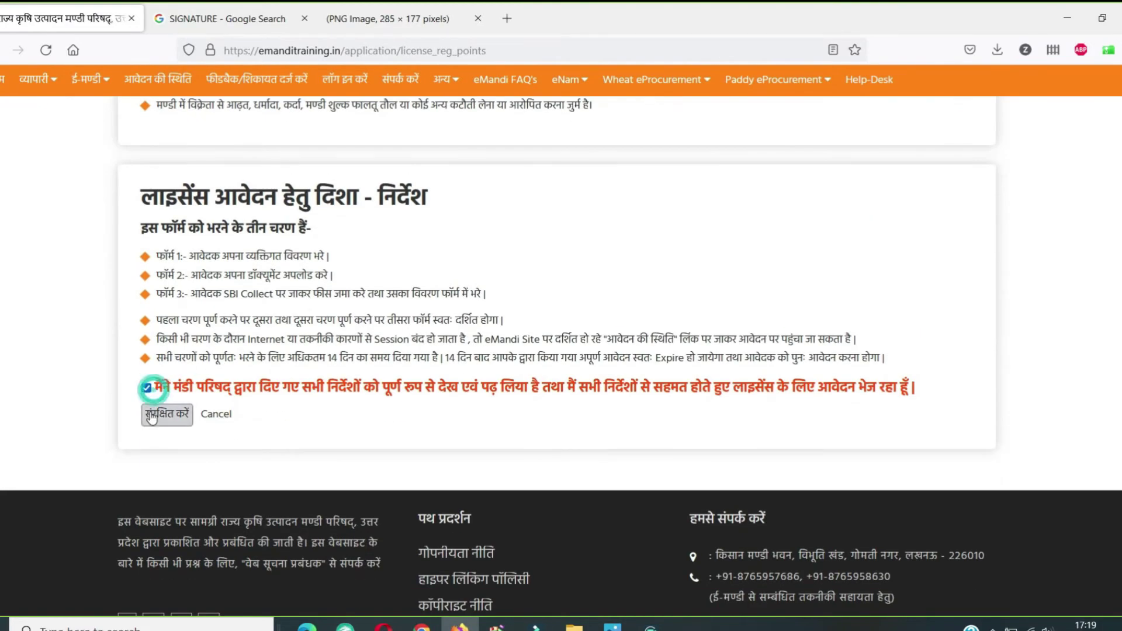
{"action": "left_click", "coordinate": [166, 414]}
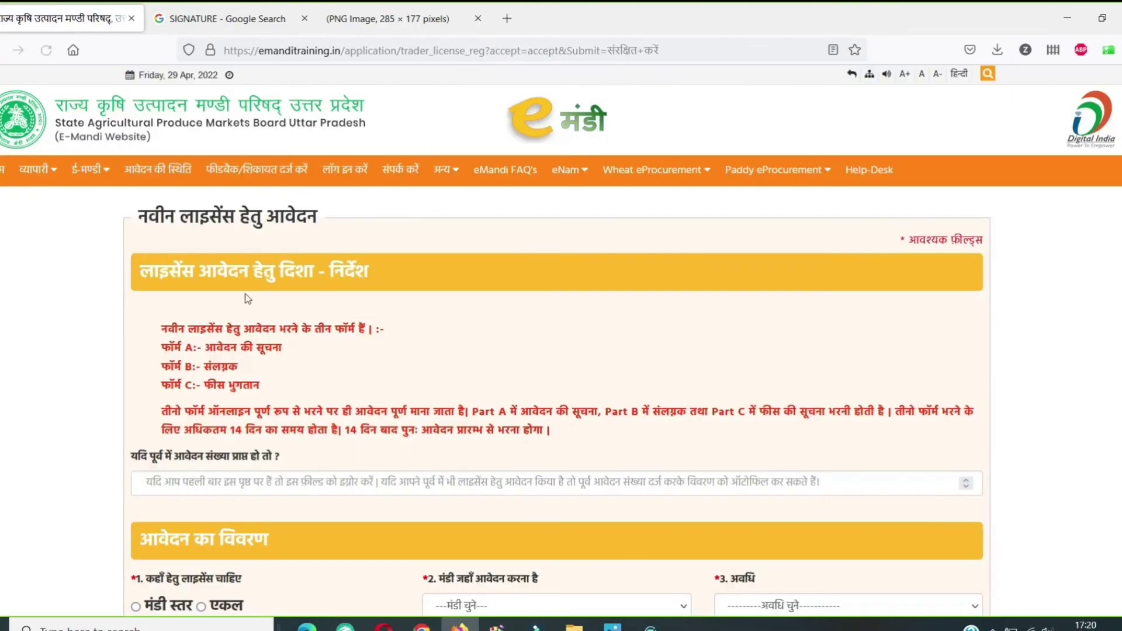
{"action": "left_click", "coordinate": [40, 169]}
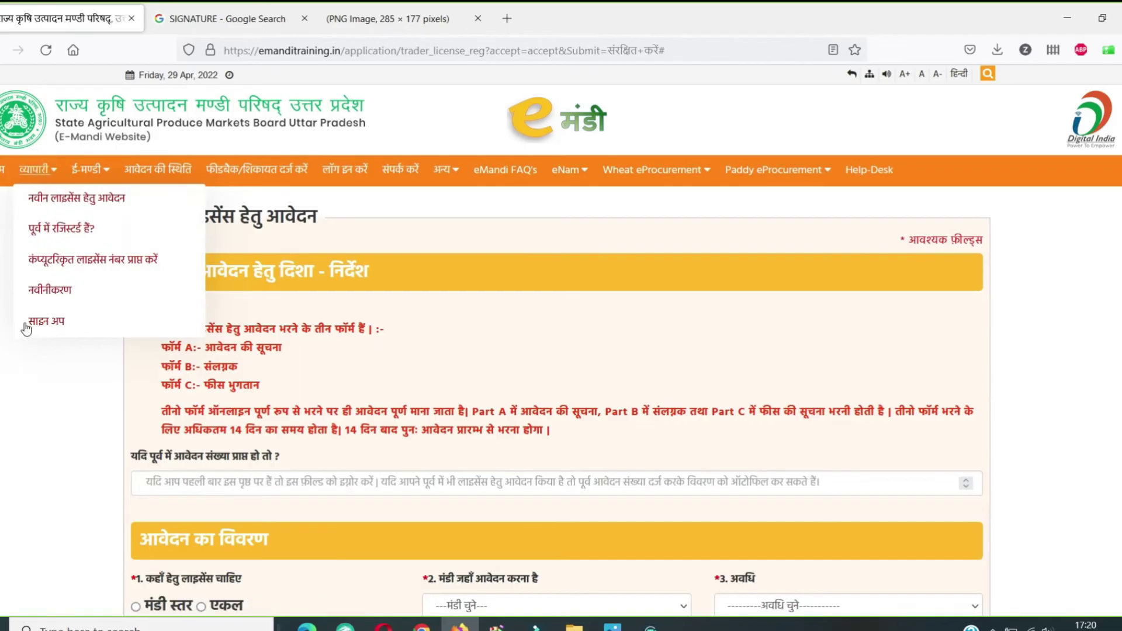
{"action": "scroll", "coordinate": [175, 348], "scroll_direction": "down", "scroll_amount": 5}
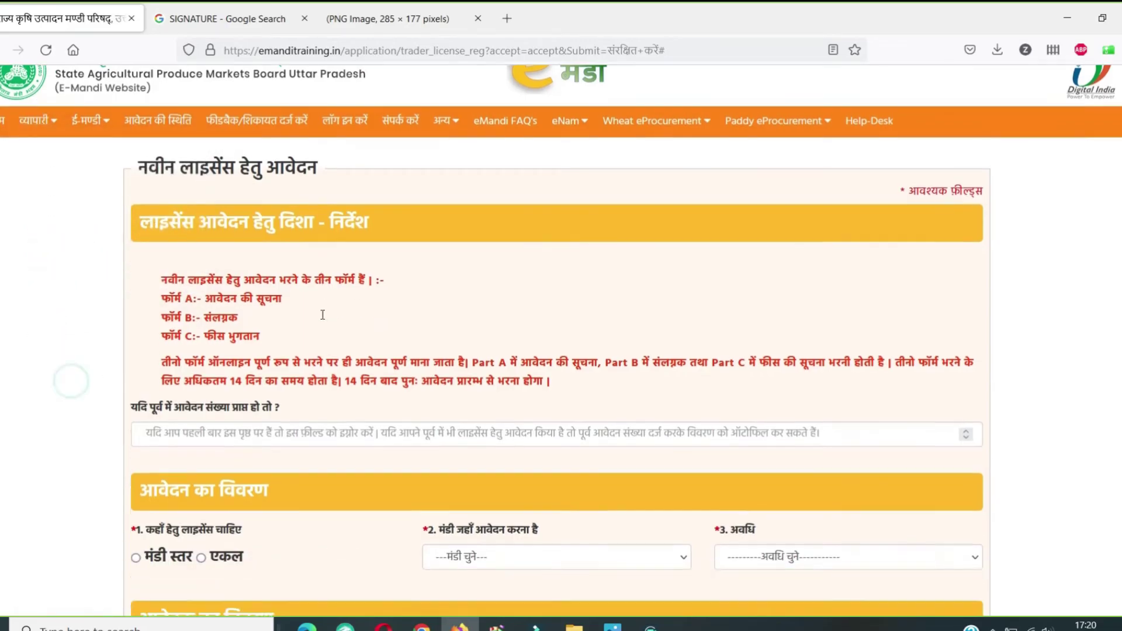
{"action": "left_click", "coordinate": [204, 216]}
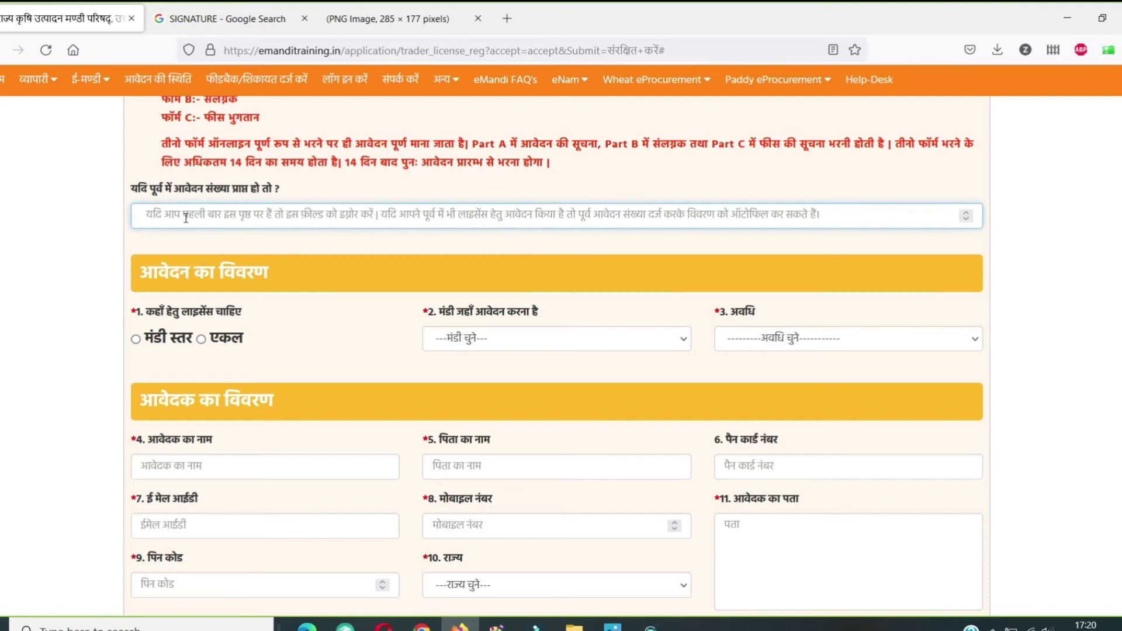
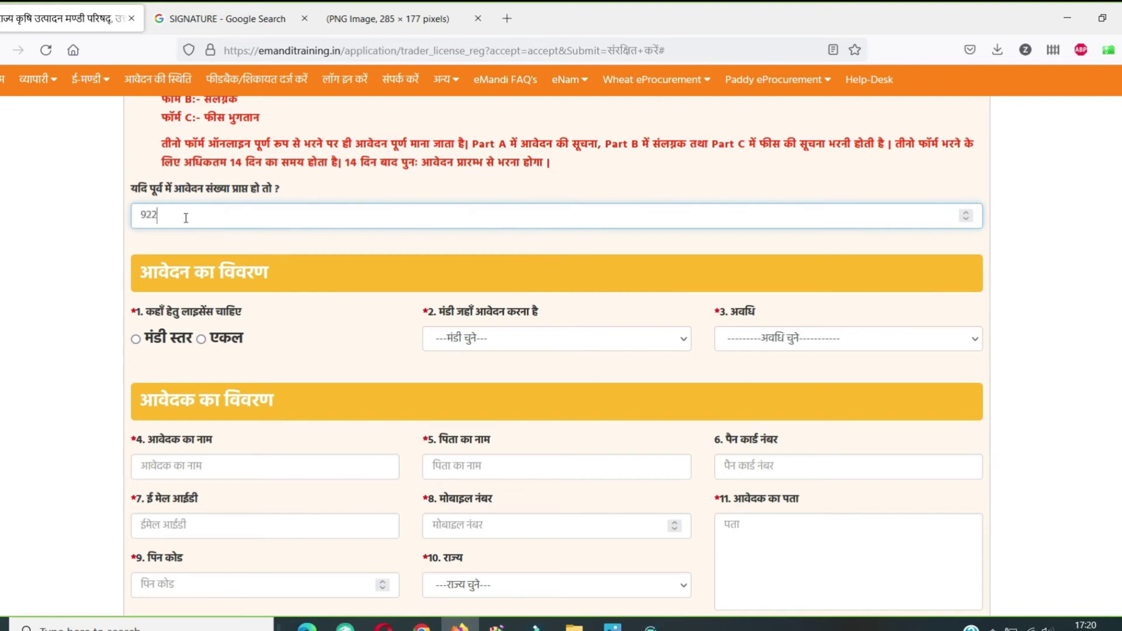
{"action": "left_click", "coordinate": [195, 241]}
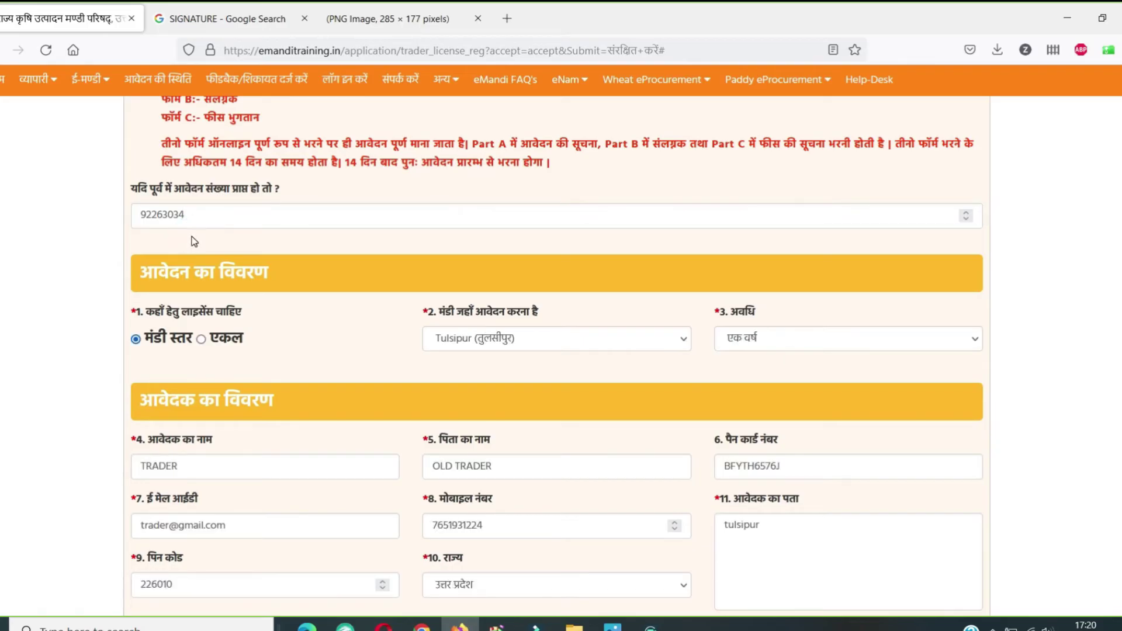
Step: Choose purpose थोक व्यापारी एवं आढ़तिया, enter the captcha, and save the licence form
{"action": "scroll", "coordinate": [380, 257], "scroll_direction": "down", "scroll_amount": 4}
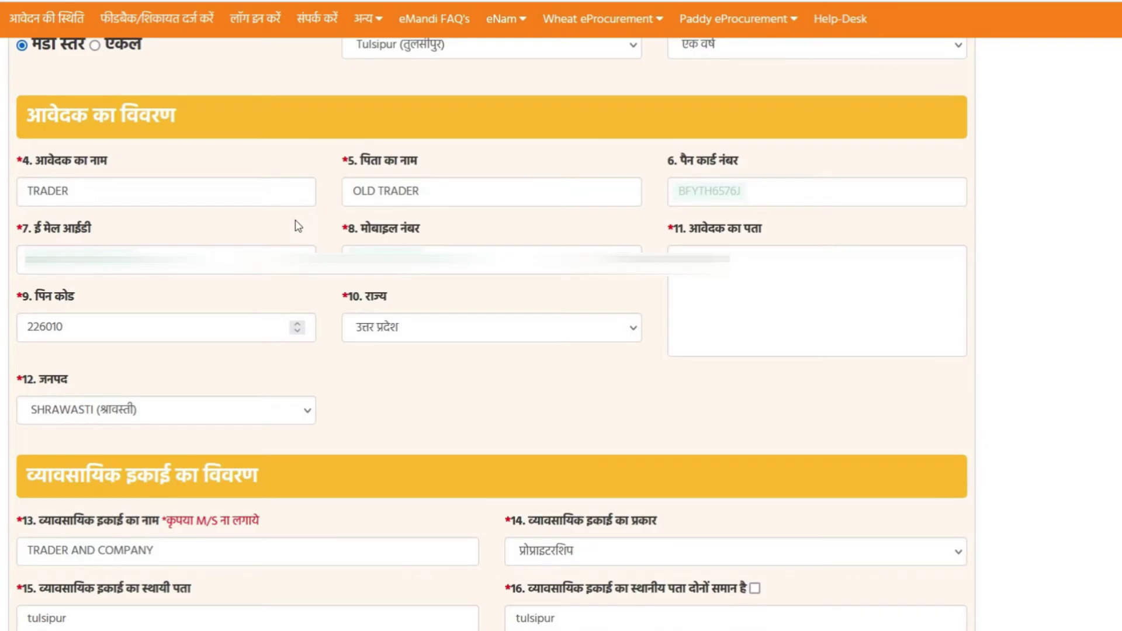
{"action": "scroll", "coordinate": [299, 226], "scroll_direction": "down", "scroll_amount": 7}
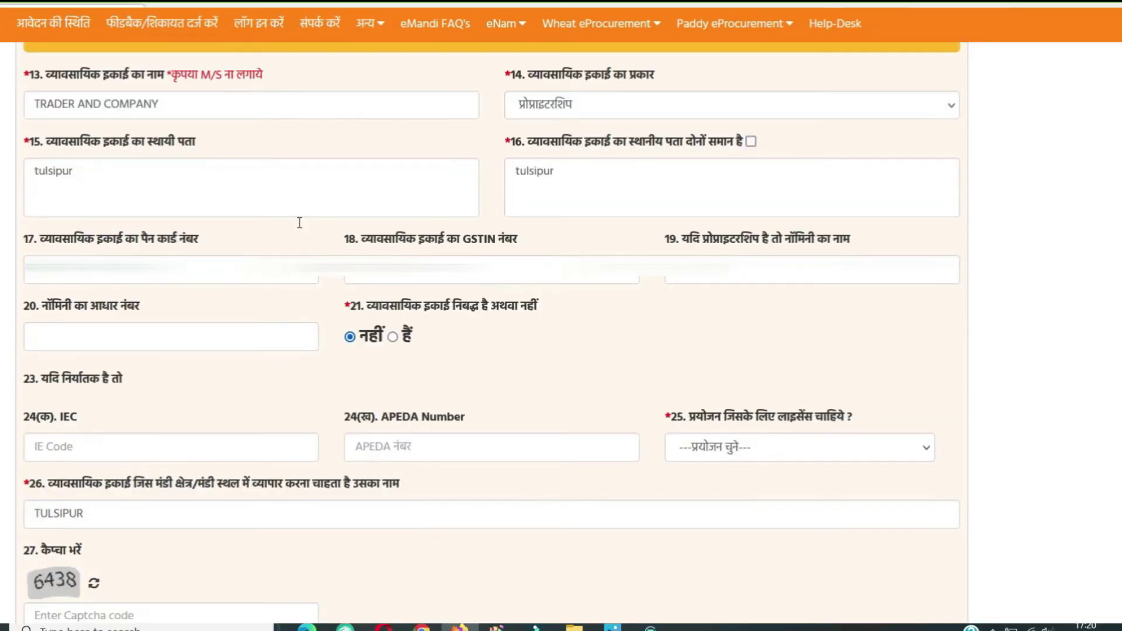
{"action": "scroll", "coordinate": [299, 223], "scroll_direction": "down", "scroll_amount": 4}
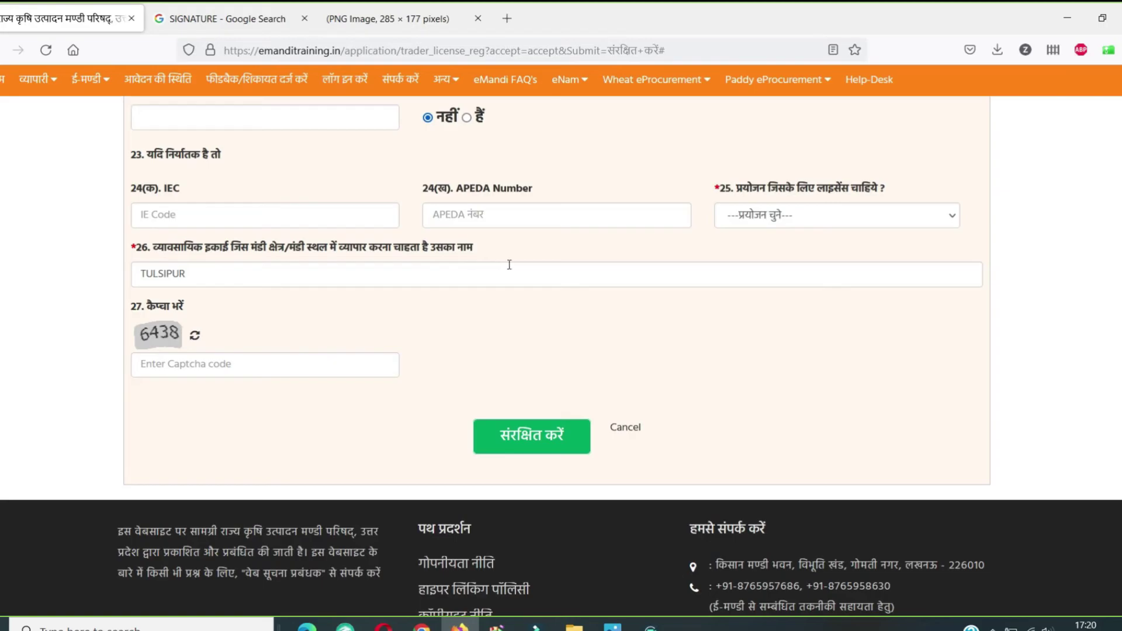
{"action": "left_click", "coordinate": [758, 229]}
{"action": "left_click", "coordinate": [760, 261]}
{"action": "left_click", "coordinate": [291, 369]}
{"action": "type", "text": "6438"}
{"action": "left_click", "coordinate": [549, 434]}
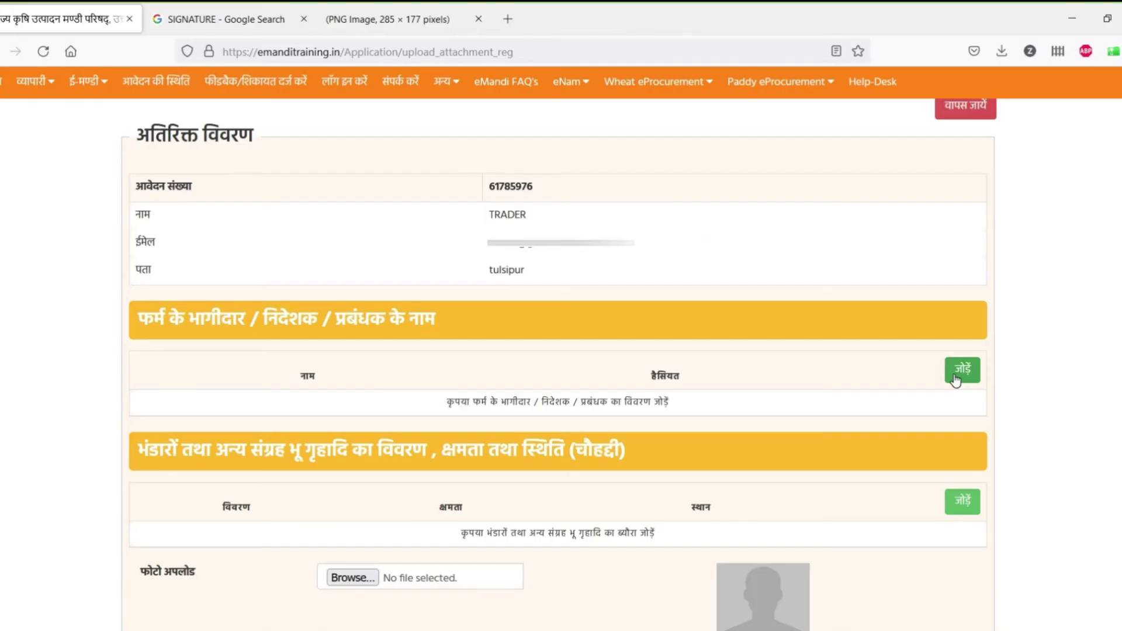
Step: Add the owner and godown details, save, accept the final declaration and submit the application
{"action": "left_click", "coordinate": [962, 369]}
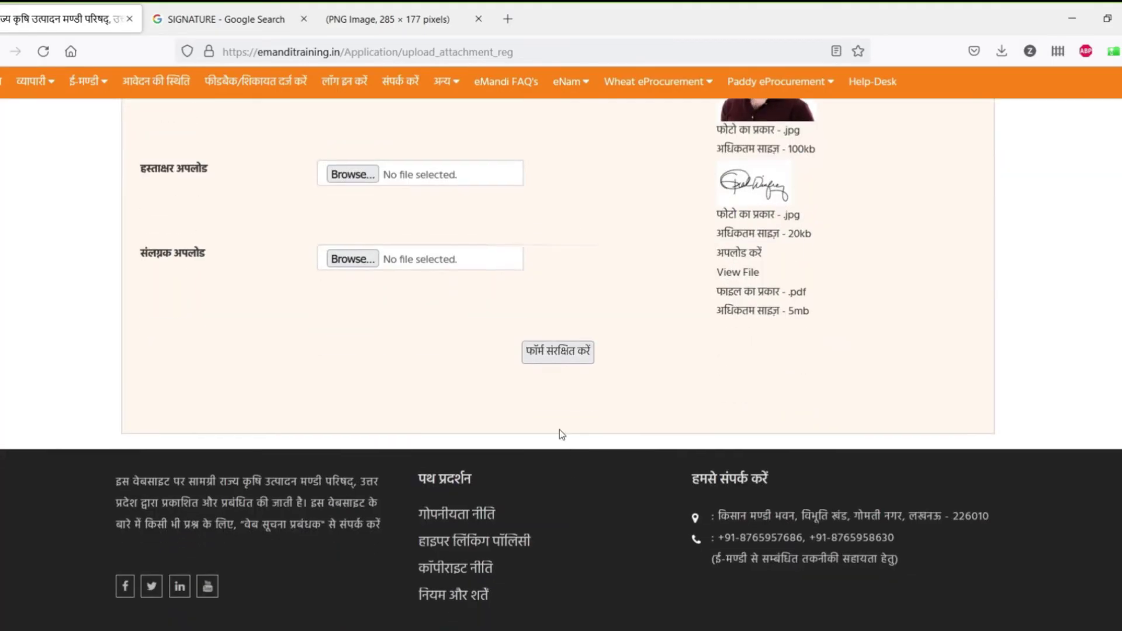
{"action": "left_click", "coordinate": [557, 351]}
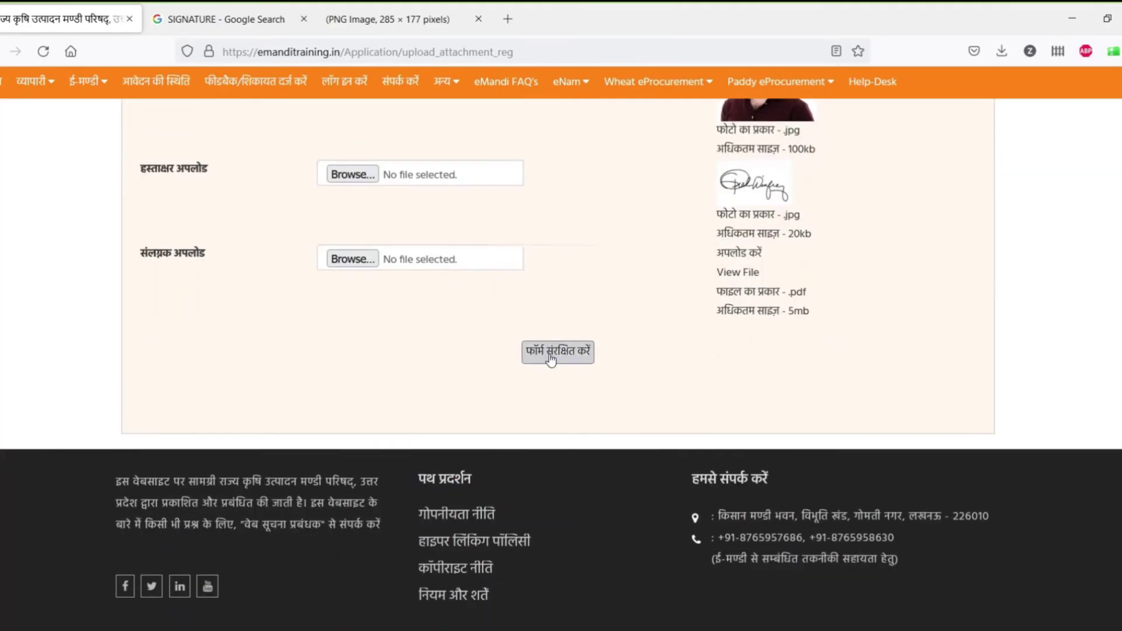
{"action": "left_click", "coordinate": [417, 529]}
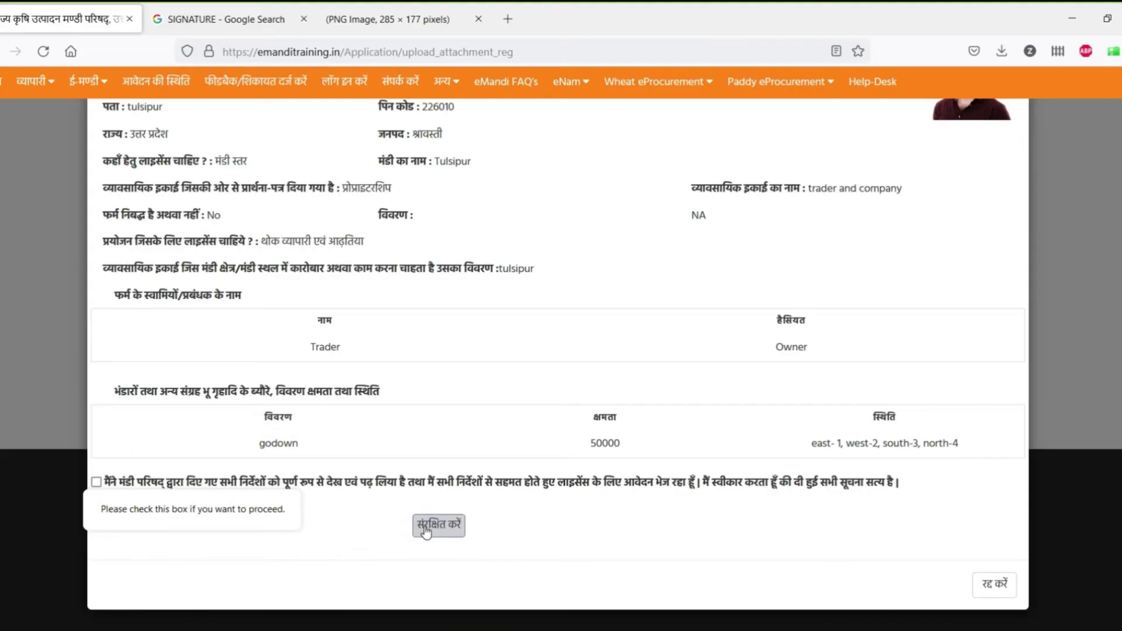
{"action": "left_click", "coordinate": [96, 483]}
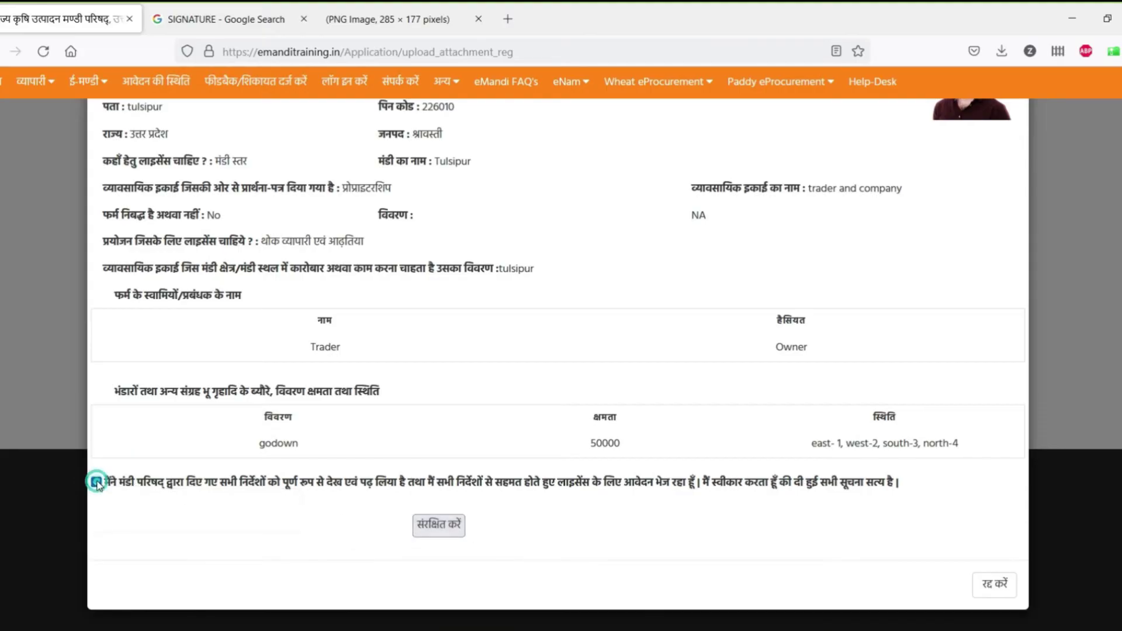
{"action": "left_click", "coordinate": [457, 526]}
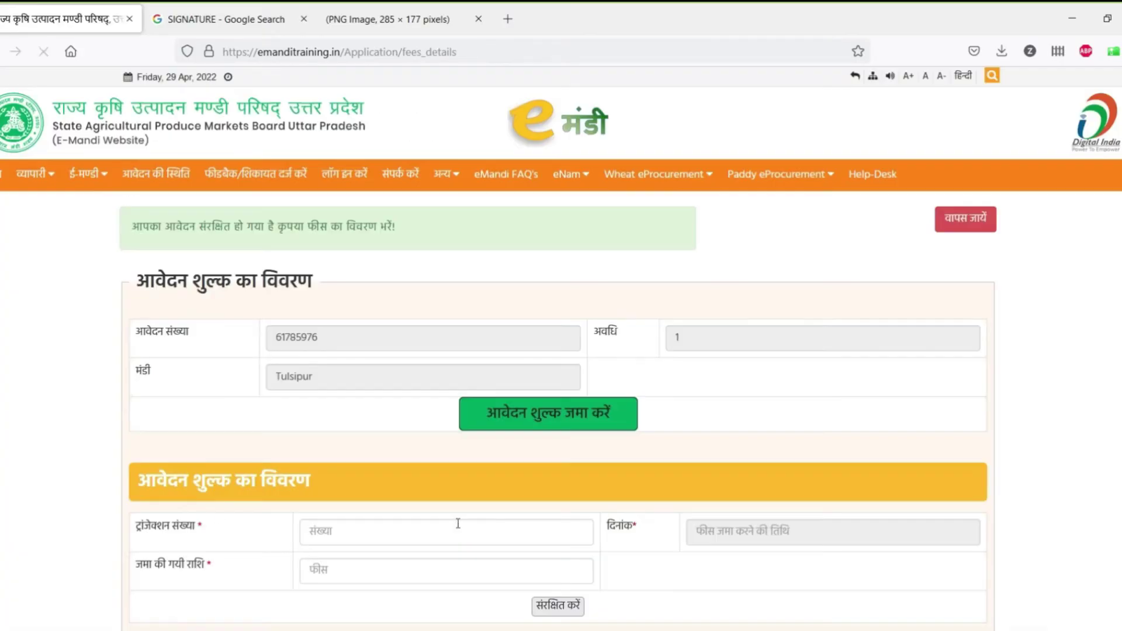
Step: Paste the SBI reference as the transaction number, enter amount 1, and save the fee details
{"action": "scroll", "coordinate": [387, 482], "scroll_direction": "down", "scroll_amount": 2}
{"action": "scroll", "coordinate": [387, 482], "scroll_direction": "down", "scroll_amount": 2}
{"action": "left_click", "coordinate": [375, 342]}
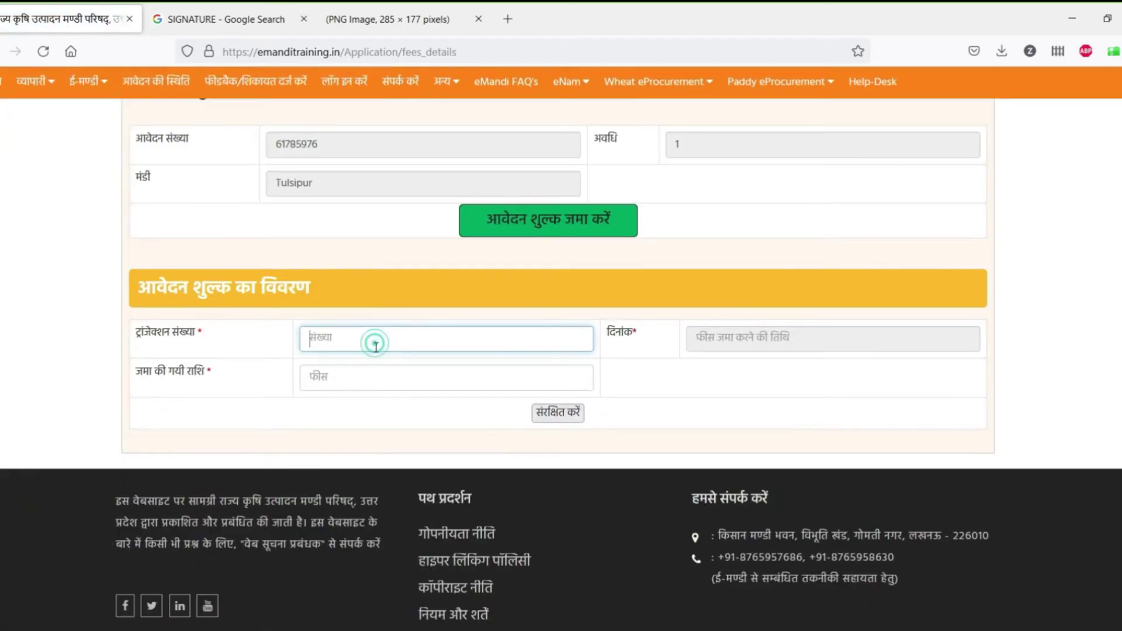
{"action": "scroll", "coordinate": [379, 339], "scroll_direction": "up", "scroll_amount": 2}
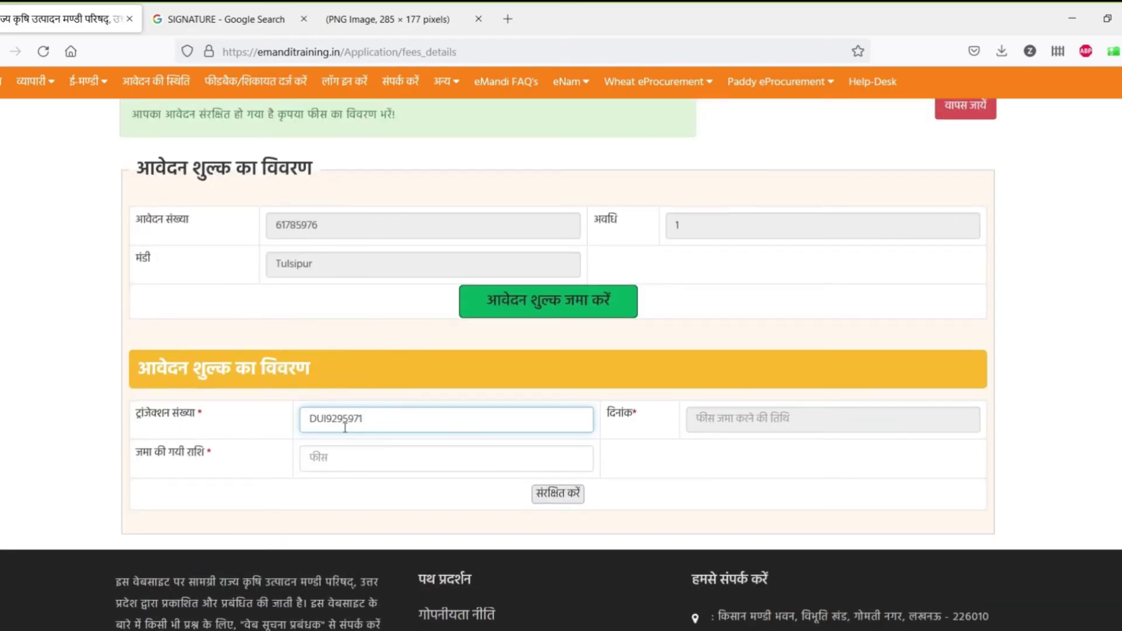
{"action": "left_click", "coordinate": [494, 459]}
{"action": "type", "text": "1"}
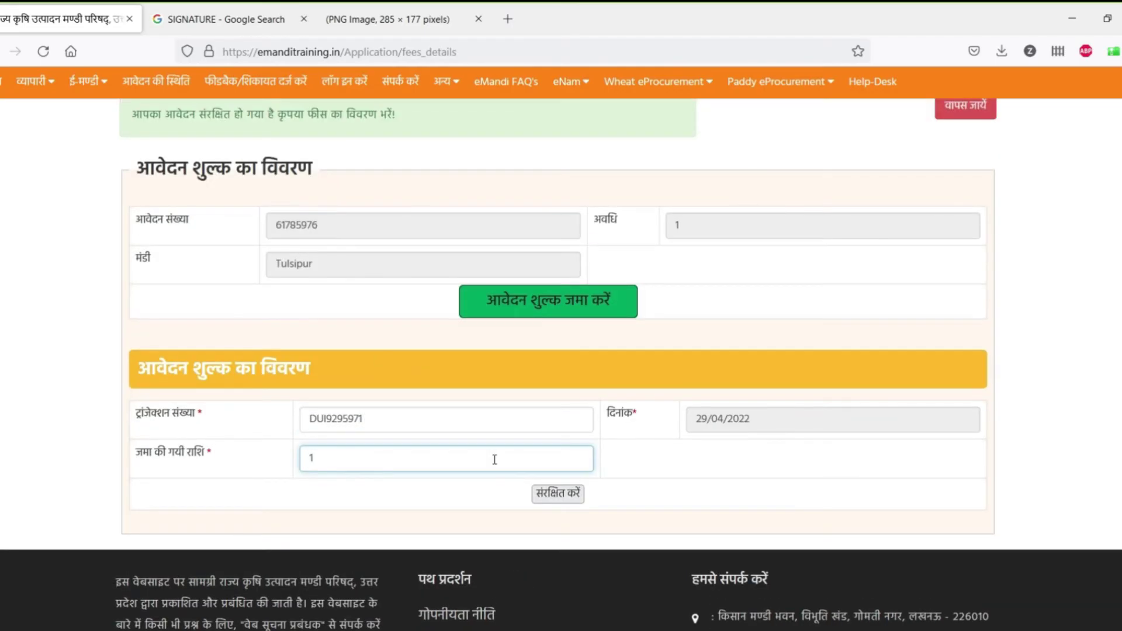
{"action": "scroll", "coordinate": [496, 464], "scroll_direction": "down", "scroll_amount": 1}
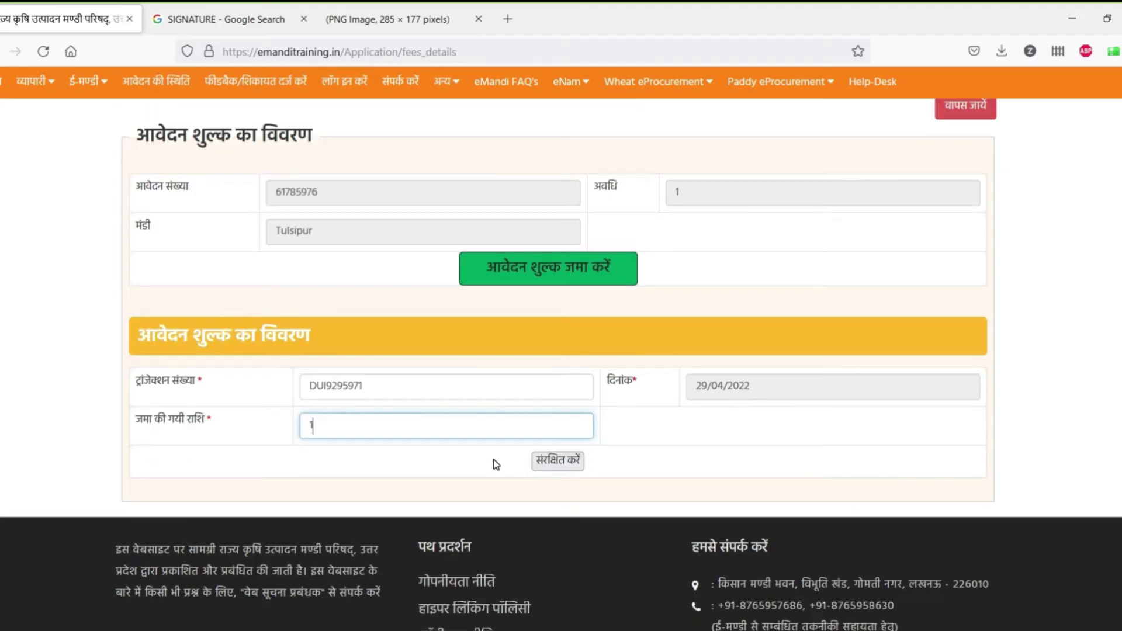
{"action": "left_click", "coordinate": [573, 462]}
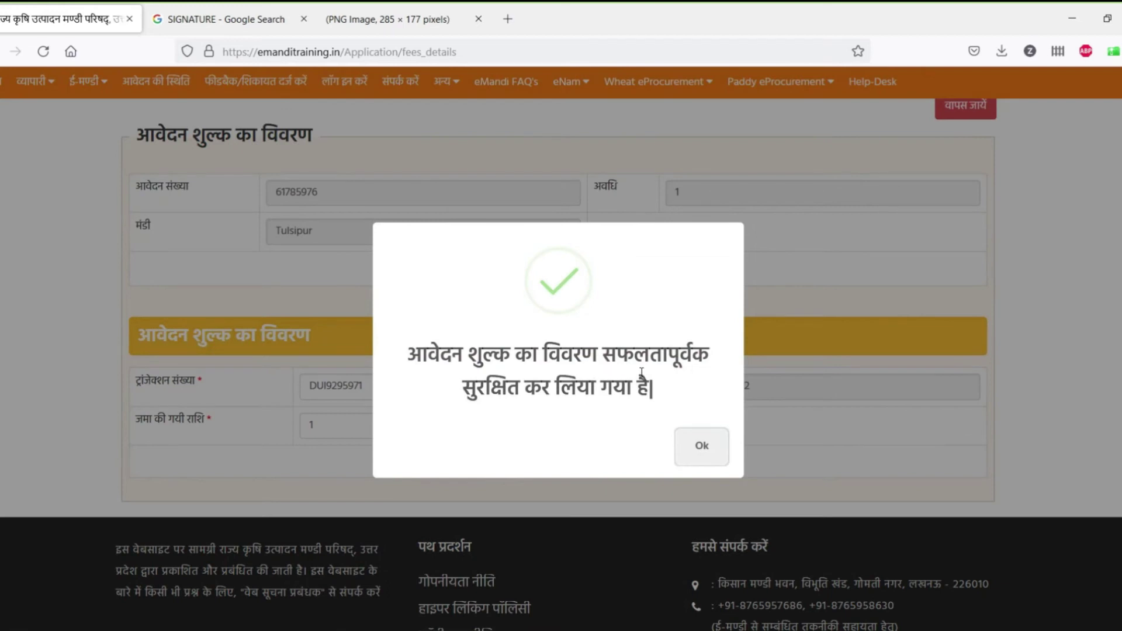
{"action": "left_click", "coordinate": [712, 450]}
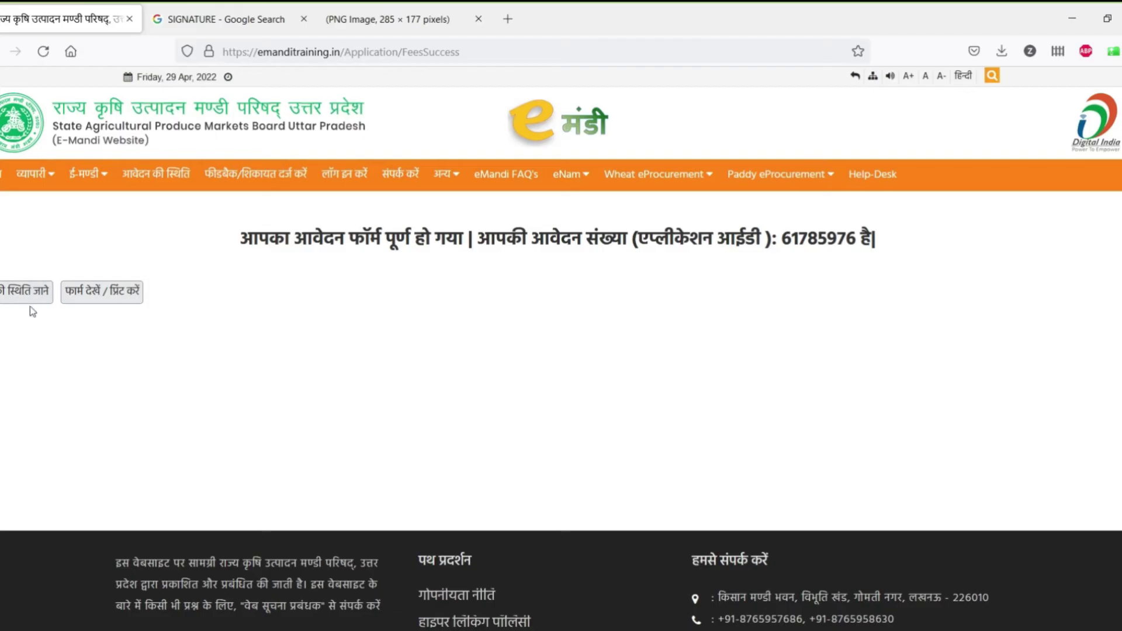
Step: Open the completed application's form view and scroll through it down to the payment details
{"action": "left_click", "coordinate": [113, 303]}
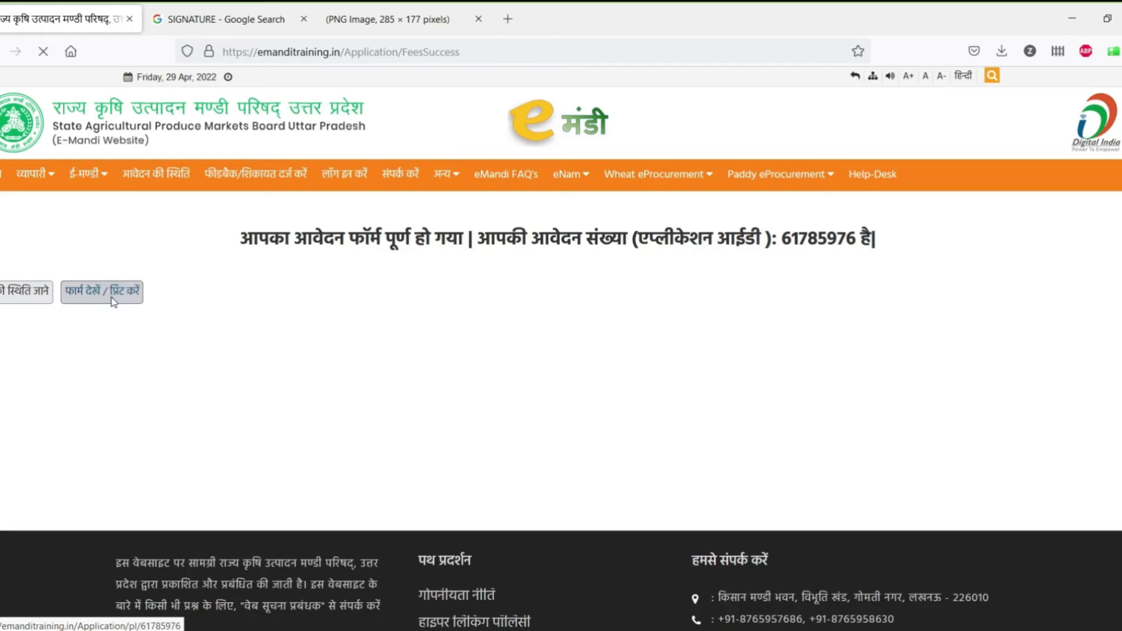
{"action": "scroll", "coordinate": [372, 310], "scroll_direction": "down", "scroll_amount": 2}
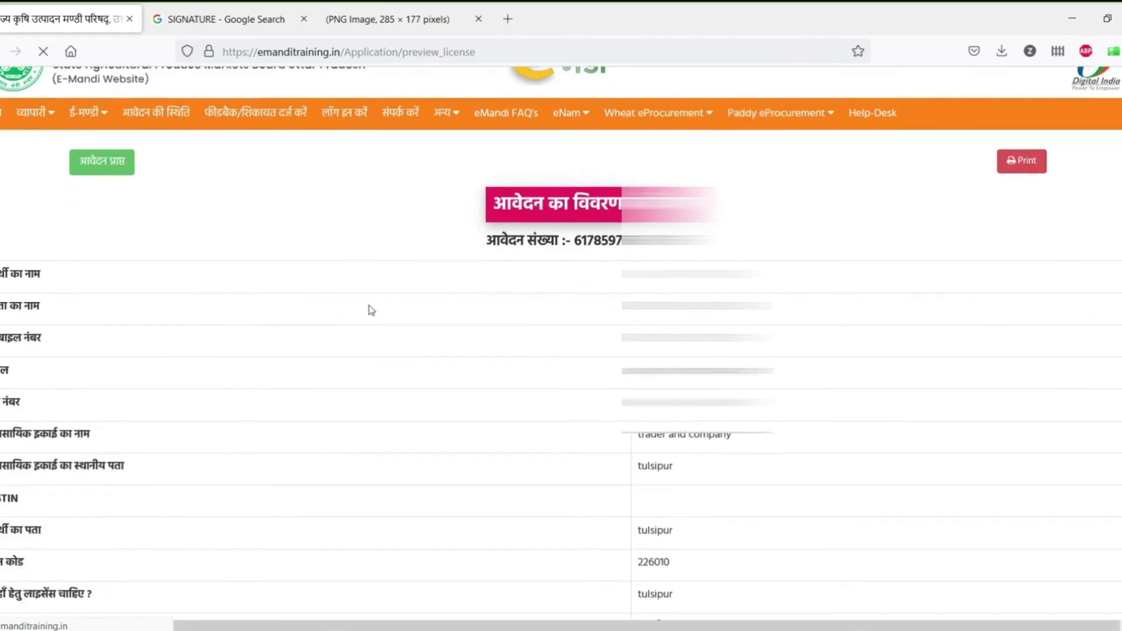
{"action": "scroll", "coordinate": [372, 309], "scroll_direction": "down", "scroll_amount": 3}
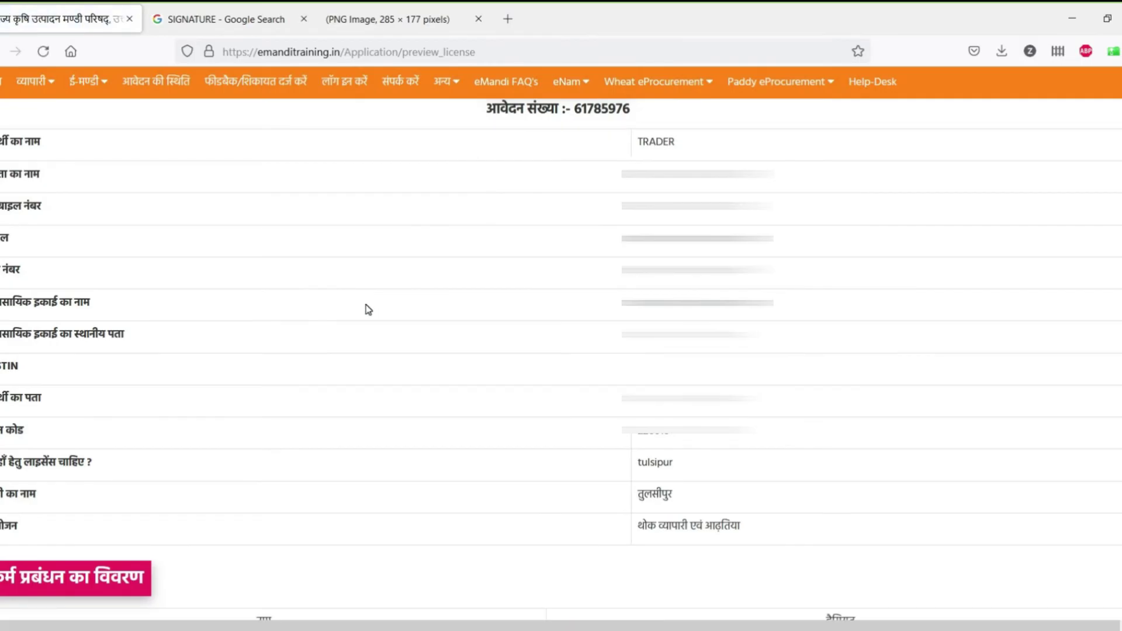
{"action": "scroll", "coordinate": [368, 310], "scroll_direction": "down", "scroll_amount": 6}
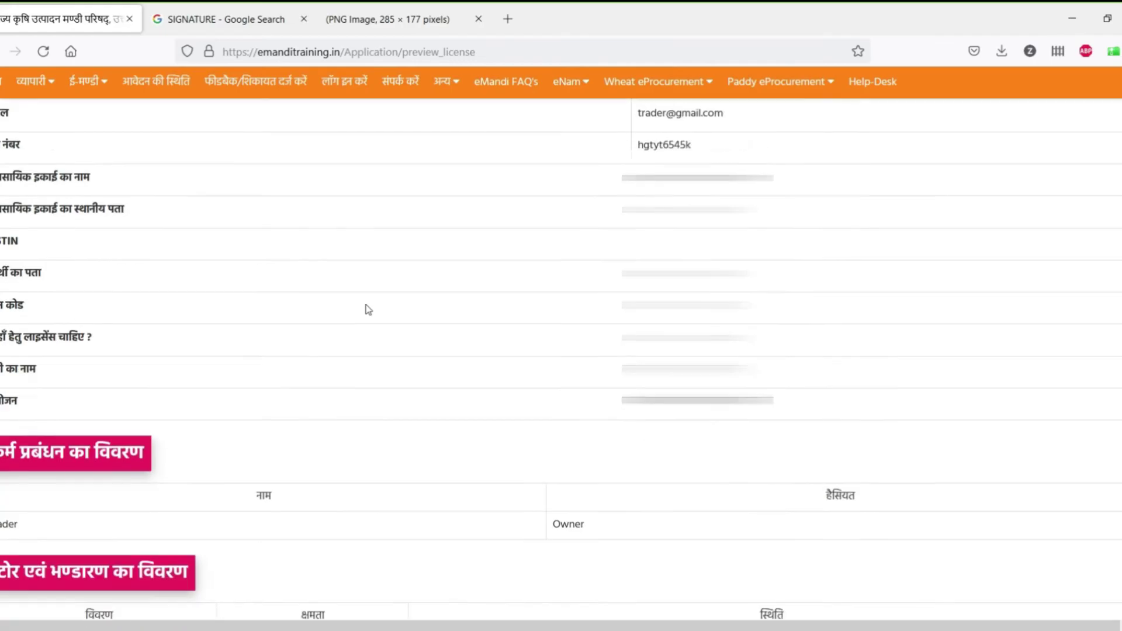
{"action": "scroll", "coordinate": [368, 310], "scroll_direction": "down", "scroll_amount": 2}
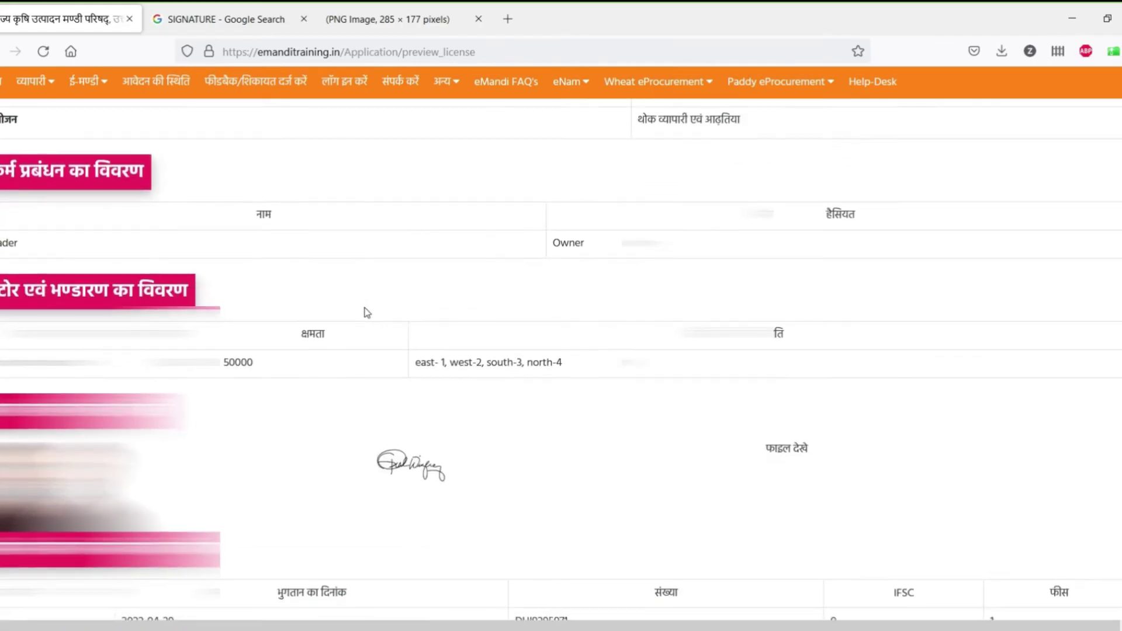
{"action": "scroll", "coordinate": [368, 310], "scroll_direction": "down", "scroll_amount": 3}
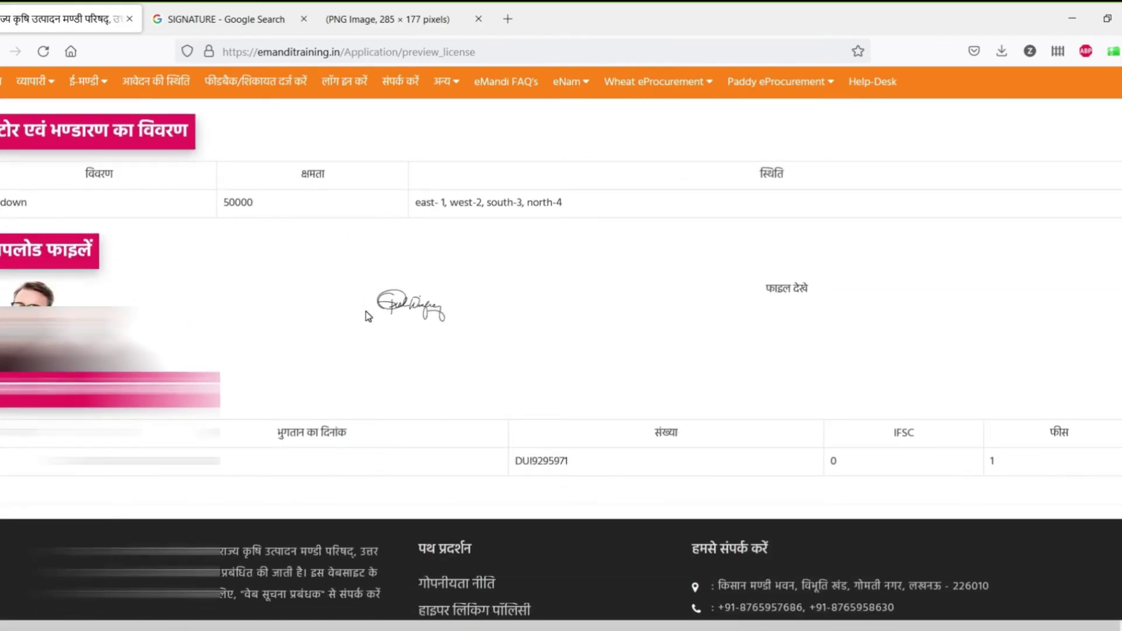
{"action": "scroll", "coordinate": [368, 316], "scroll_direction": "up", "scroll_amount": 6}
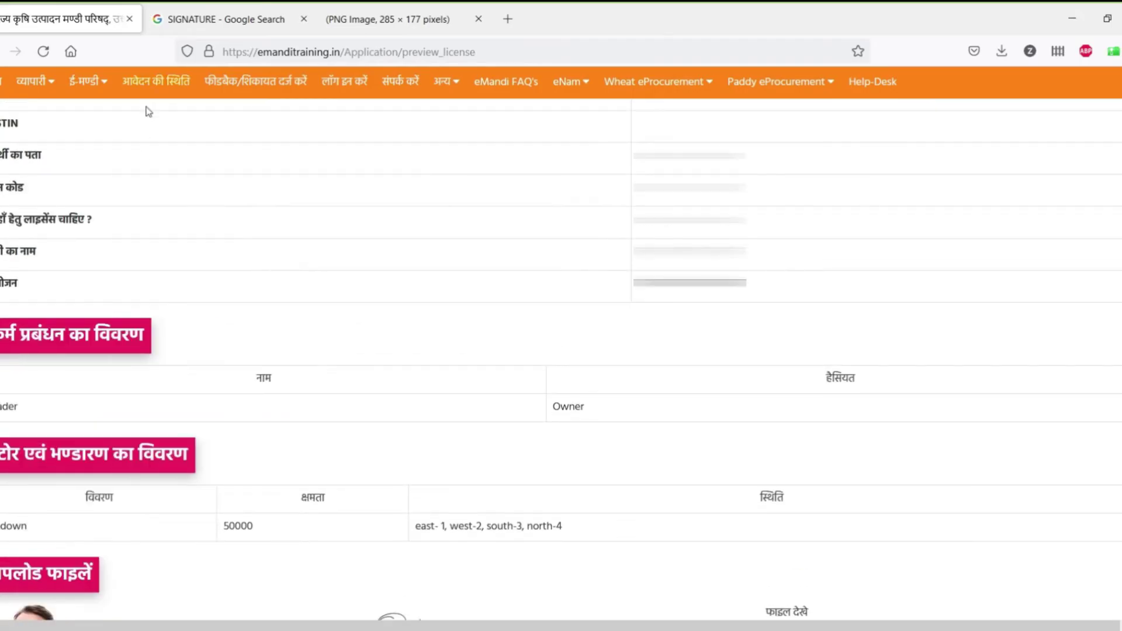
{"action": "scroll", "coordinate": [255, 226], "scroll_direction": "up", "scroll_amount": 4}
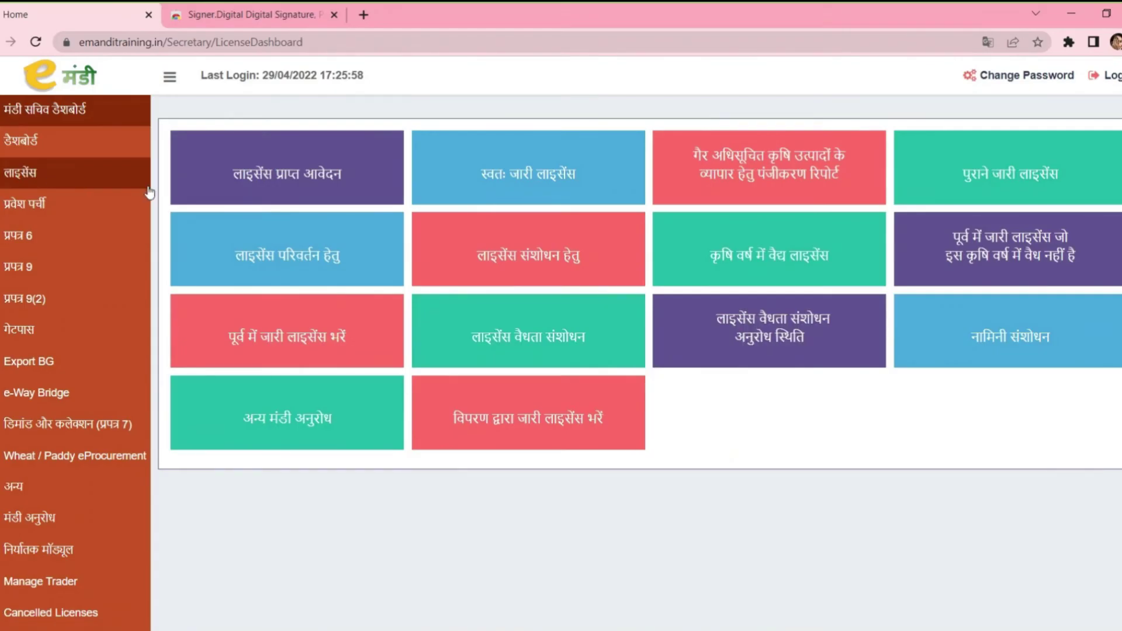
{"action": "left_click", "coordinate": [325, 187]}
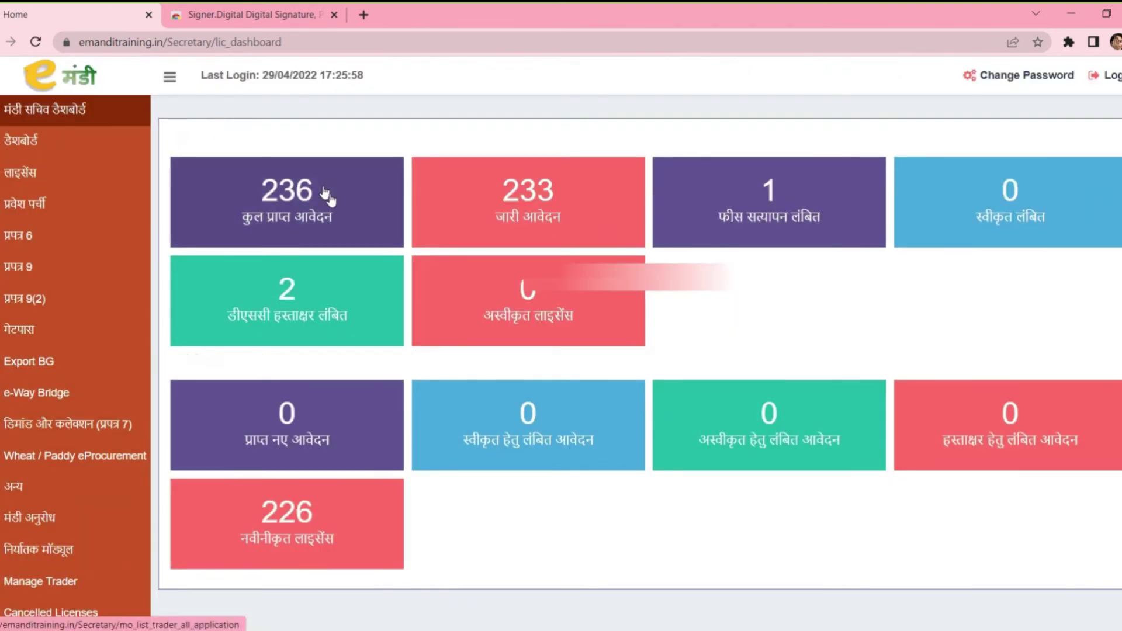
{"action": "left_click", "coordinate": [778, 223]}
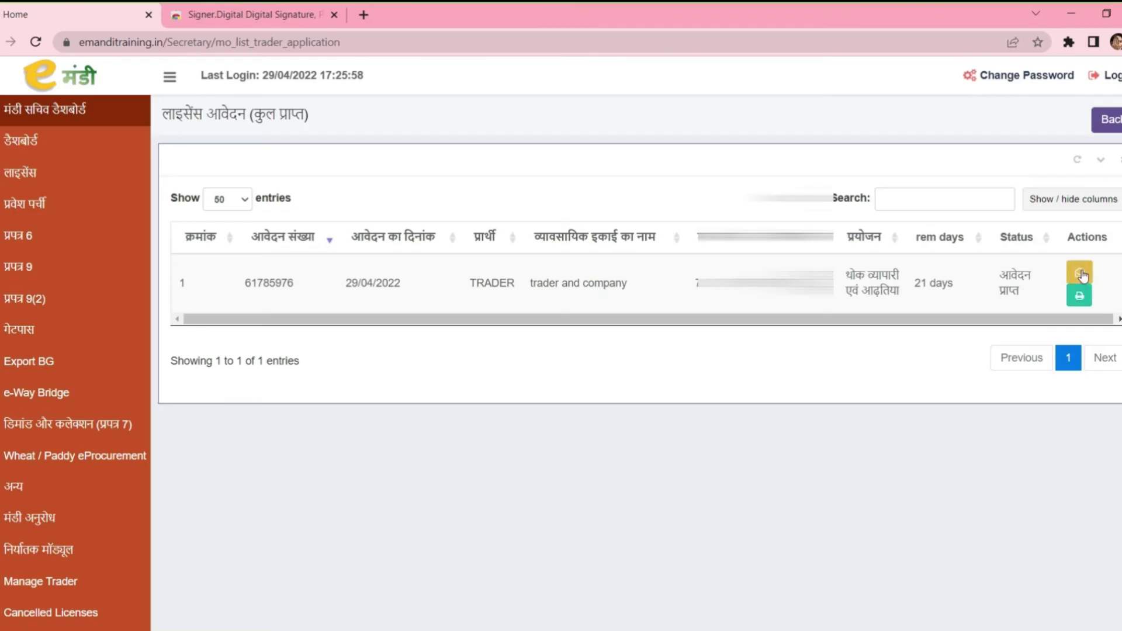
{"action": "left_click", "coordinate": [1081, 274]}
{"action": "right_click", "coordinate": [1082, 271]}
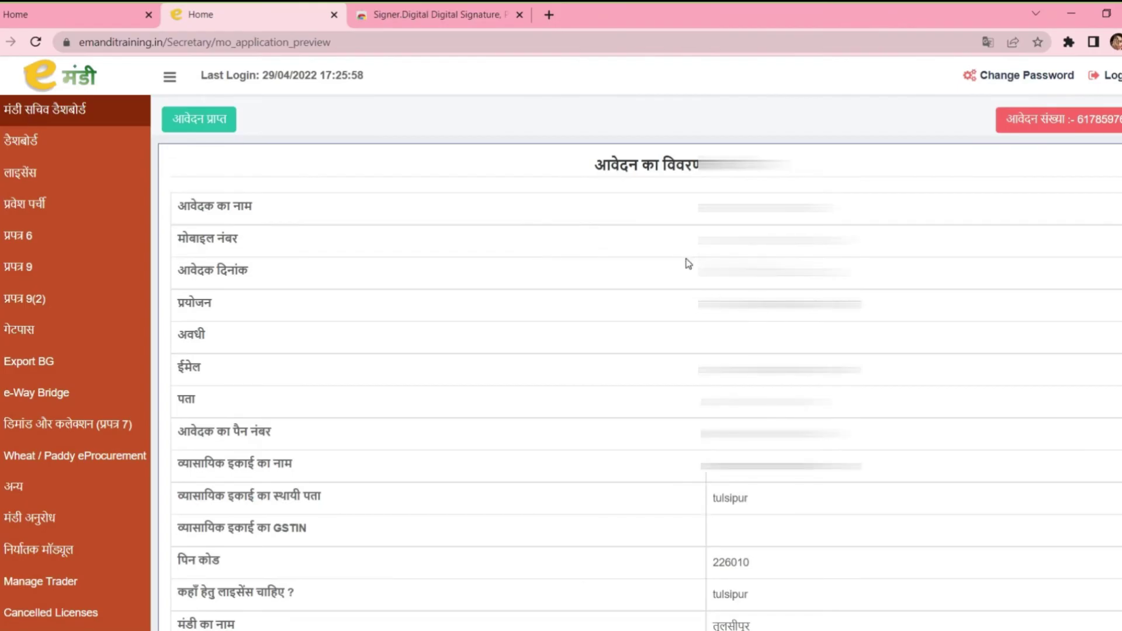
Step: Scroll through the application's details to the bottom and choose to verify its fee
{"action": "scroll", "coordinate": [689, 263], "scroll_direction": "down", "scroll_amount": 1}
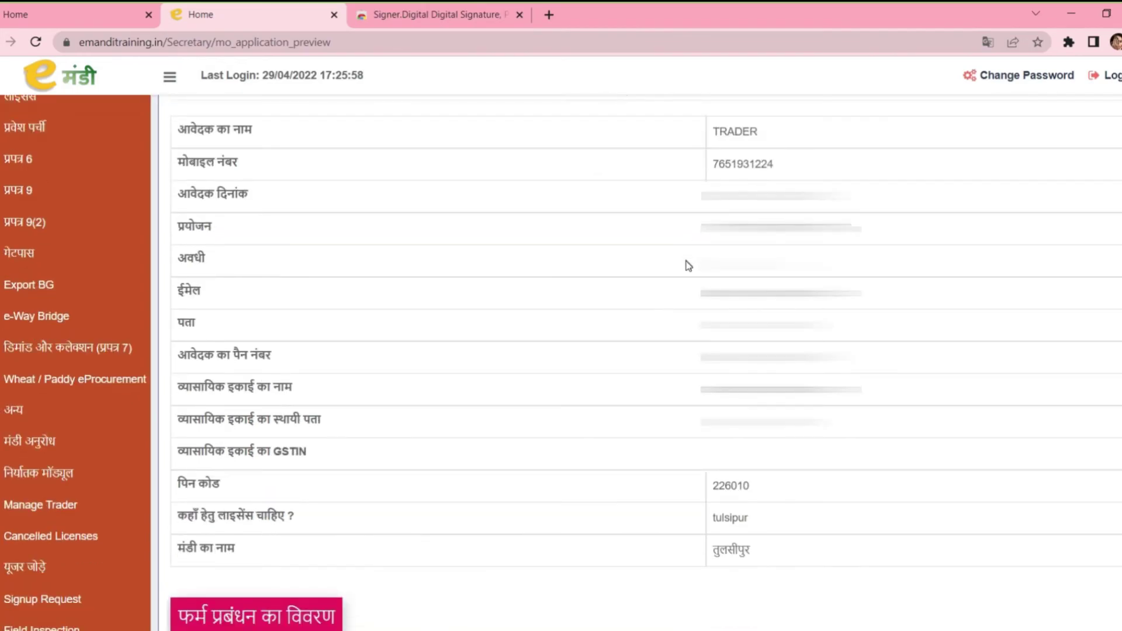
{"action": "scroll", "coordinate": [689, 266], "scroll_direction": "down", "scroll_amount": 1}
{"action": "scroll", "coordinate": [689, 265], "scroll_direction": "down", "scroll_amount": 1}
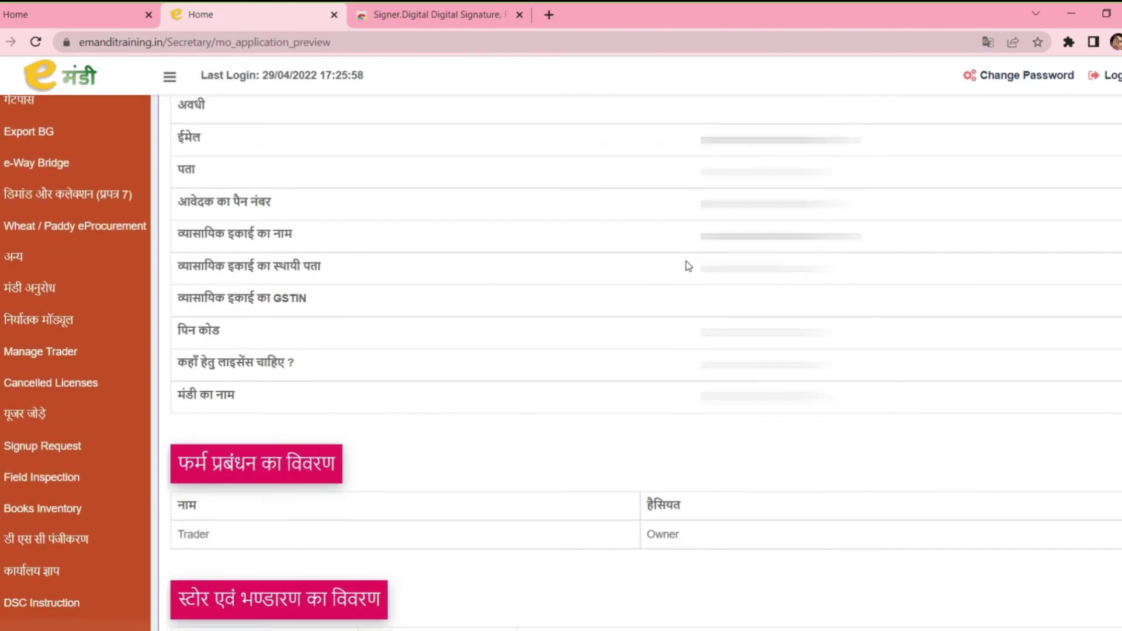
{"action": "scroll", "coordinate": [689, 266], "scroll_direction": "down", "scroll_amount": 4}
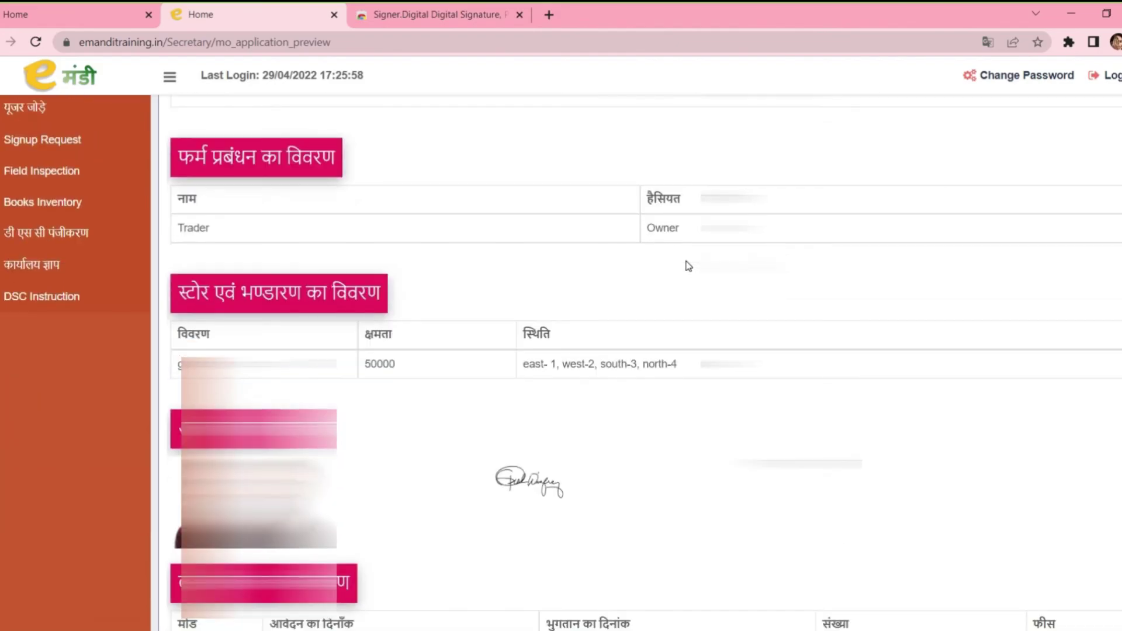
{"action": "scroll", "coordinate": [689, 266], "scroll_direction": "down", "scroll_amount": 1}
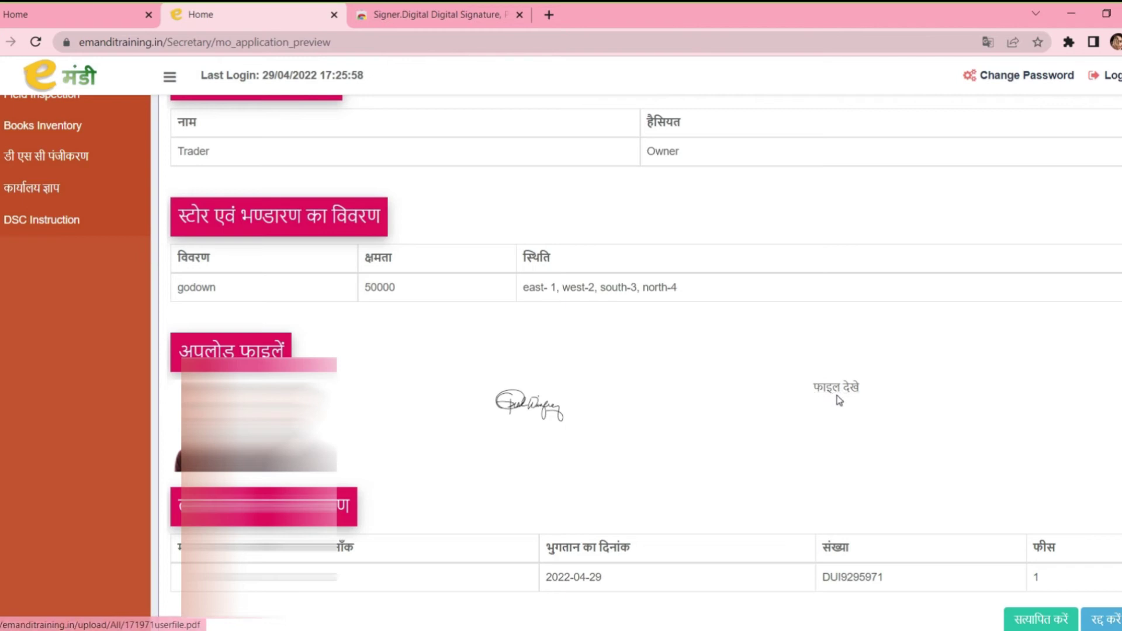
{"action": "scroll", "coordinate": [840, 400], "scroll_direction": "down", "scroll_amount": 1}
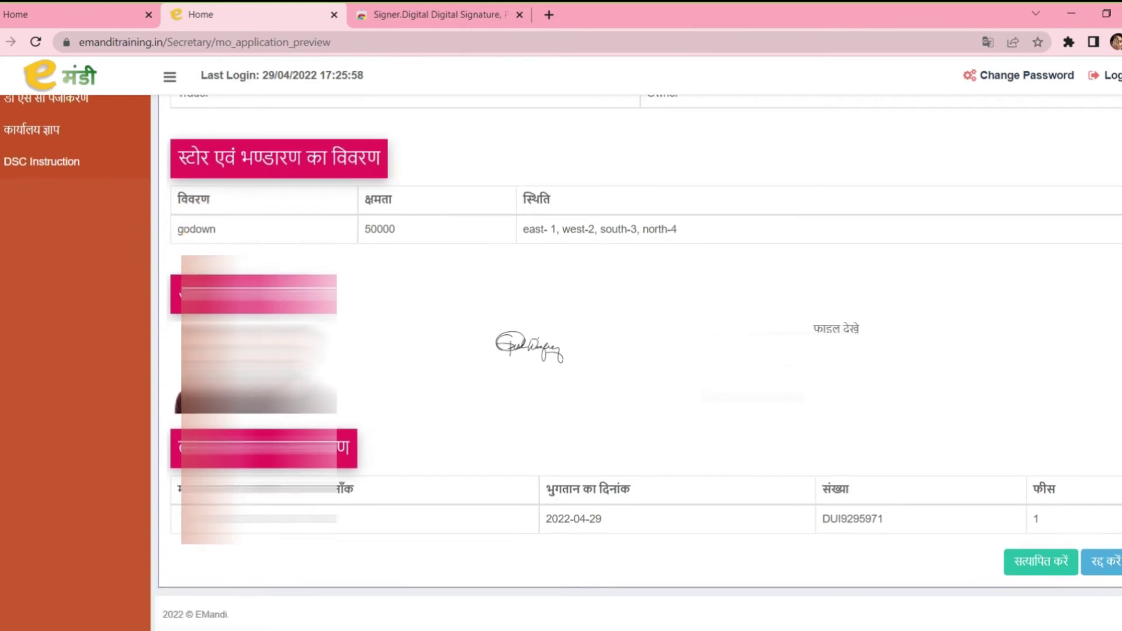
{"action": "left_click", "coordinate": [1073, 574]}
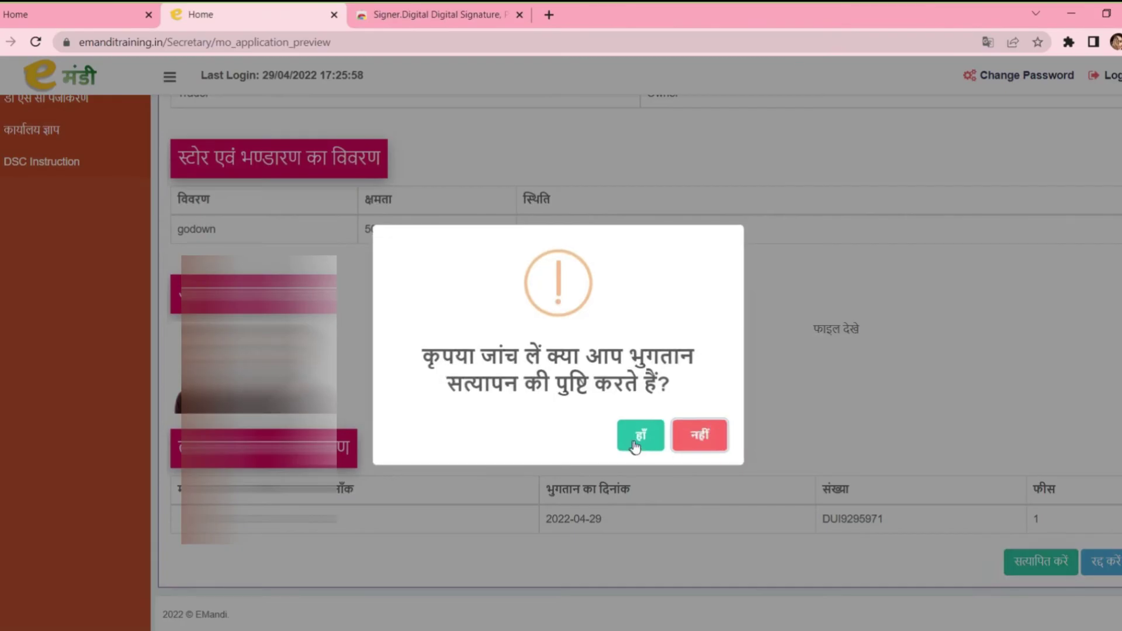
{"action": "left_click", "coordinate": [638, 444]}
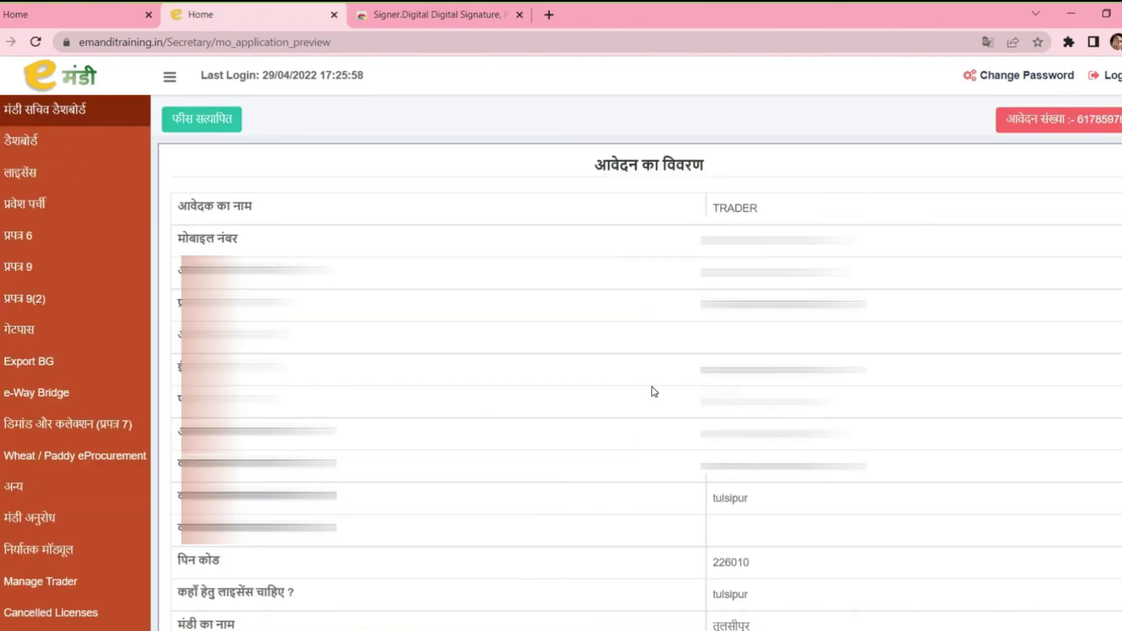
{"action": "scroll", "coordinate": [654, 391], "scroll_direction": "down", "scroll_amount": 6}
{"action": "scroll", "coordinate": [654, 387], "scroll_direction": "down", "scroll_amount": 5}
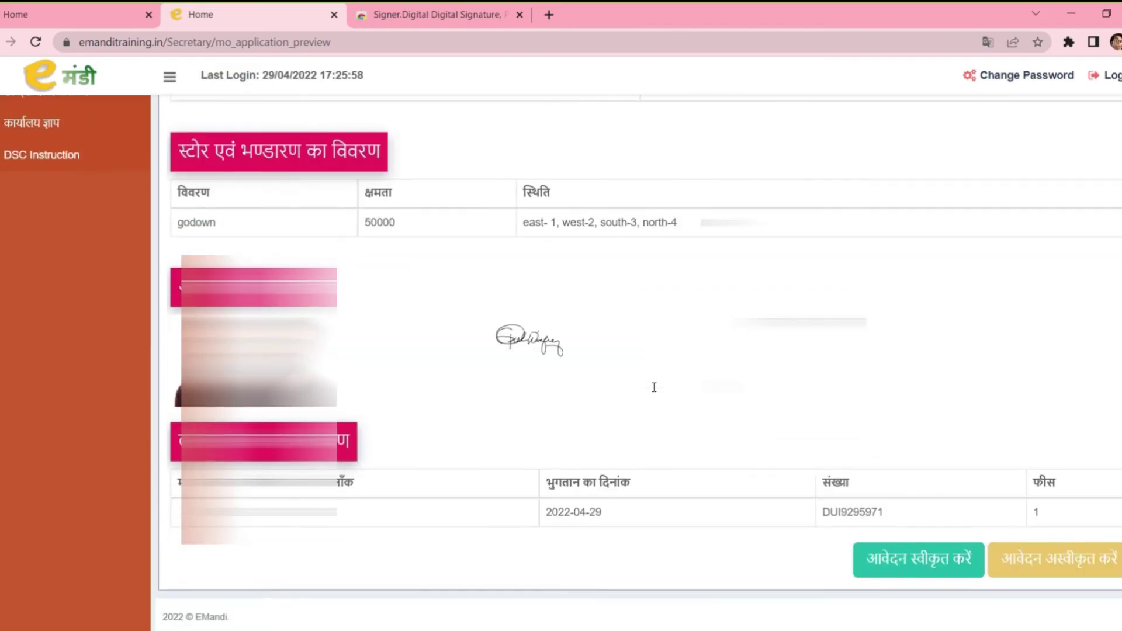
Step: Fill the approval form with meeting date 29/04/2022, proposal 11, remark 'ok' and captcha, then save it
{"action": "left_click", "coordinate": [914, 568]}
{"action": "left_click", "coordinate": [582, 268]}
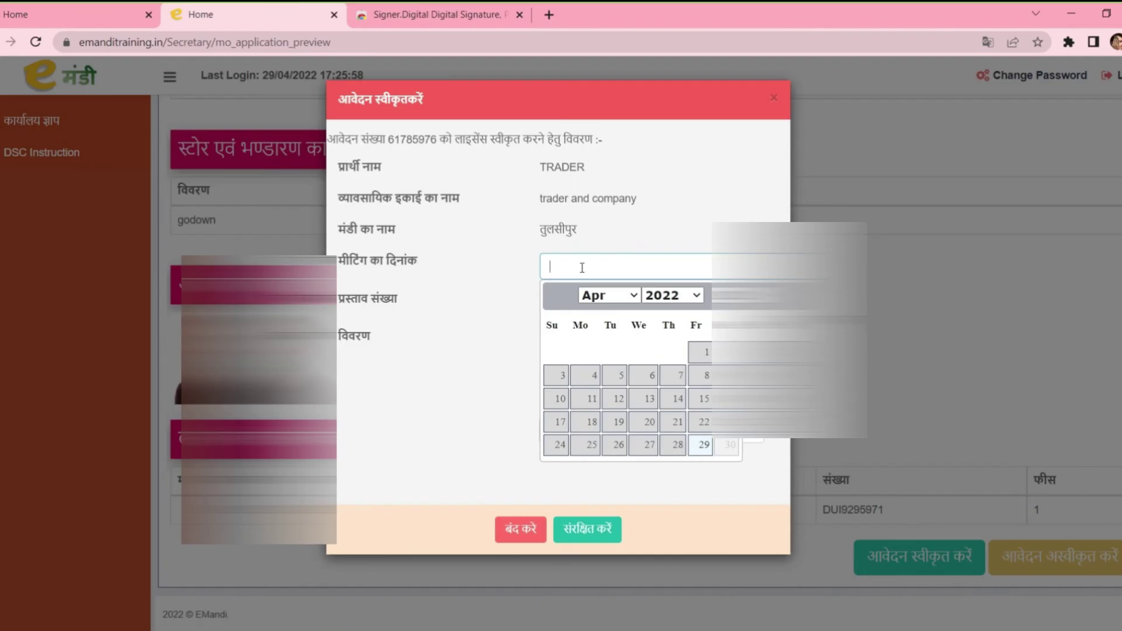
{"action": "left_click", "coordinate": [701, 446]}
{"action": "left_click", "coordinate": [585, 310]}
{"action": "type", "text": "11"}
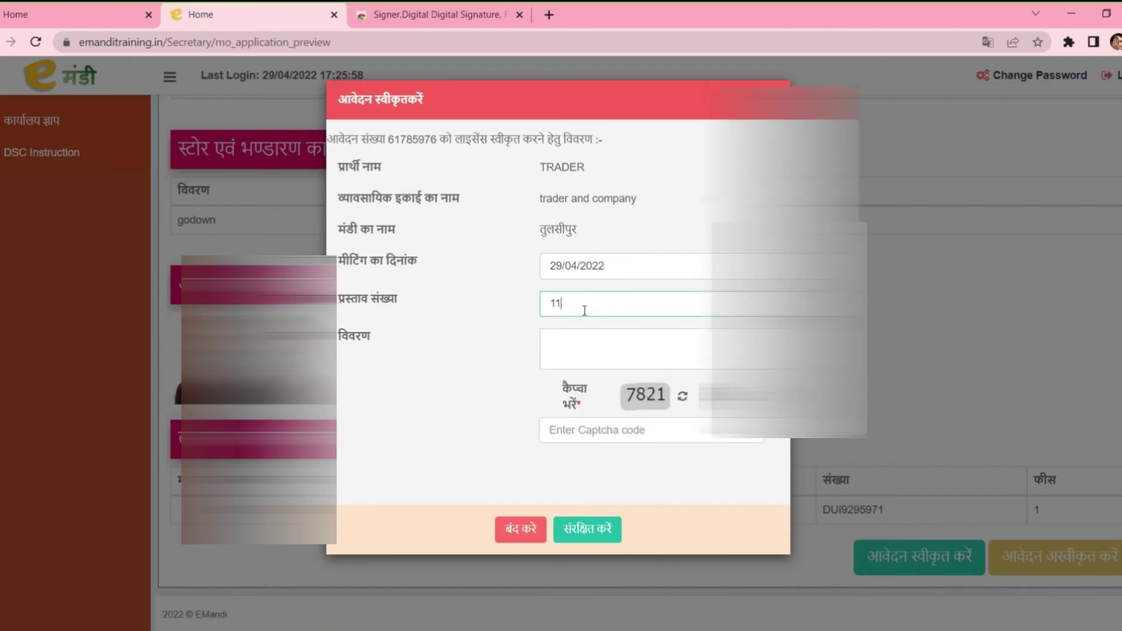
{"action": "left_click", "coordinate": [585, 343]}
{"action": "type", "text": "ok"}
{"action": "left_click", "coordinate": [614, 431]}
{"action": "type", "text": "7821"}
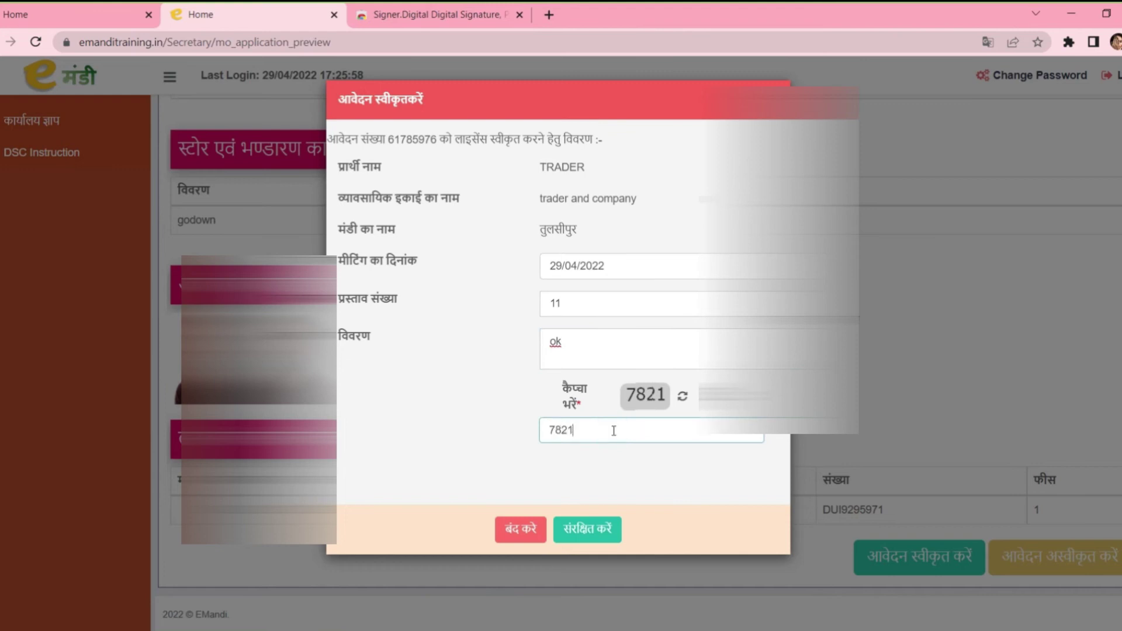
{"action": "left_click", "coordinate": [592, 529]}
{"action": "left_click", "coordinate": [640, 443]}
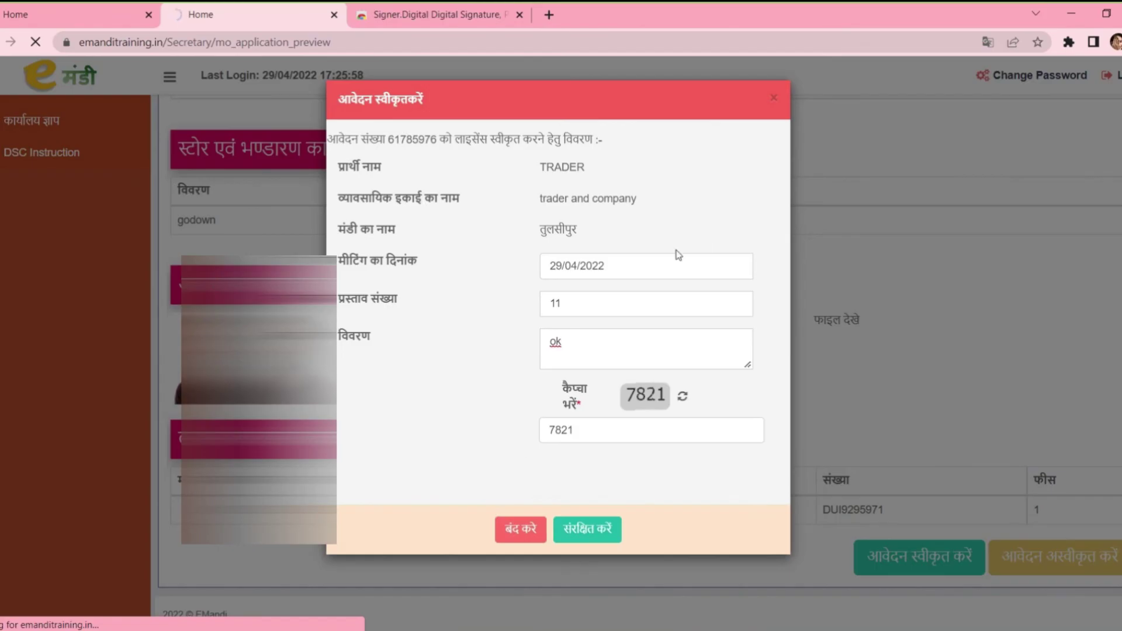
{"action": "scroll", "coordinate": [637, 257], "scroll_direction": "down", "scroll_amount": 12}
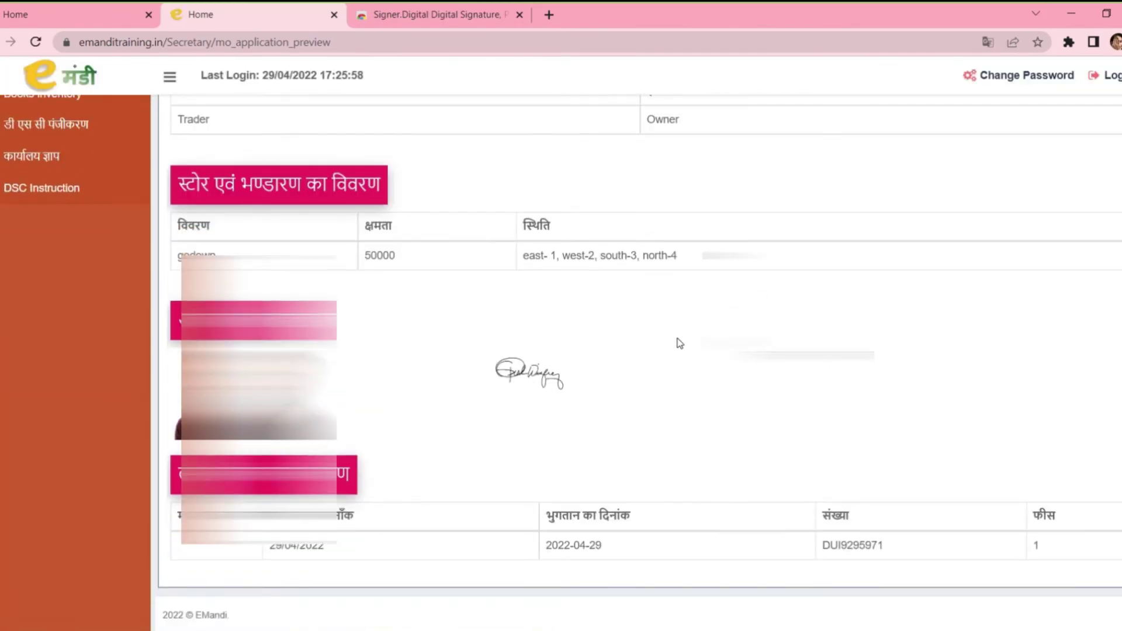
Step: List the received licences awaiting digital signature (डीएससी हस्ताक्षर लंबित)
{"action": "scroll", "coordinate": [679, 343], "scroll_direction": "up", "scroll_amount": 10}
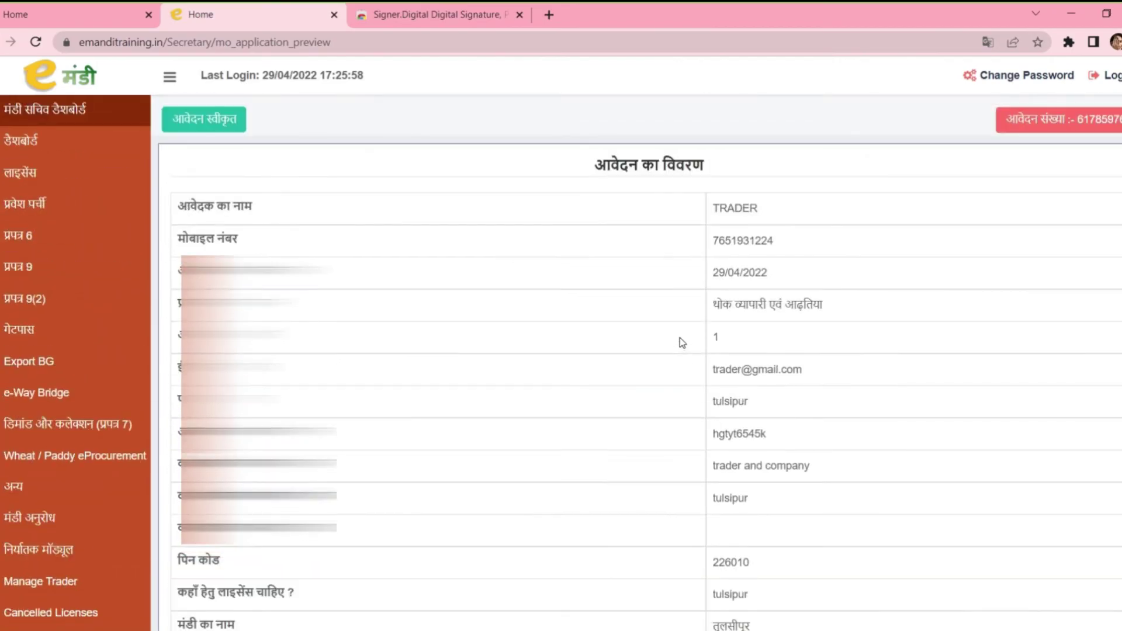
{"action": "left_click", "coordinate": [119, 172]}
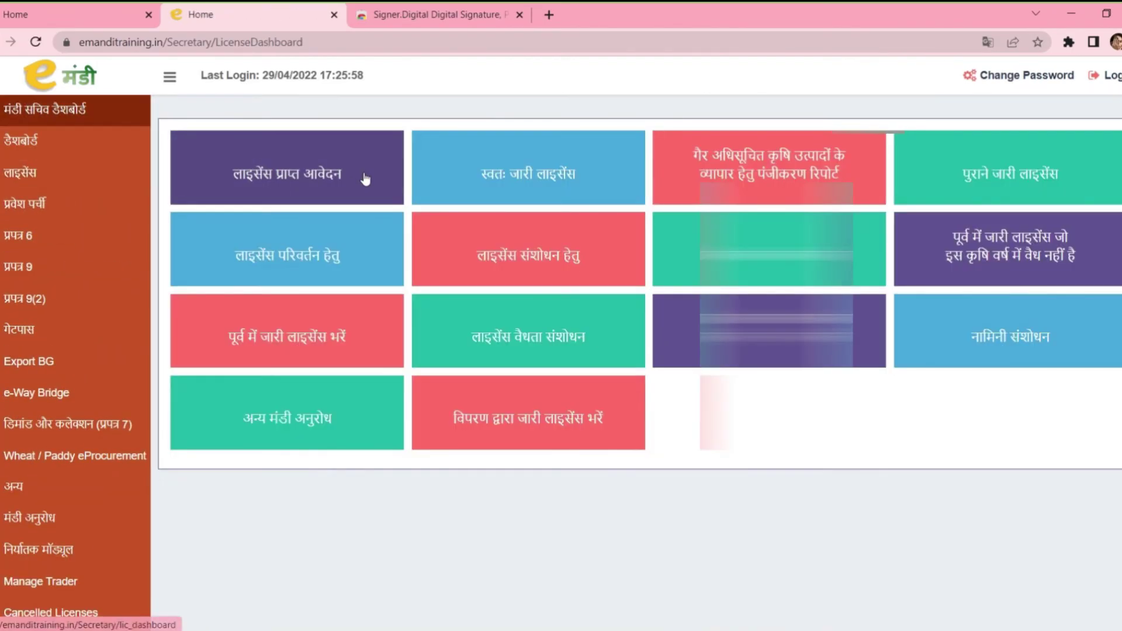
{"action": "left_click", "coordinate": [365, 177]}
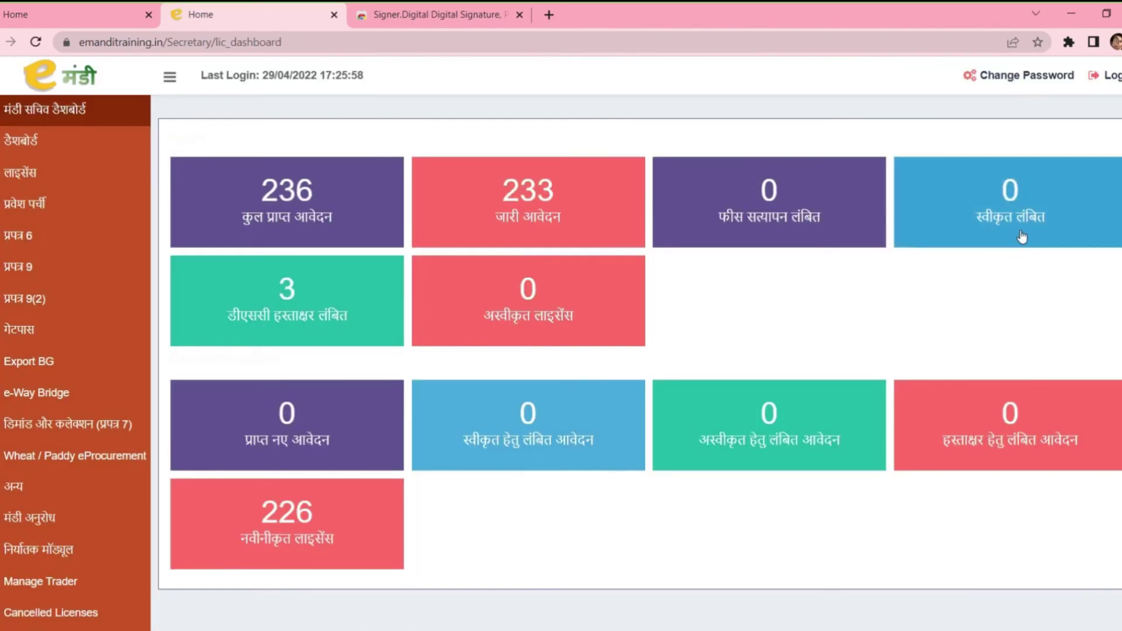
{"action": "left_click", "coordinate": [283, 328]}
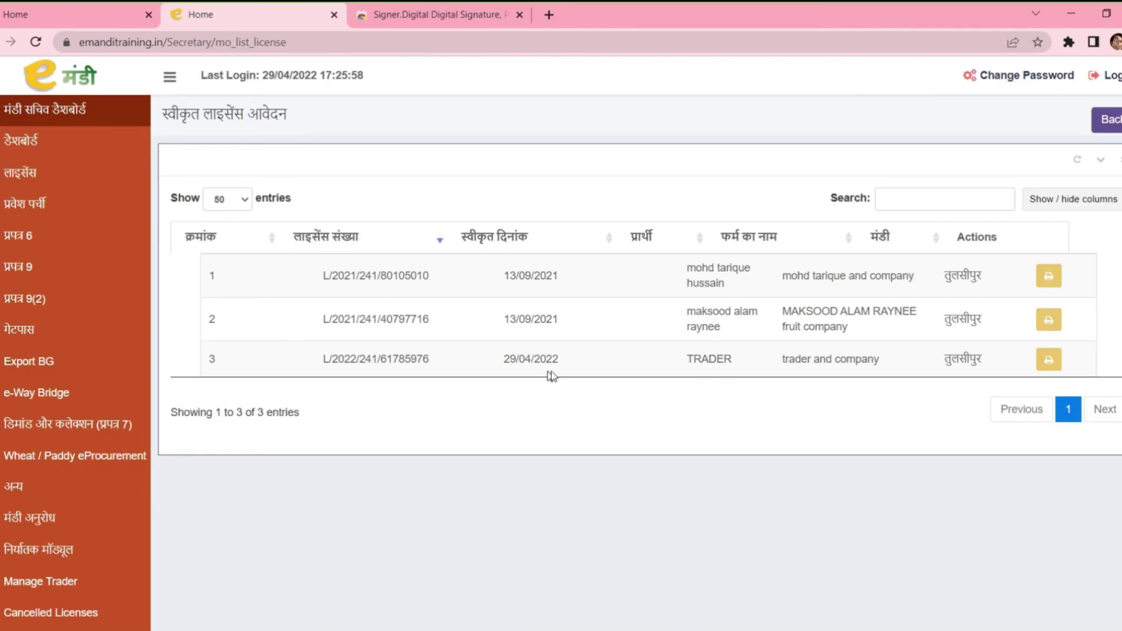
{"action": "left_click_drag", "start_coordinate": [321, 357], "coordinate": [427, 362]}
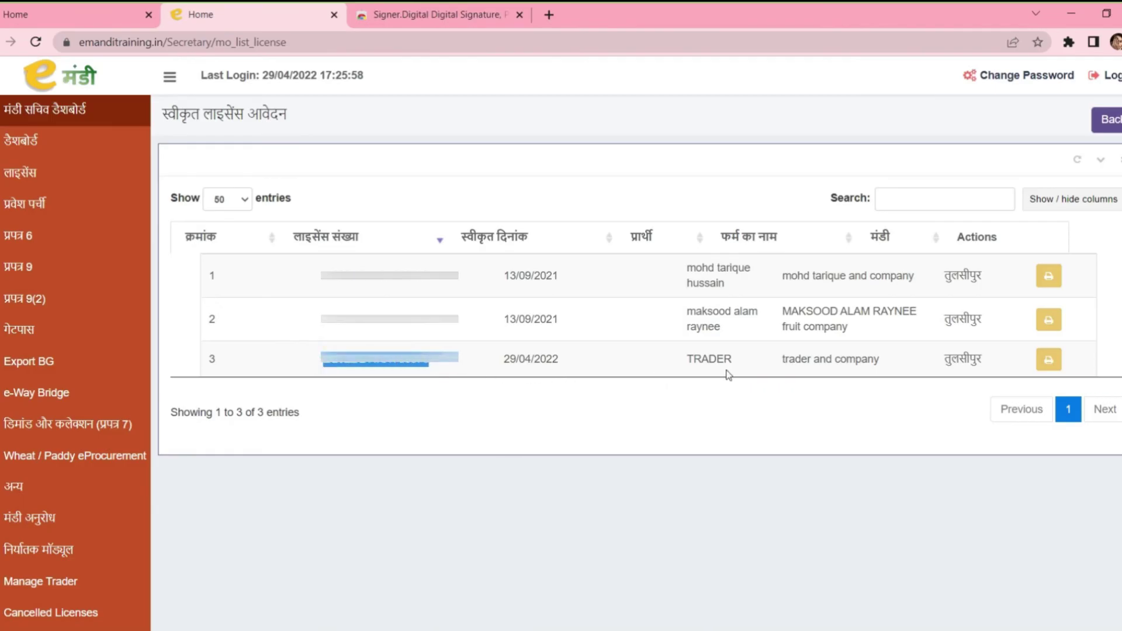
{"action": "left_click", "coordinate": [1048, 359]}
{"action": "scroll", "coordinate": [804, 299], "scroll_direction": "down", "scroll_amount": 3}
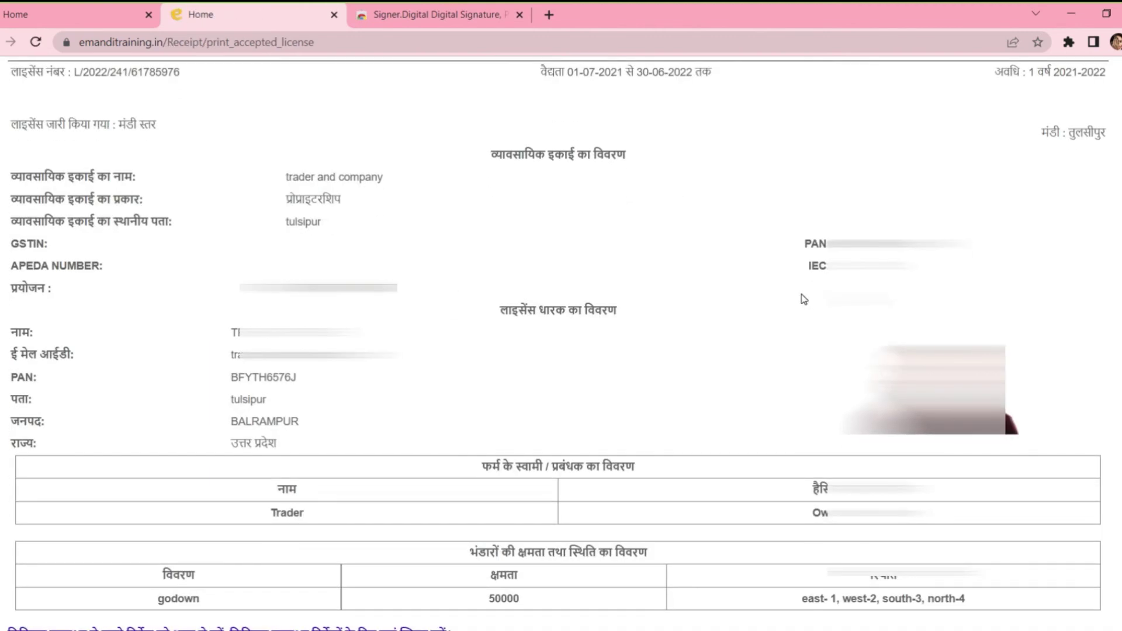
{"action": "scroll", "coordinate": [804, 299], "scroll_direction": "down", "scroll_amount": 1}
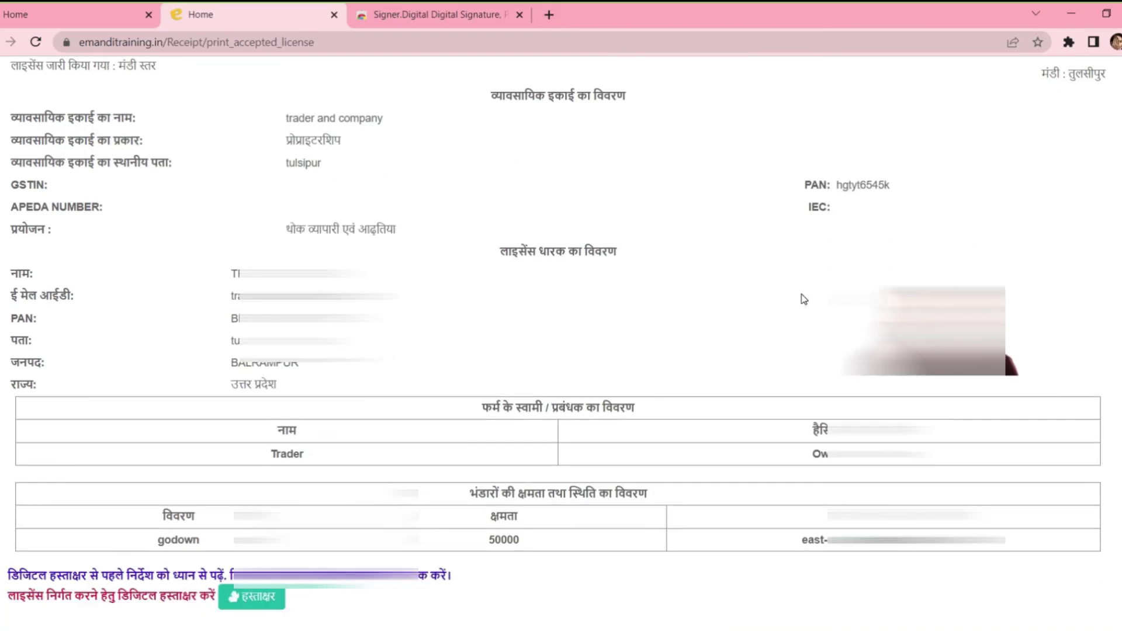
{"action": "left_click", "coordinate": [259, 603]}
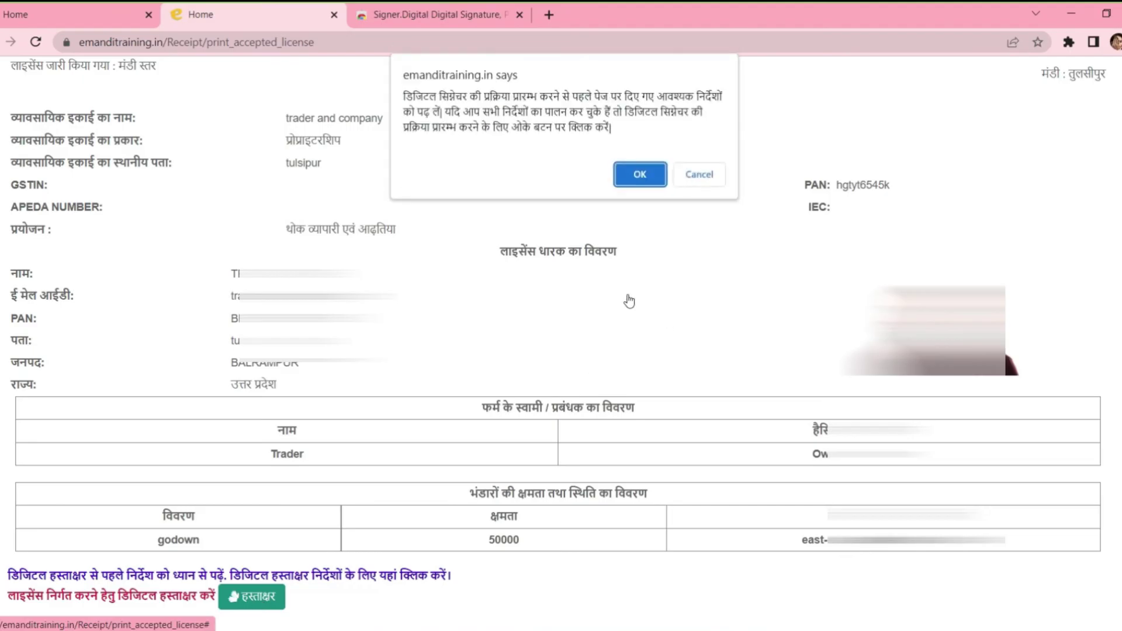
Step: Sign the licence with the officer's certificate and token PIN, then dismiss the completion notice
{"action": "left_click", "coordinate": [638, 177]}
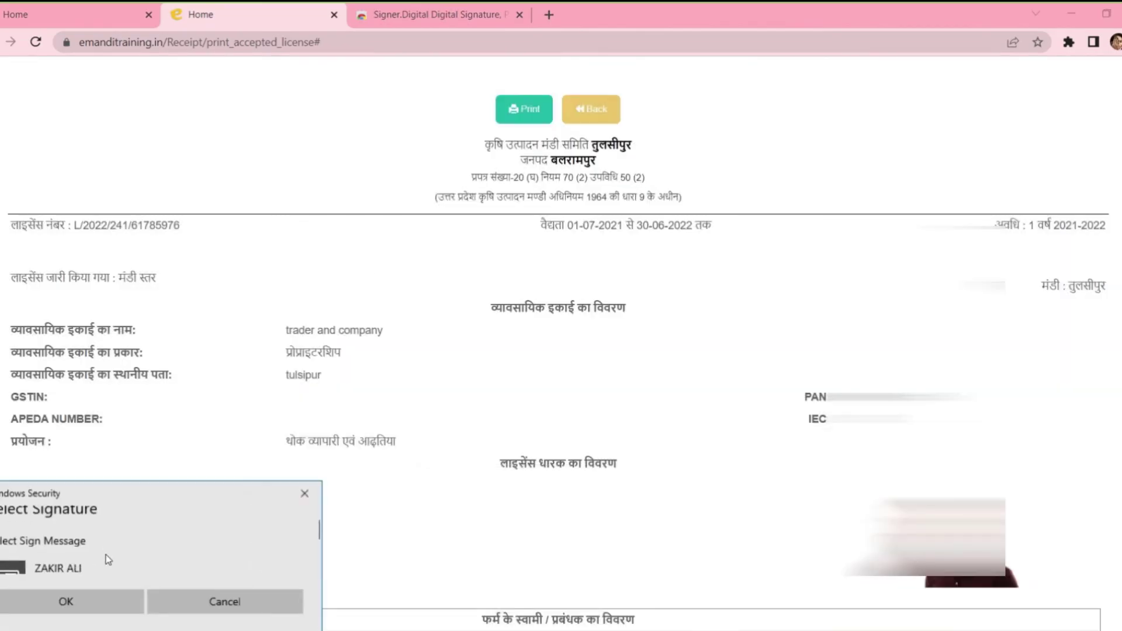
{"action": "scroll", "coordinate": [105, 560], "scroll_direction": "down", "scroll_amount": 1}
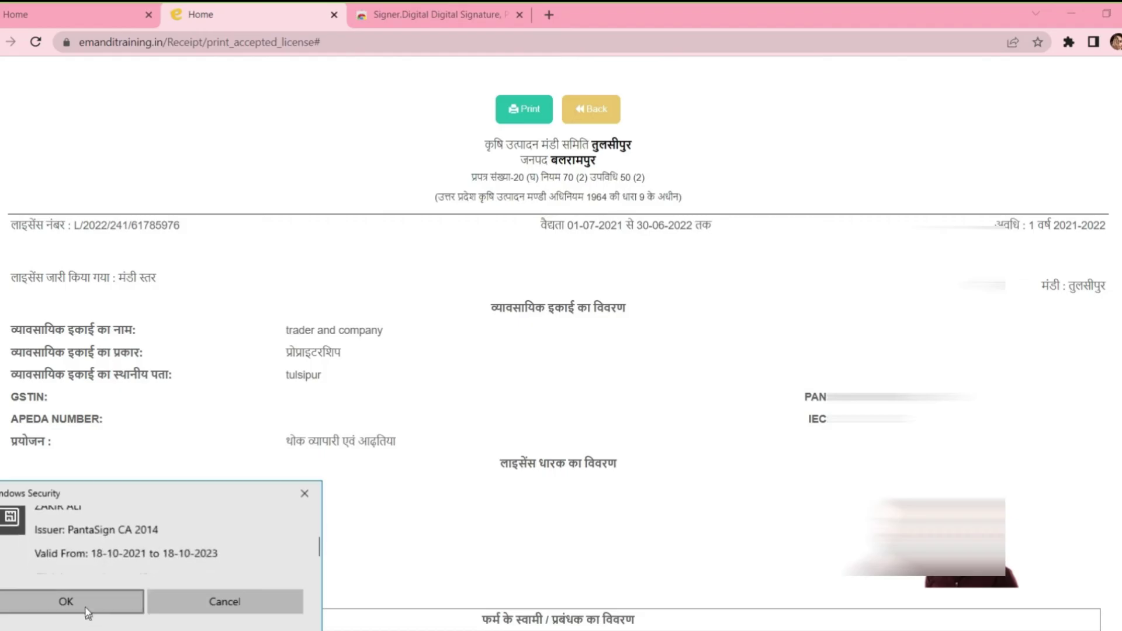
{"action": "left_click", "coordinate": [66, 601]}
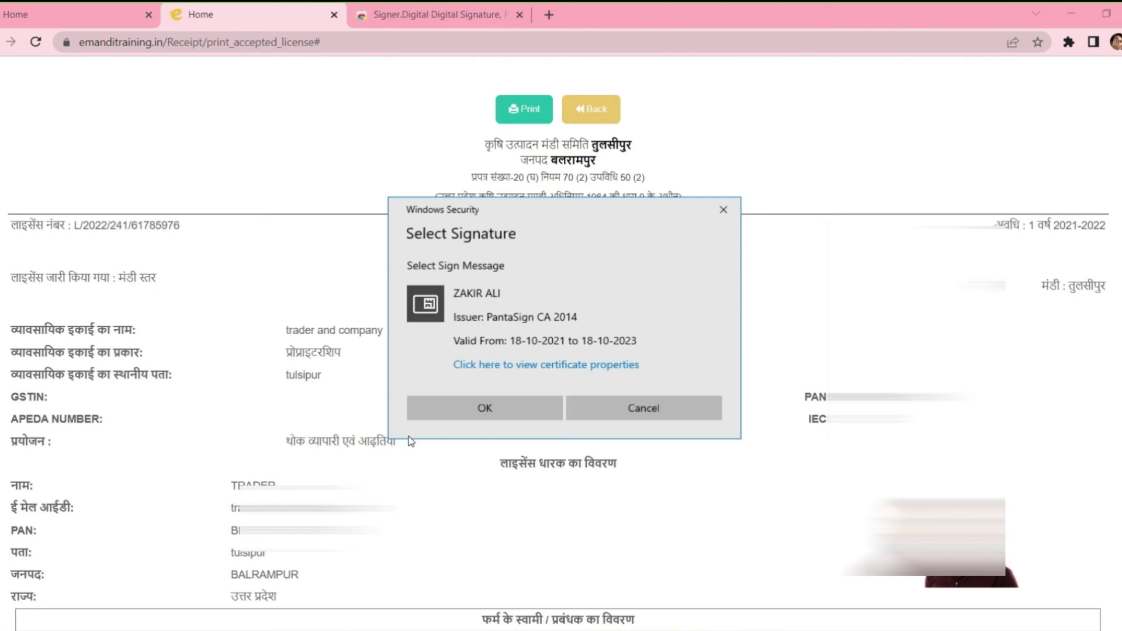
{"action": "left_click", "coordinate": [485, 407]}
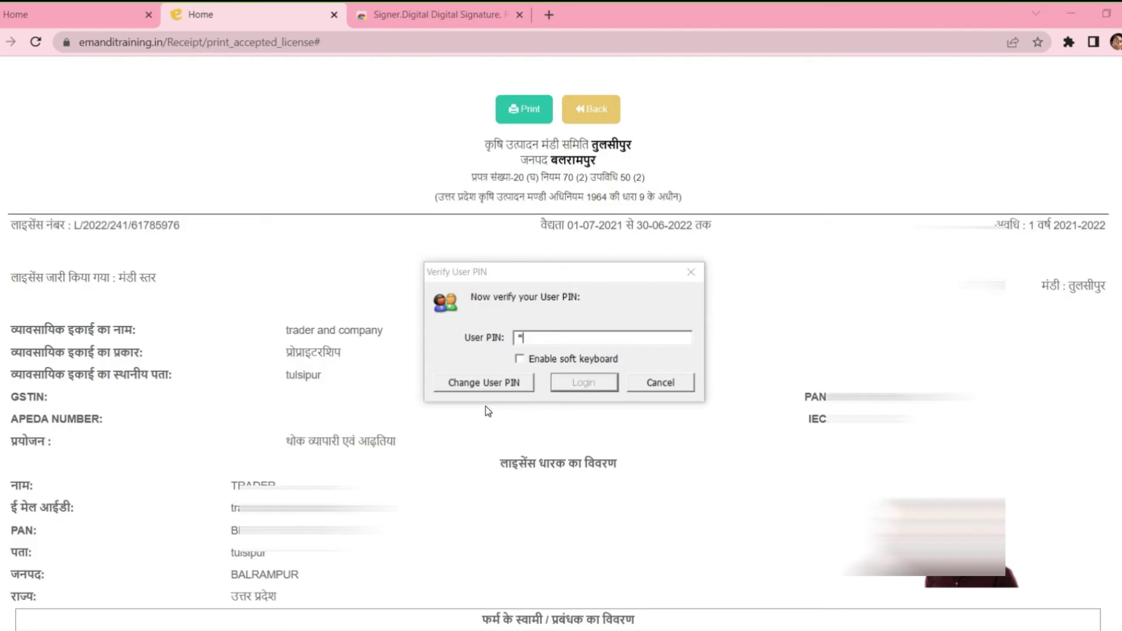
{"action": "type", "text": "**"}
{"action": "left_click", "coordinate": [584, 384]}
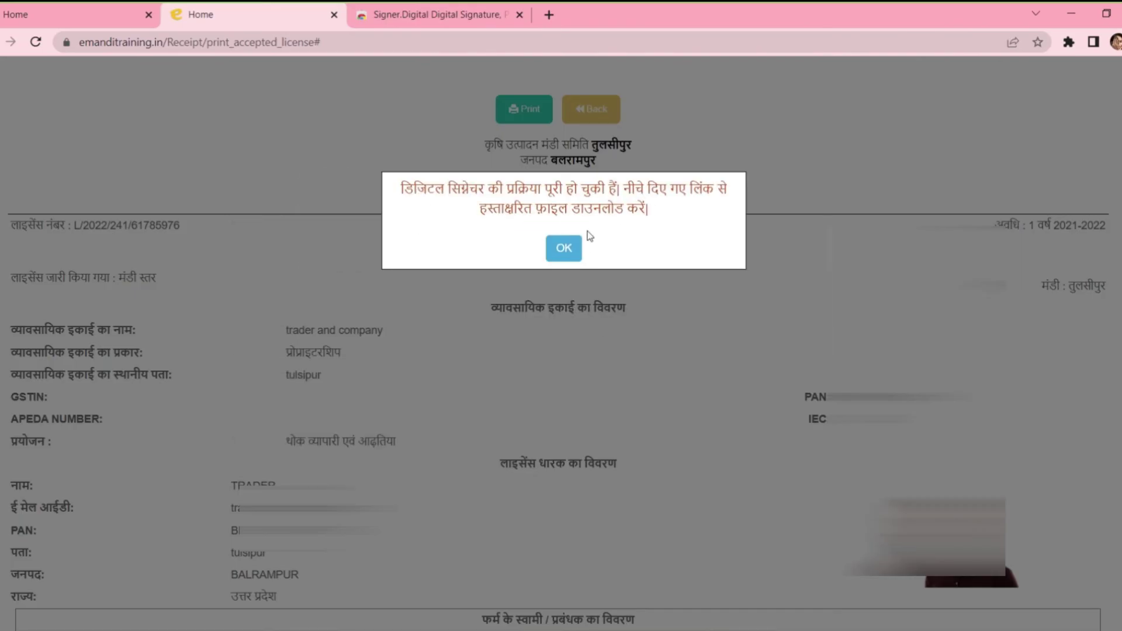
{"action": "left_click", "coordinate": [563, 249]}
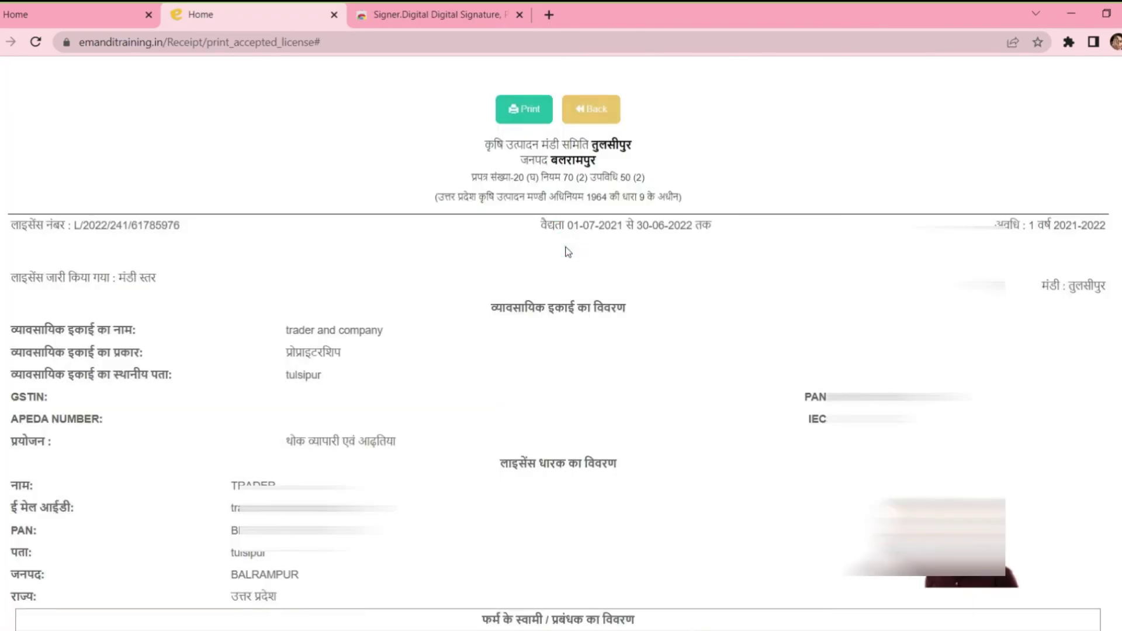
Step: Download the signed licence Signed_171971.pdf and open it from the downloads list
{"action": "scroll", "coordinate": [568, 252], "scroll_direction": "down", "scroll_amount": 4}
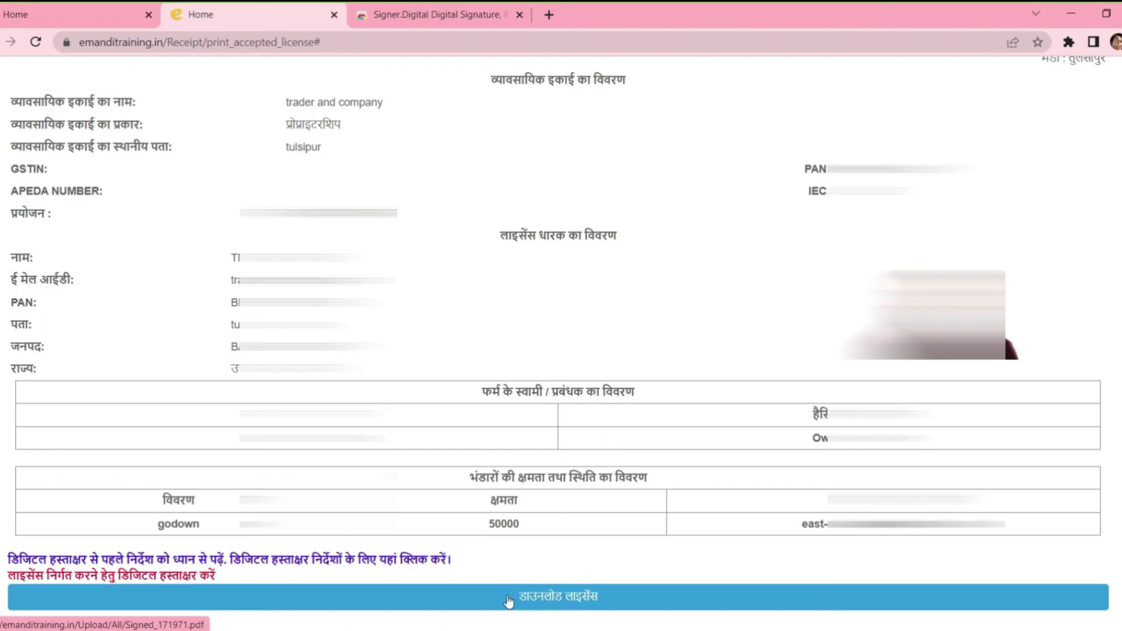
{"action": "left_click", "coordinate": [558, 609]}
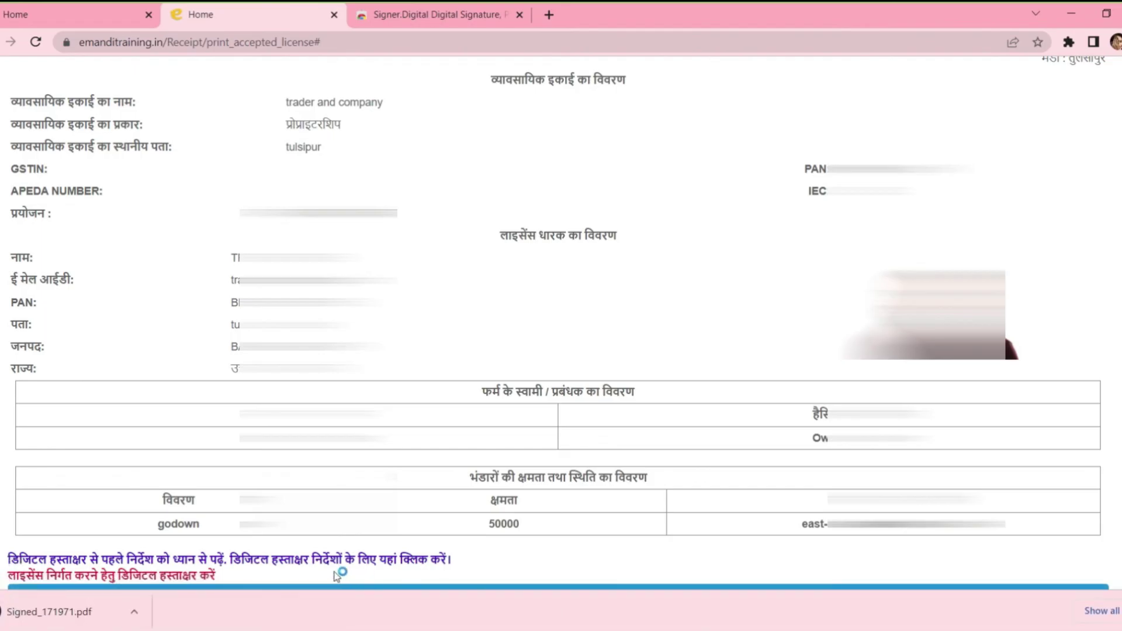
{"action": "left_click", "coordinate": [134, 612]}
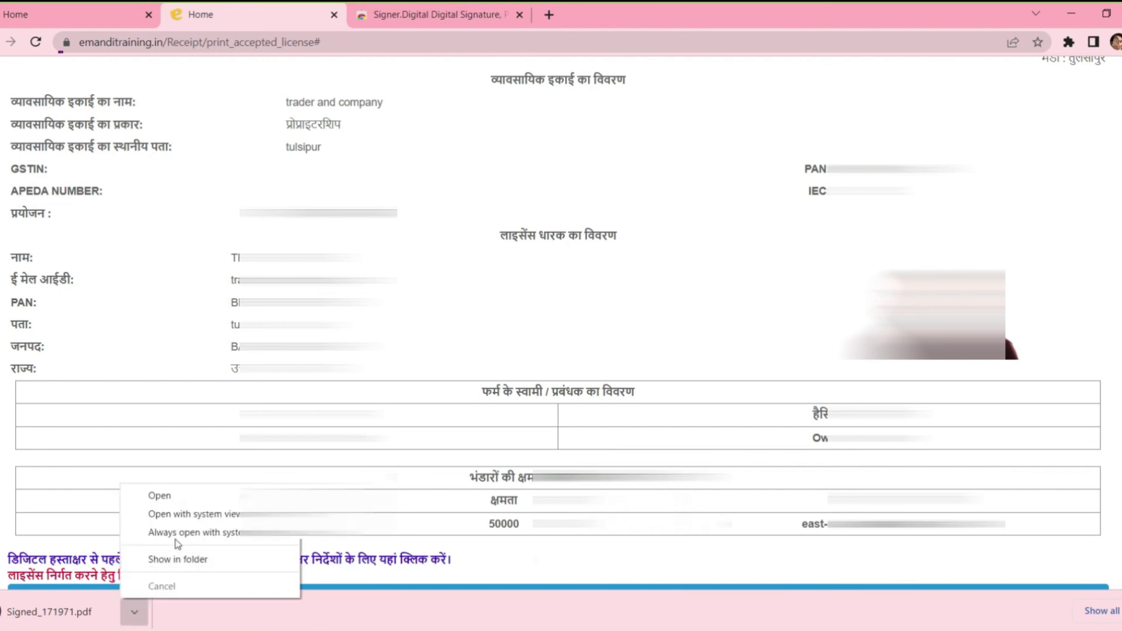
{"action": "left_click", "coordinate": [187, 495]}
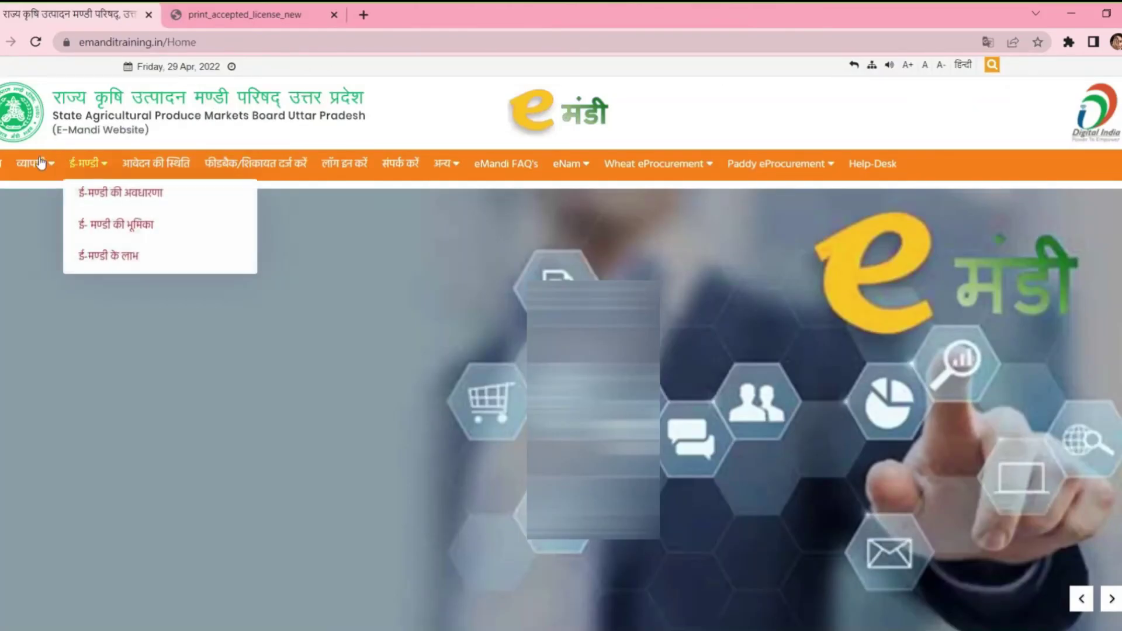
Step: Go to the trader sign-up page through the व्यापारी menu
{"action": "mouse_move", "coordinate": [40, 163]}
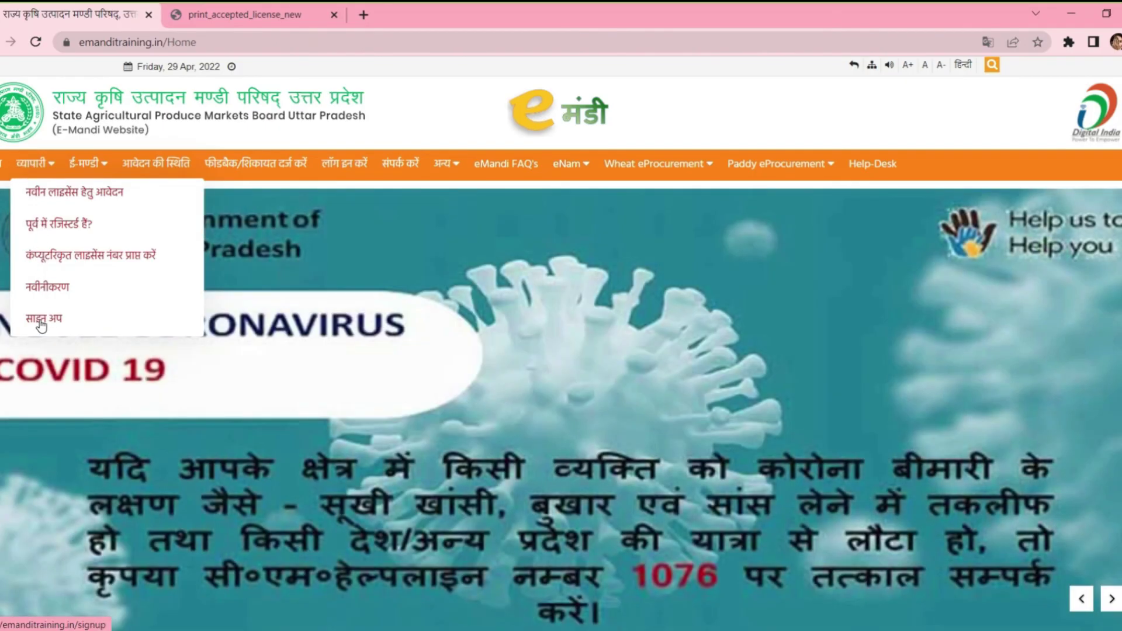
{"action": "left_click", "coordinate": [41, 325]}
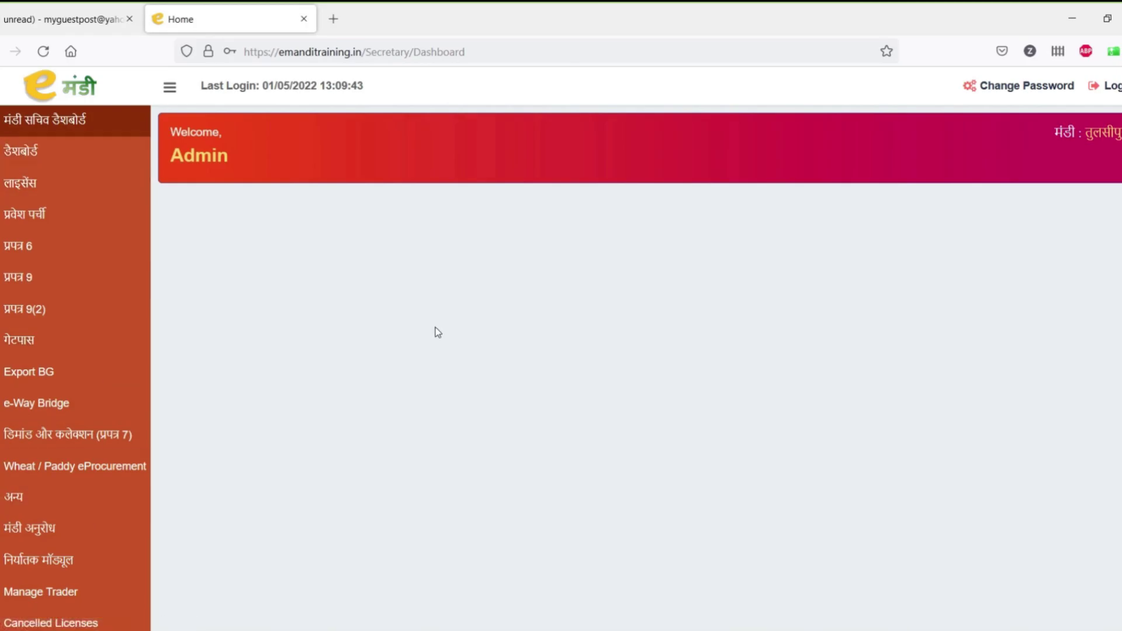
Step: Approve the trader and company signup request in row 27 and acknowledge the approval message
{"action": "scroll", "coordinate": [265, 279], "scroll_direction": "down", "scroll_amount": 4}
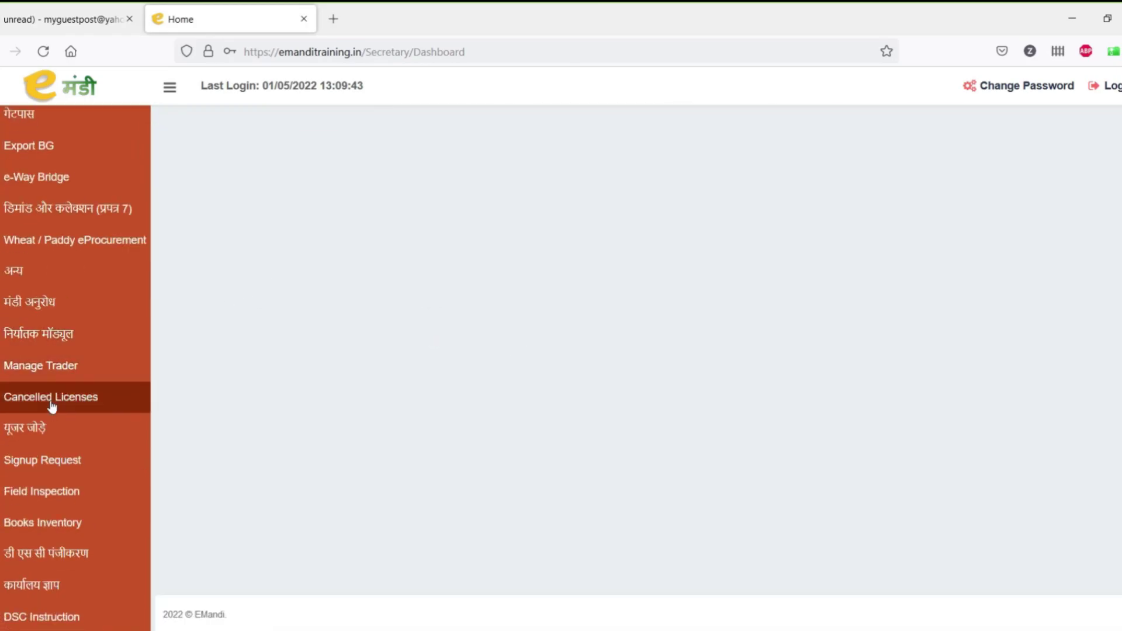
{"action": "left_click", "coordinate": [49, 460]}
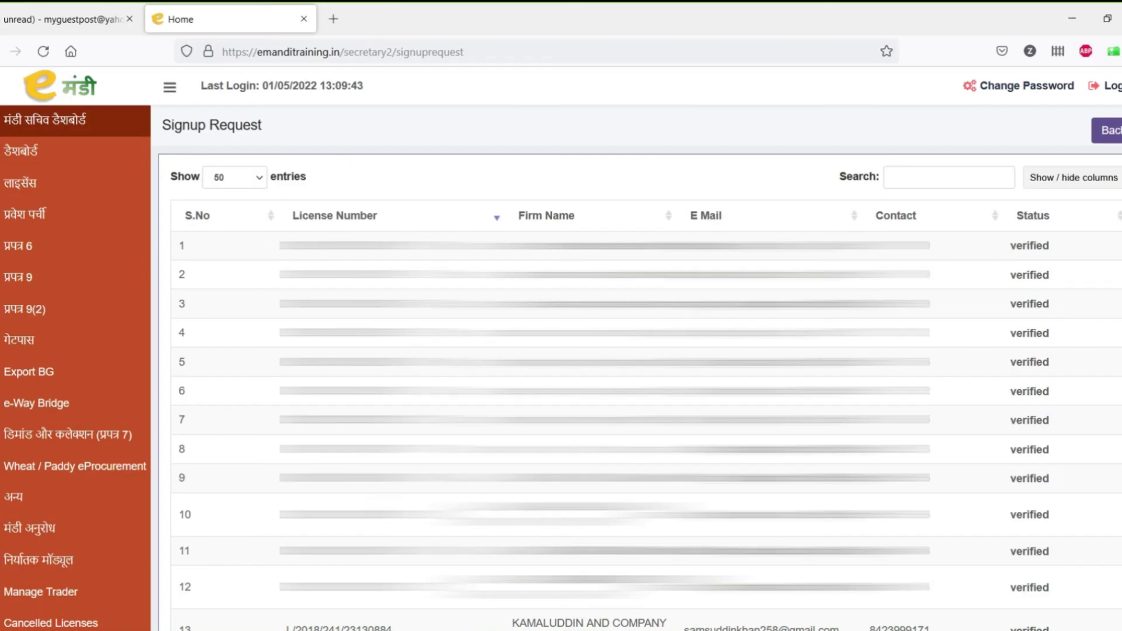
{"action": "scroll", "coordinate": [640, 362], "scroll_direction": "down", "scroll_amount": 1}
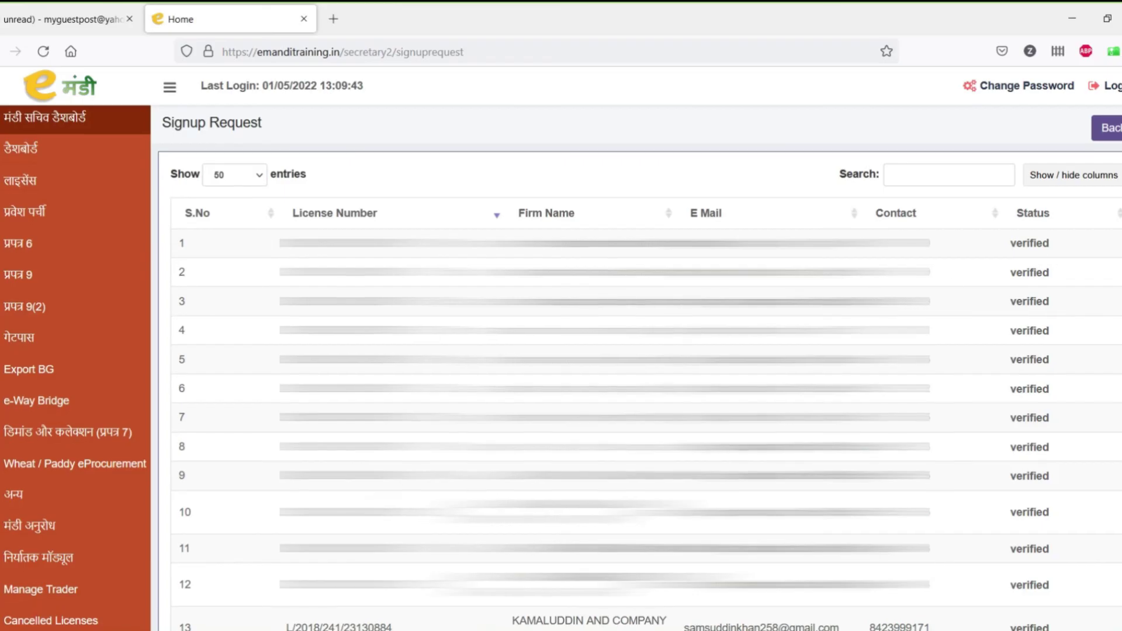
{"action": "scroll", "coordinate": [640, 363], "scroll_direction": "down", "scroll_amount": 10}
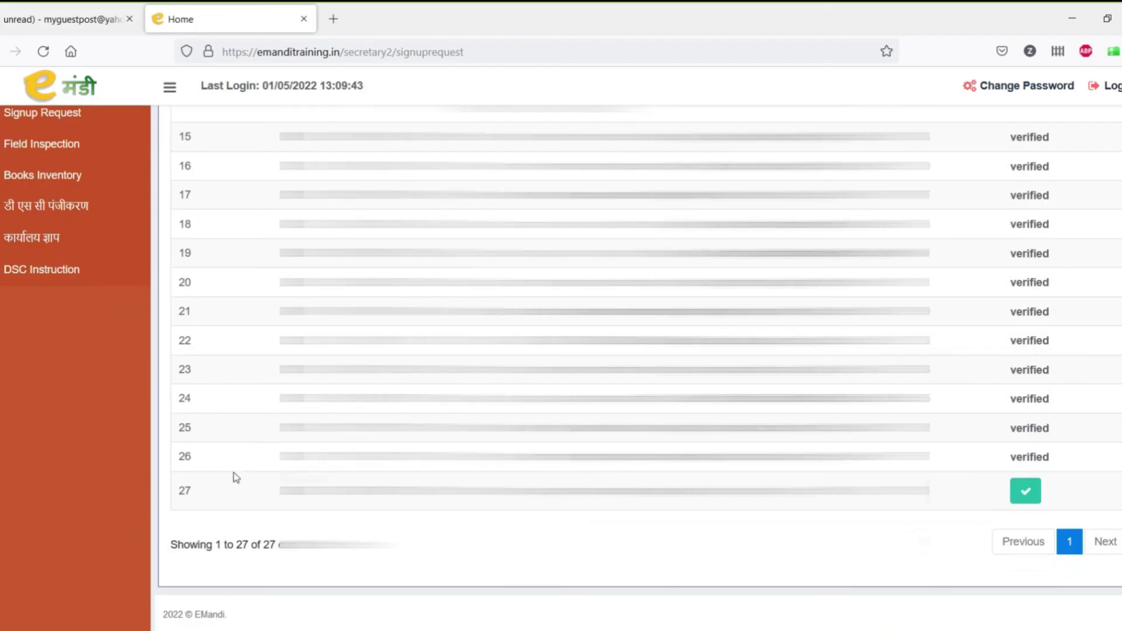
{"action": "left_click", "coordinate": [1029, 500]}
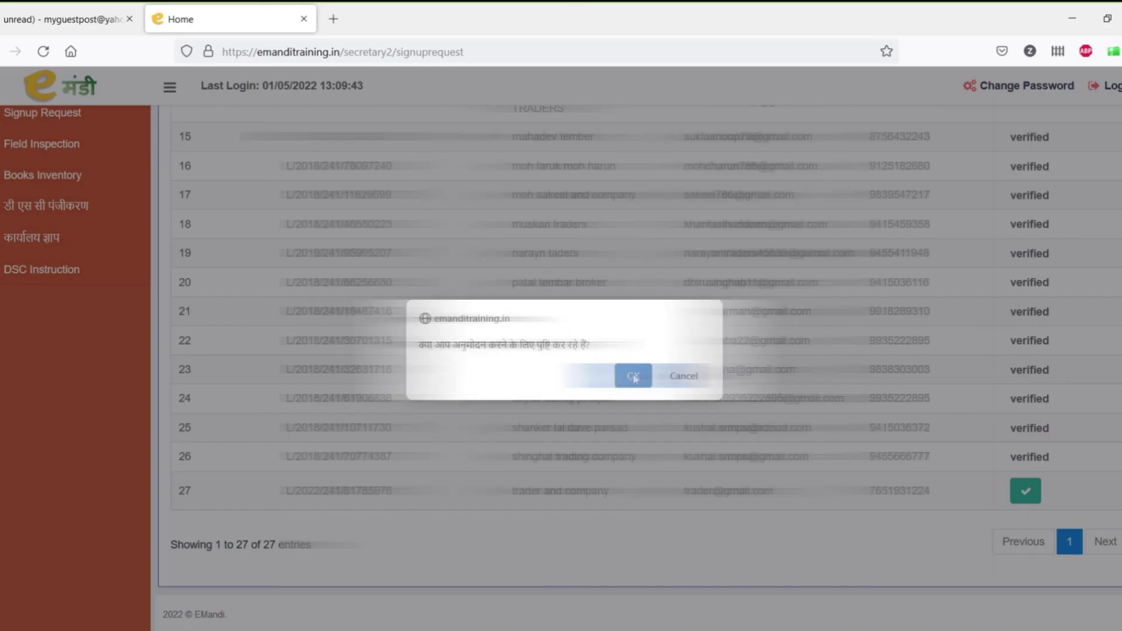
{"action": "left_click", "coordinate": [634, 375]}
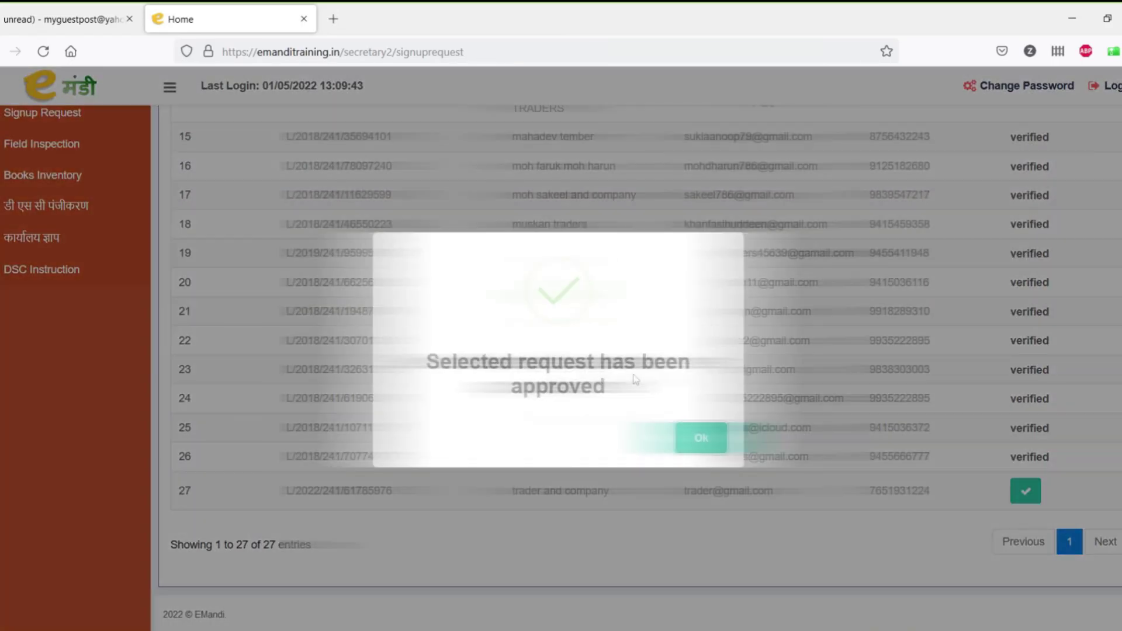
{"action": "left_click", "coordinate": [701, 439]}
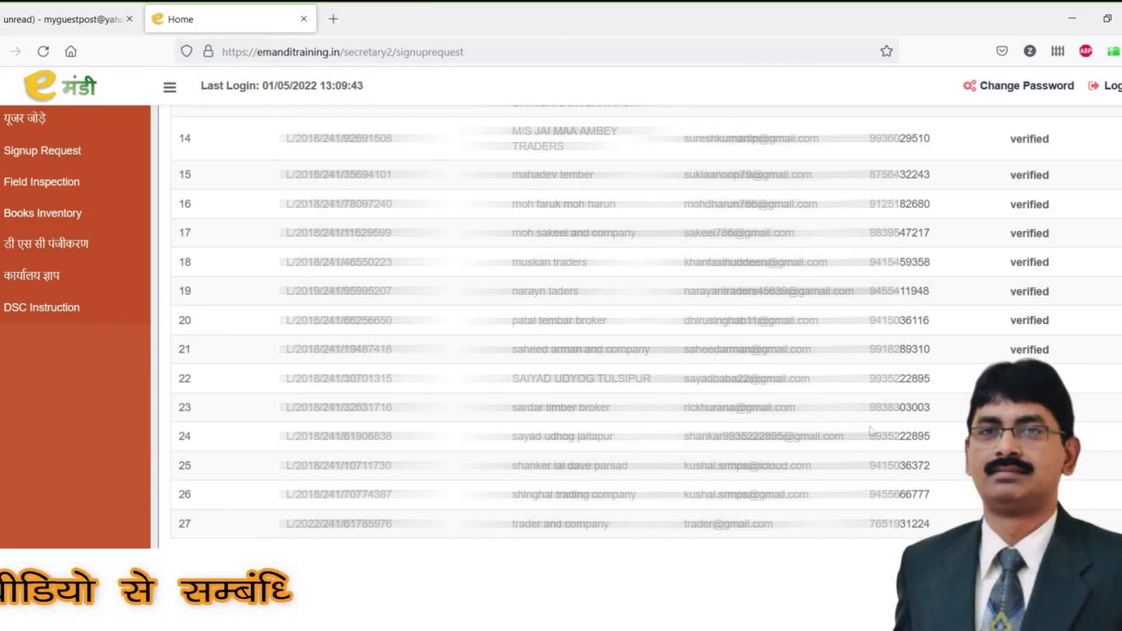
{"action": "scroll", "coordinate": [706, 439], "scroll_direction": "up", "scroll_amount": 10}
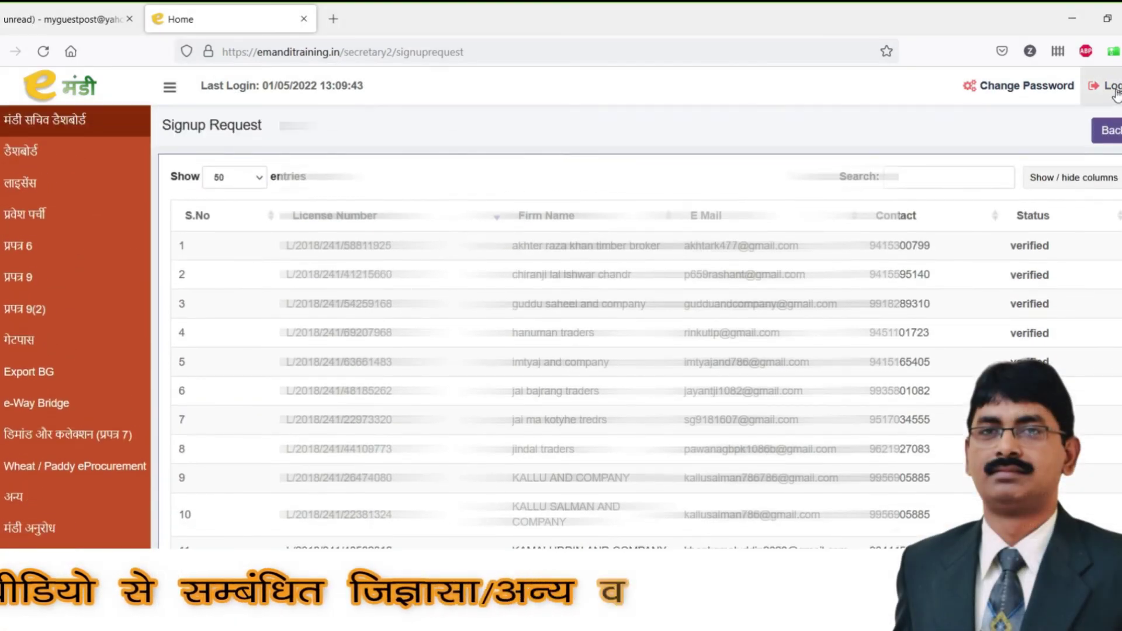
Step: Log out of the officer account and fill in the trader's saved e-mail and password
{"action": "left_click", "coordinate": [1114, 91]}
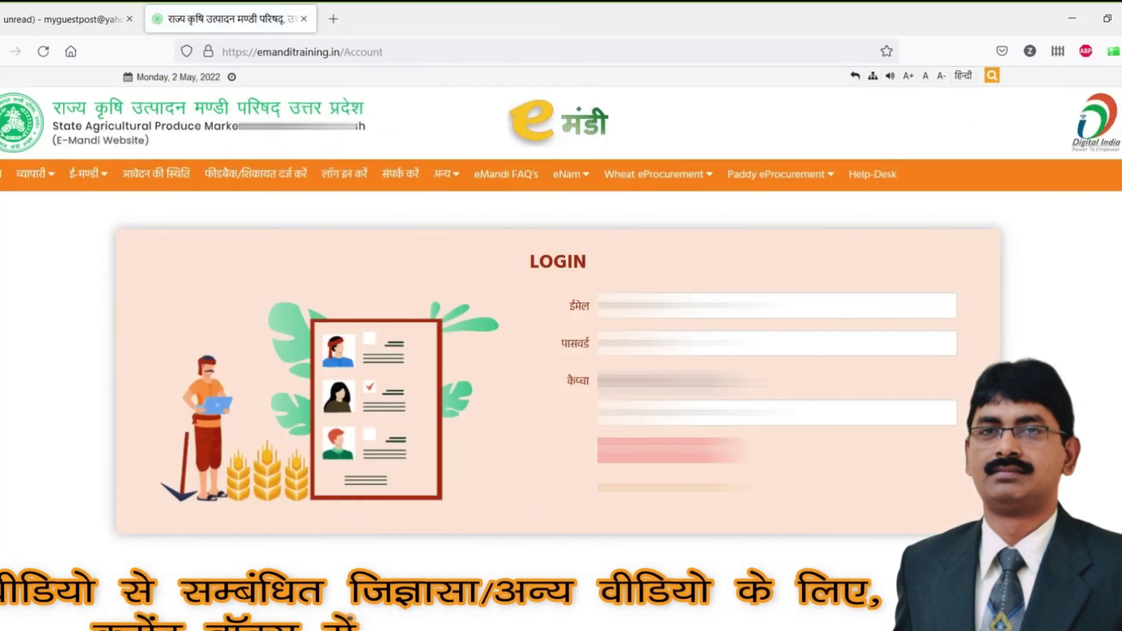
{"action": "left_click", "coordinate": [783, 305]}
{"action": "left_click", "coordinate": [678, 330]}
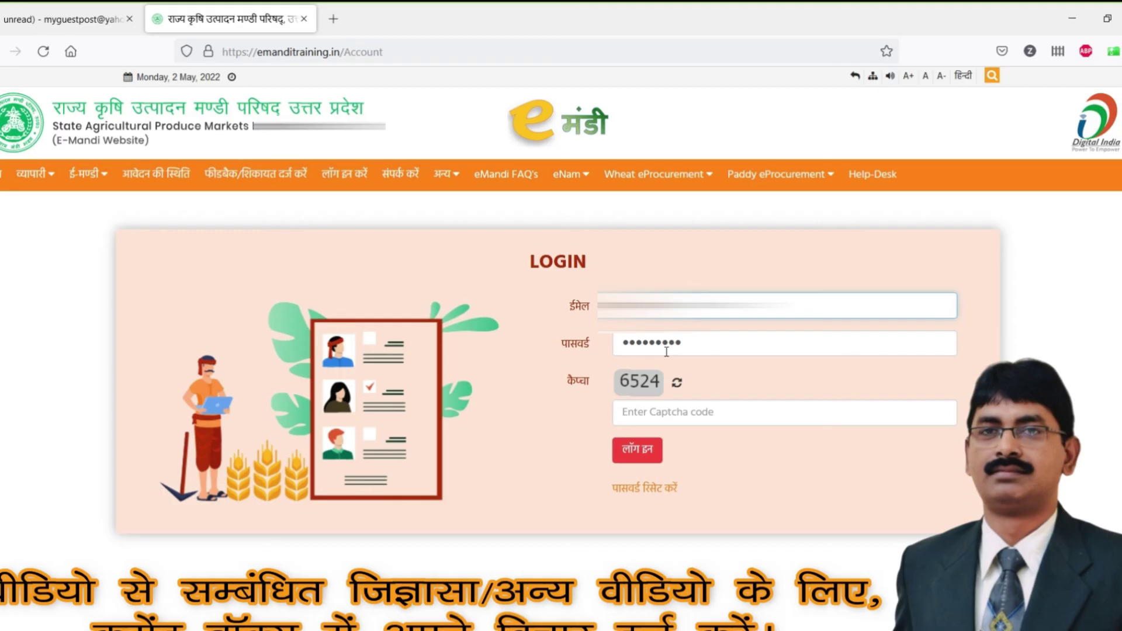
{"action": "double_click", "coordinate": [702, 342]}
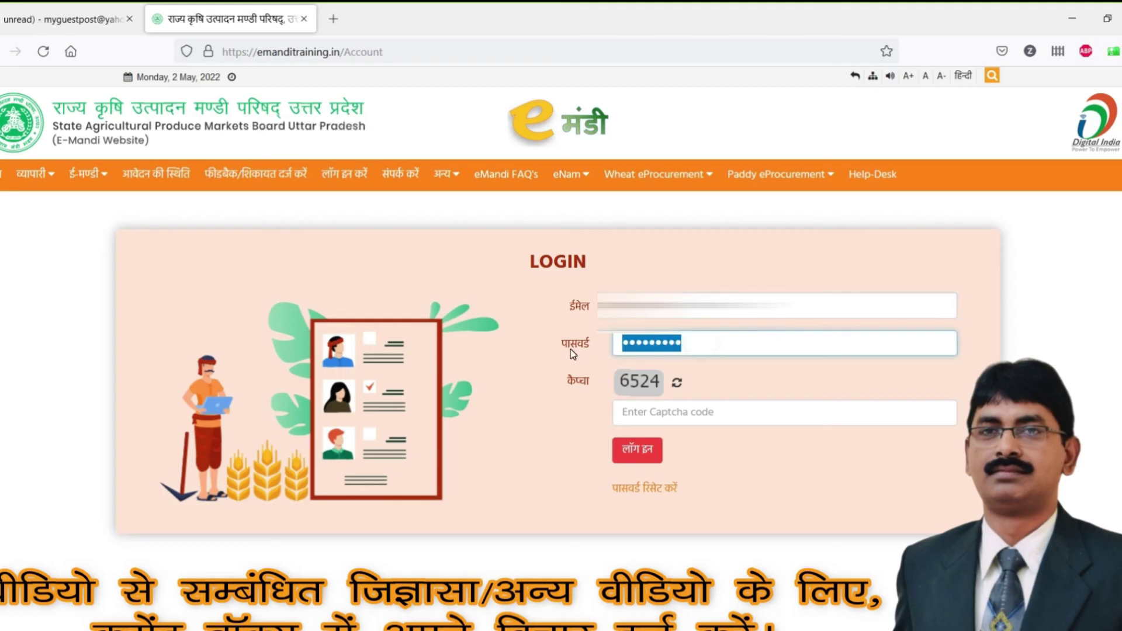
{"action": "type", "text": "**********"}
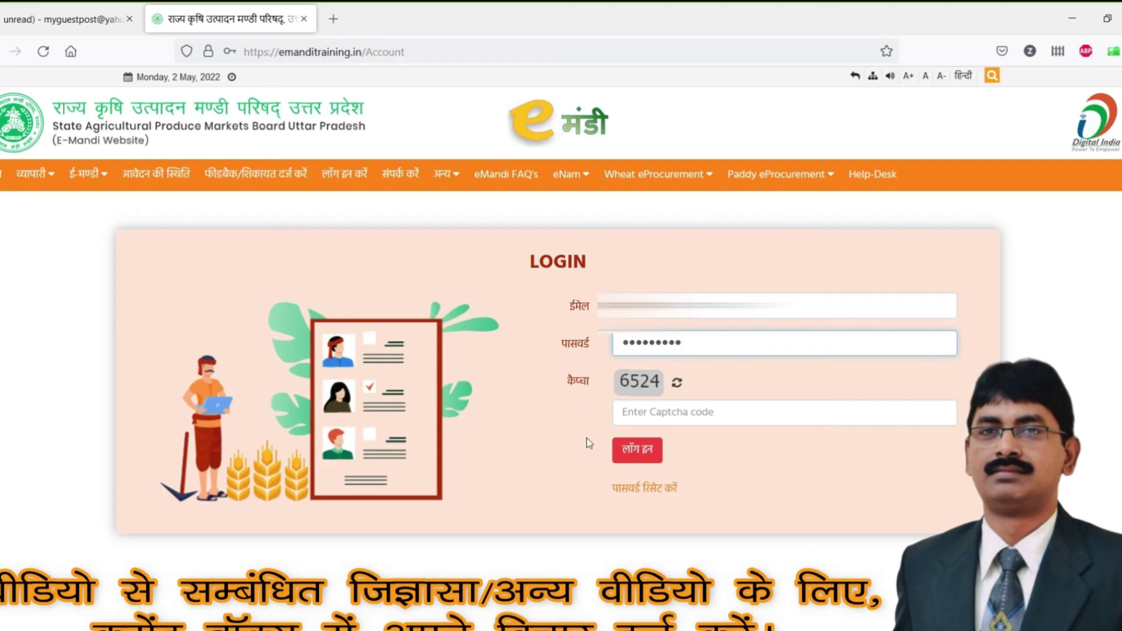
Step: Enter captcha 6524, submit the trader login, and update the browser's saved login
{"action": "left_click", "coordinate": [653, 412]}
{"action": "type", "text": "6"}
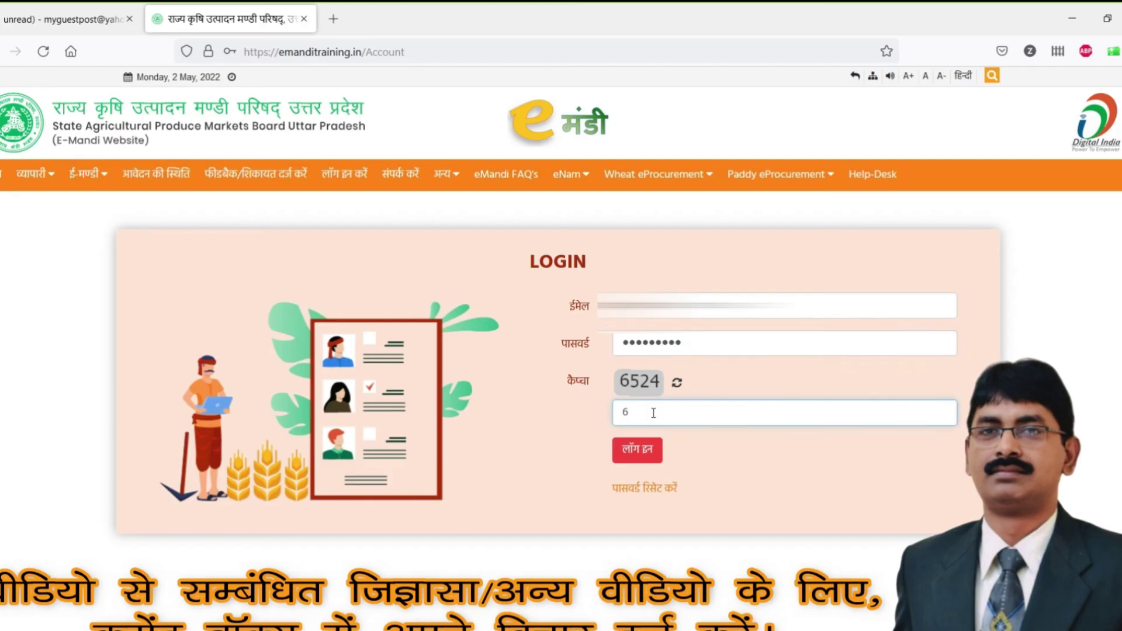
{"action": "type", "text": "524"}
{"action": "left_click", "coordinate": [652, 453]}
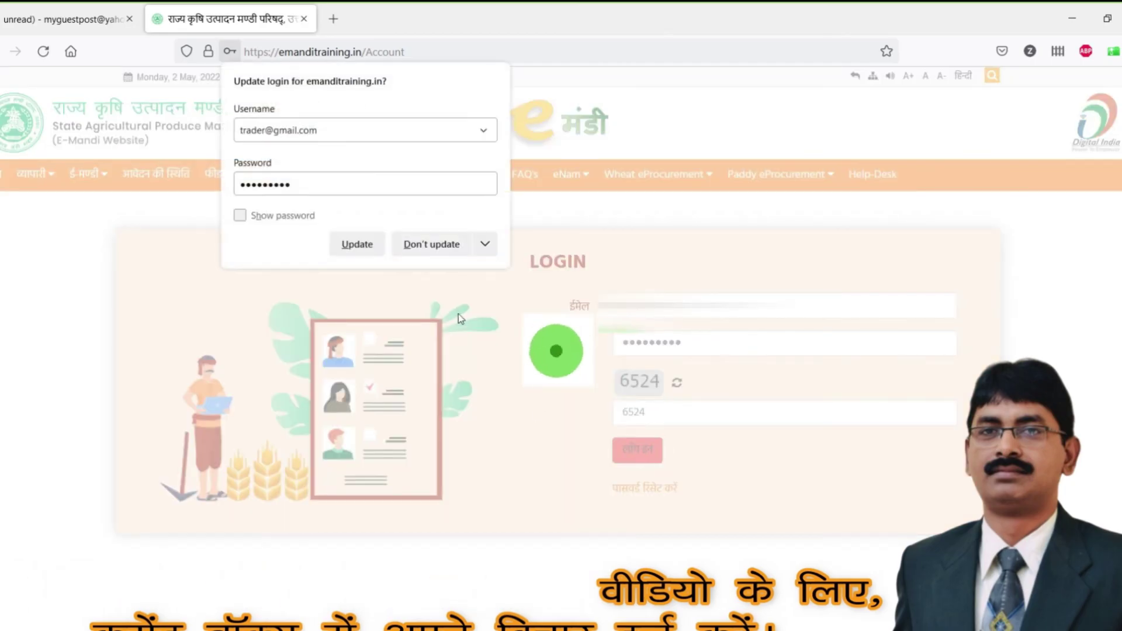
{"action": "left_click", "coordinate": [357, 244]}
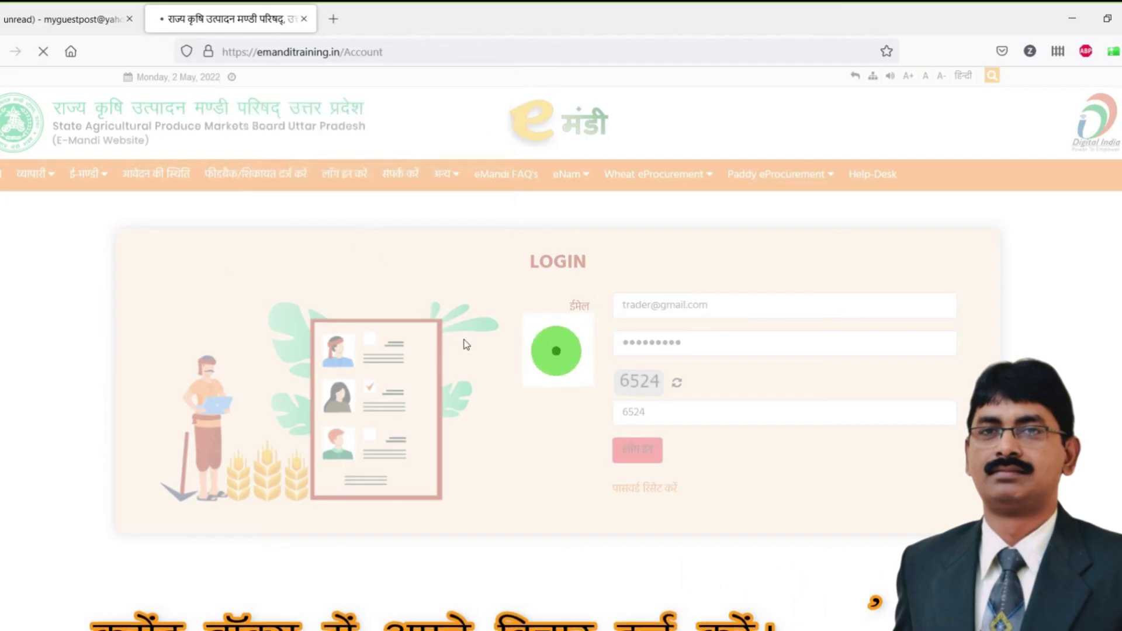